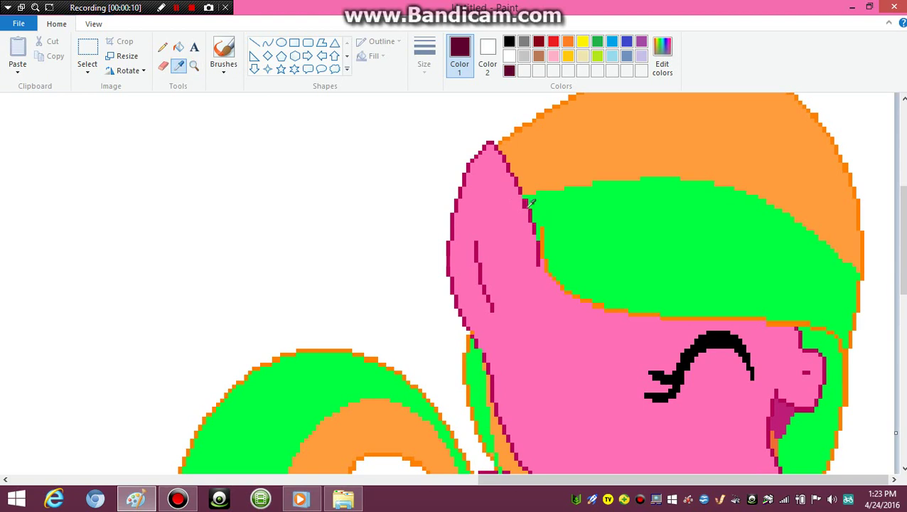
Step: Sample the dark magenta outline colour from the finished pony and fill the base pony's outlines, nostril and ear line with it
click(527, 204)
drag(535, 480, 163, 226)
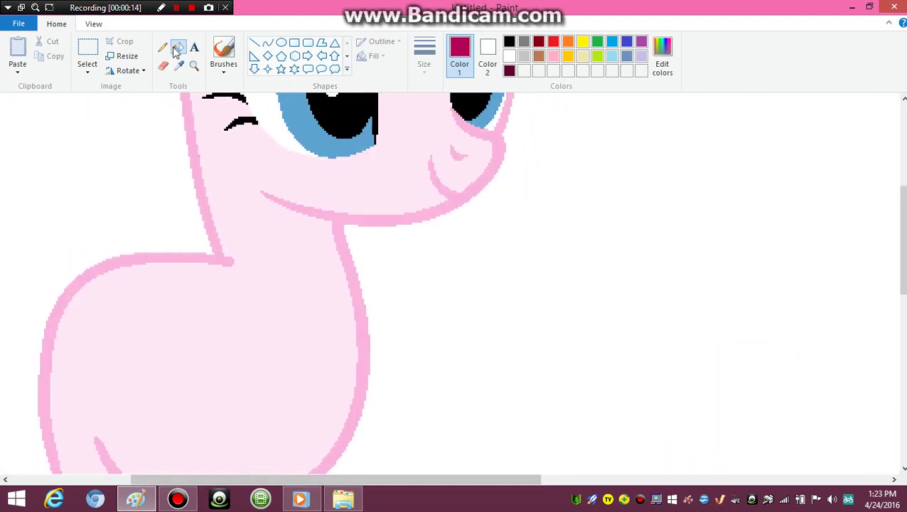
click(360, 225)
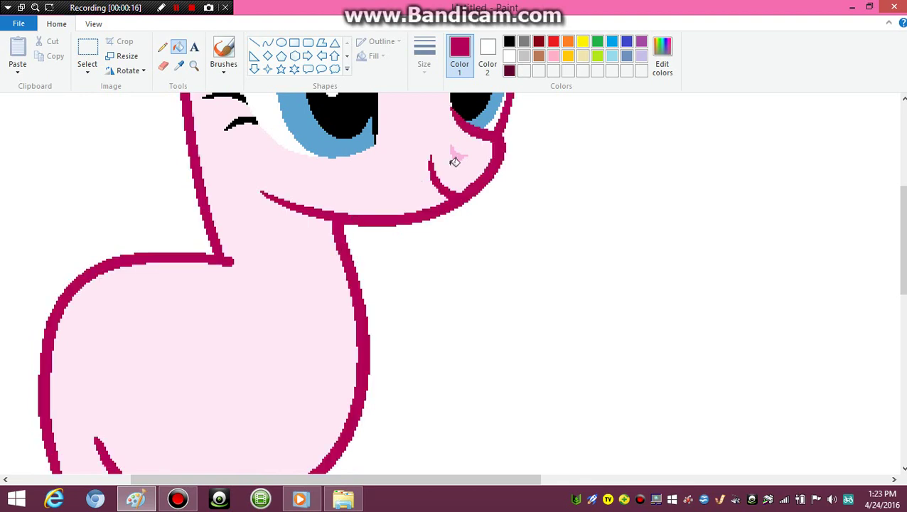
scroll(185, 140, up, 5)
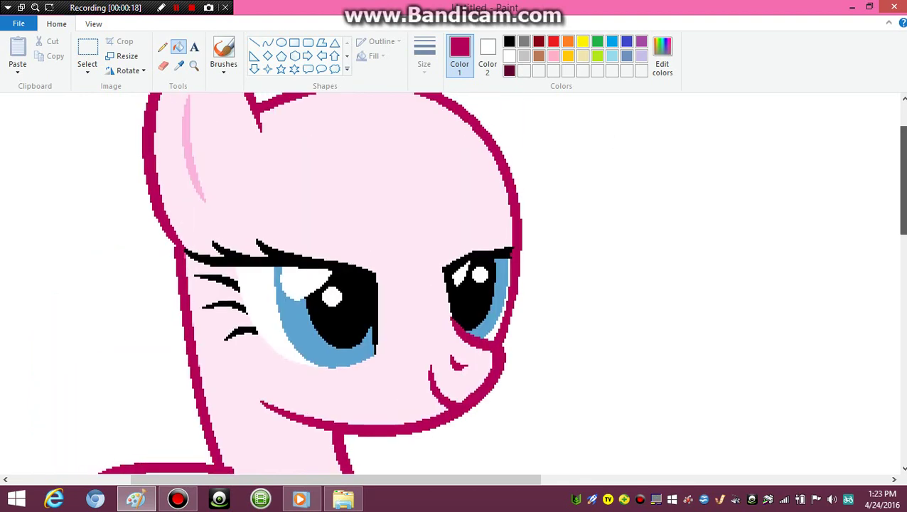
click(190, 138)
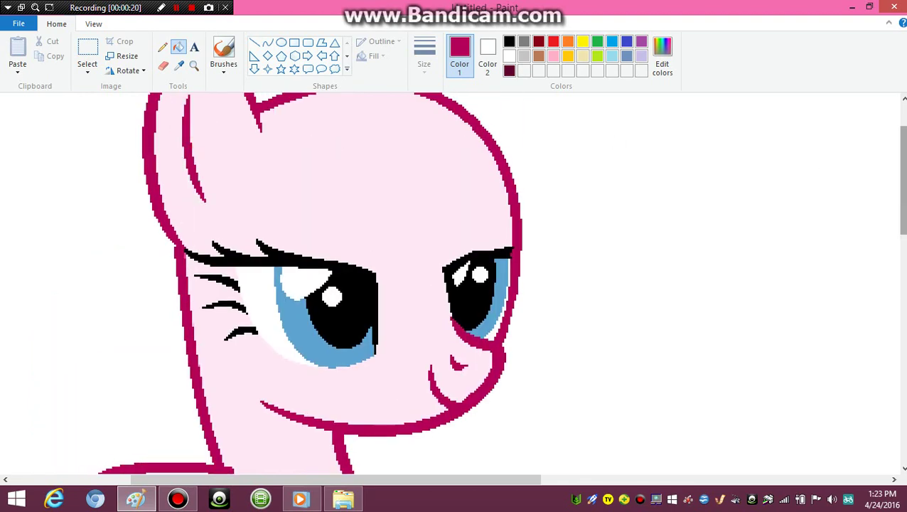
Step: Sample the finished pony's pink body colour and fill the base pony's head and body with it
mouse_move(903, 206)
mouse_down()
mouse_move(893, 314)
mouse_move(901, 206)
mouse_up()
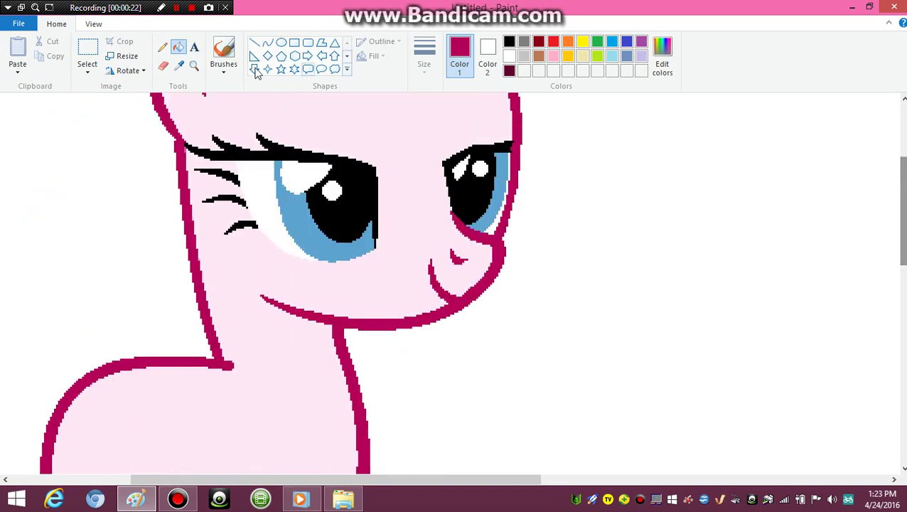
click(195, 66)
right_click(308, 208)
click(179, 64)
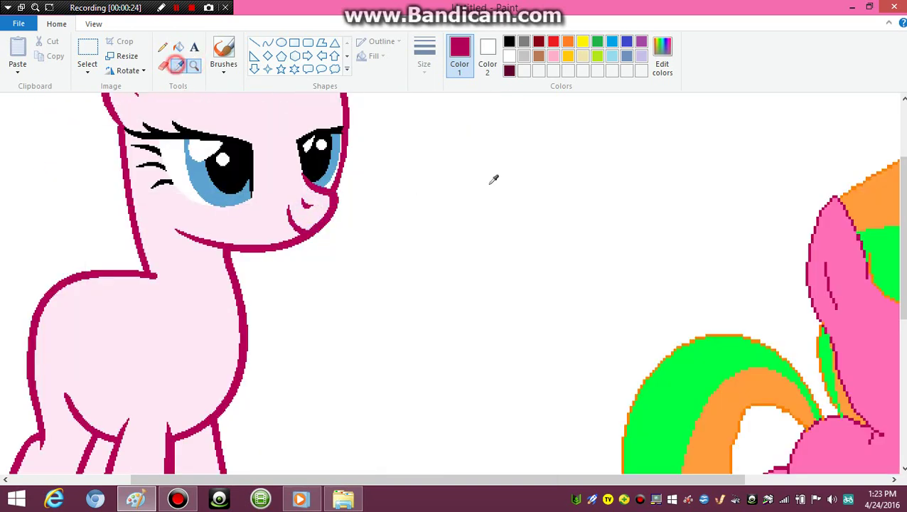
click(863, 360)
click(179, 338)
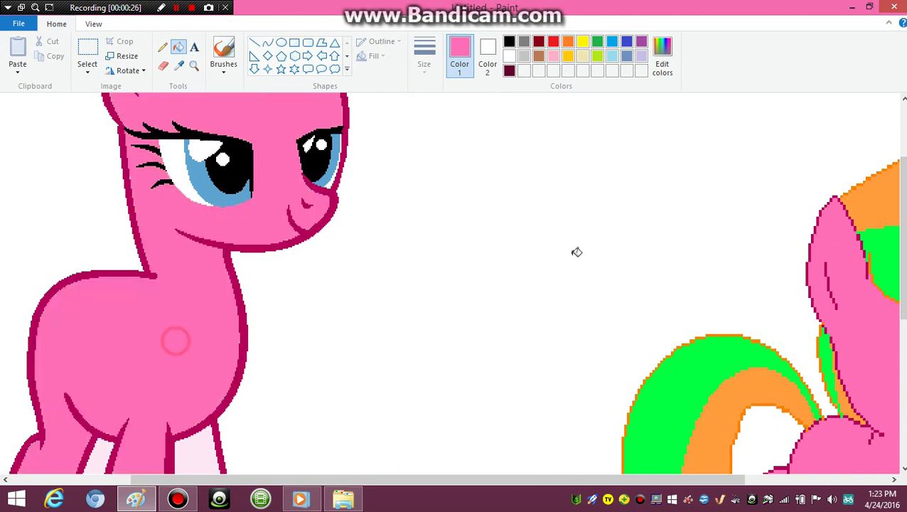
click(642, 244)
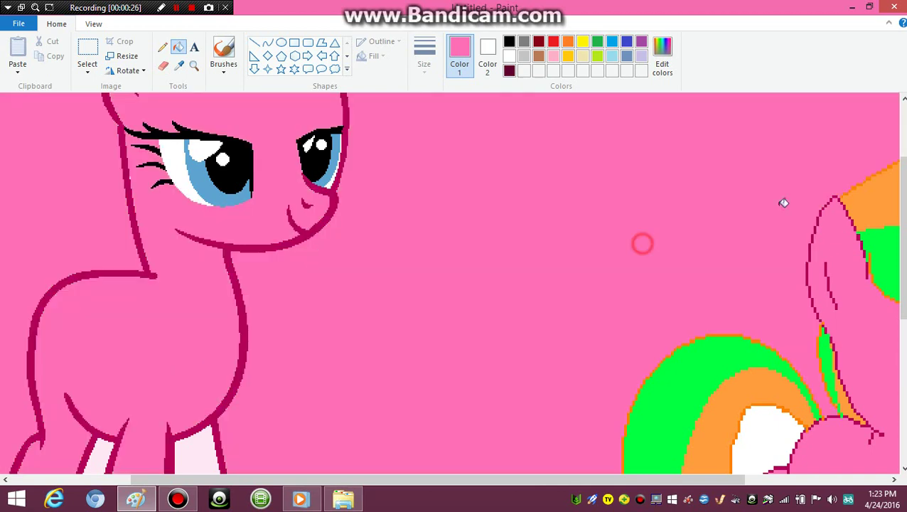
right_click(27, 162)
click(129, 172)
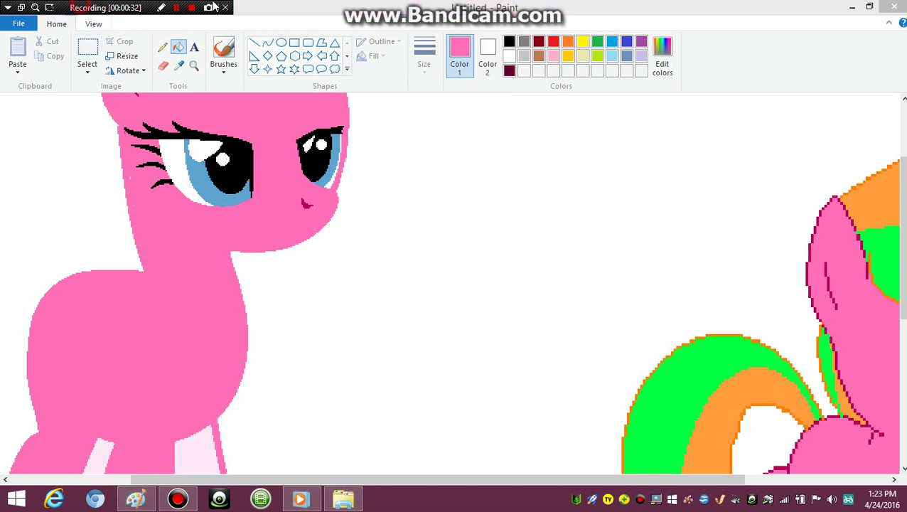
click(41, 8)
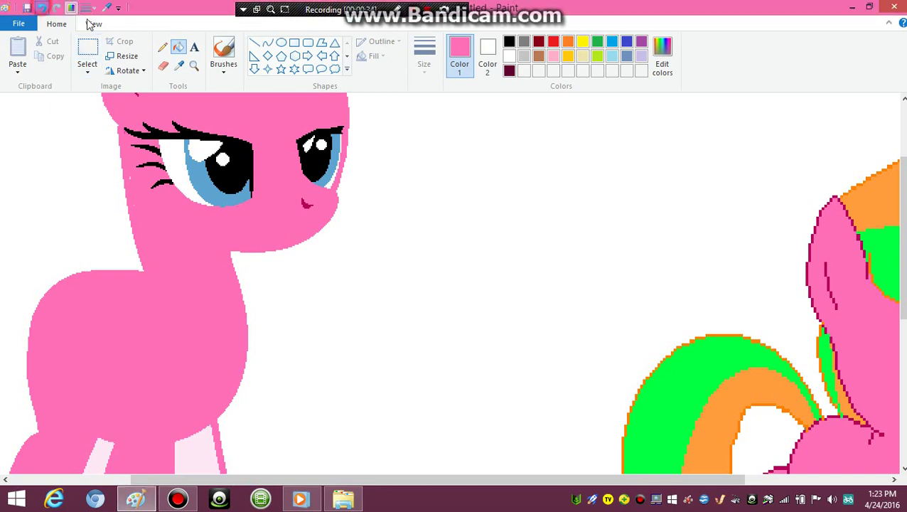
Step: Fill the base pony's two remaining pale legs with the same pink as the body
click(163, 47)
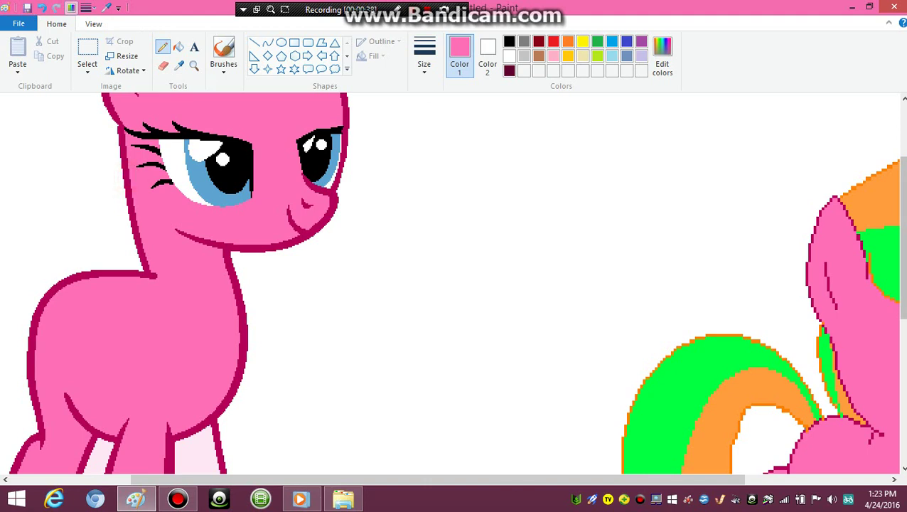
scroll(378, 103, down, 3)
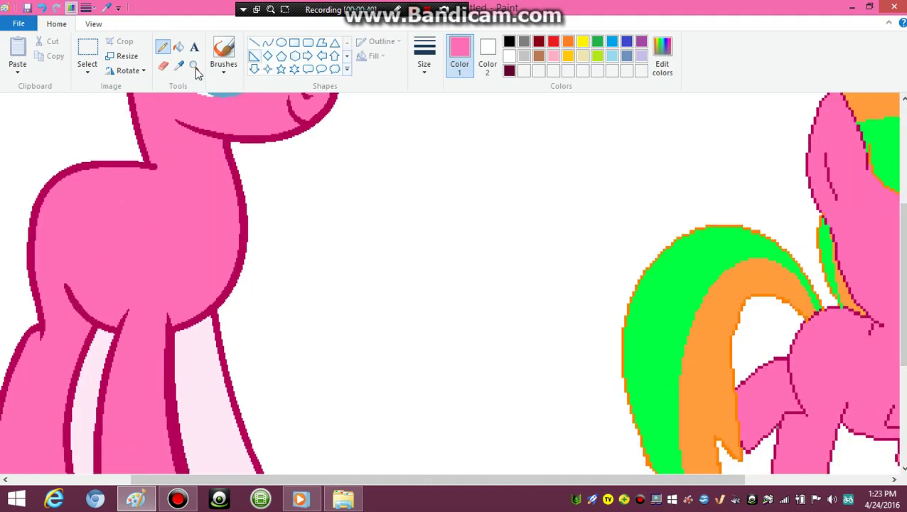
click(177, 47)
click(206, 377)
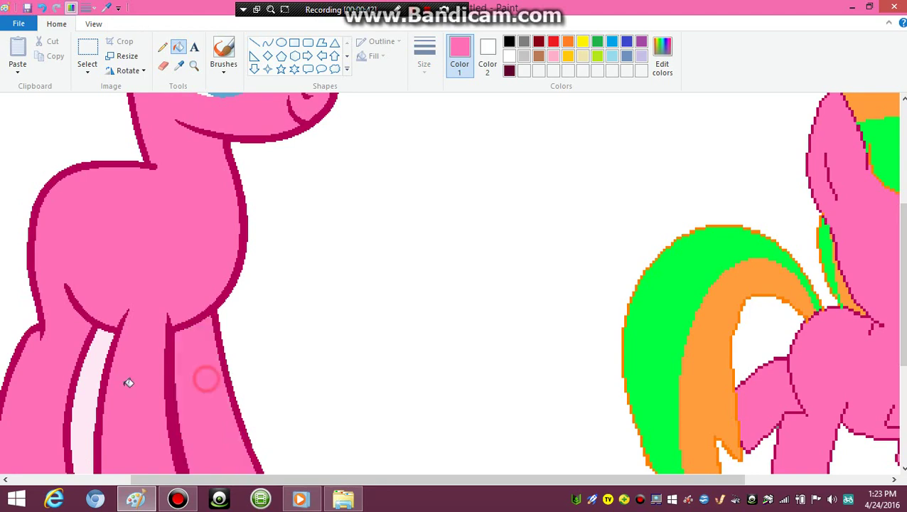
click(89, 368)
Step: Fill the blue irises of both of the base pony's eyes with the dark maroon custom colour
scroll(893, 296, up, 3)
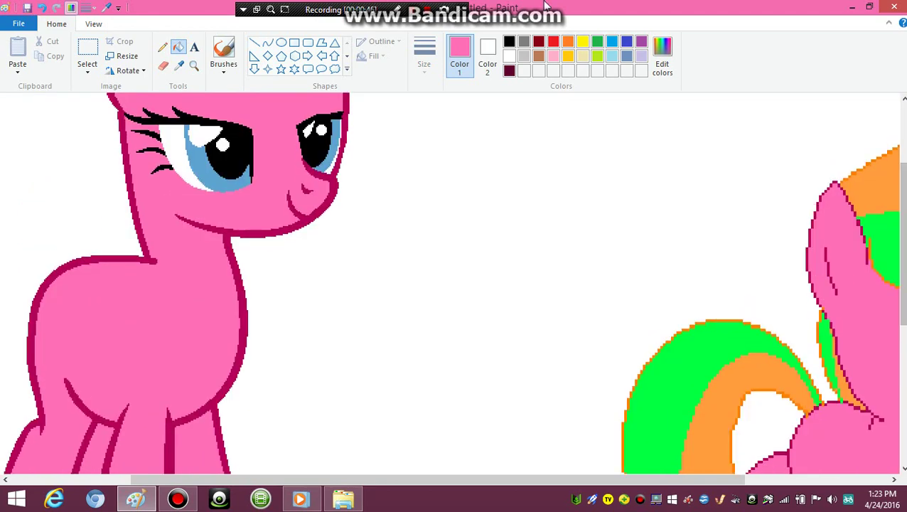
click(509, 71)
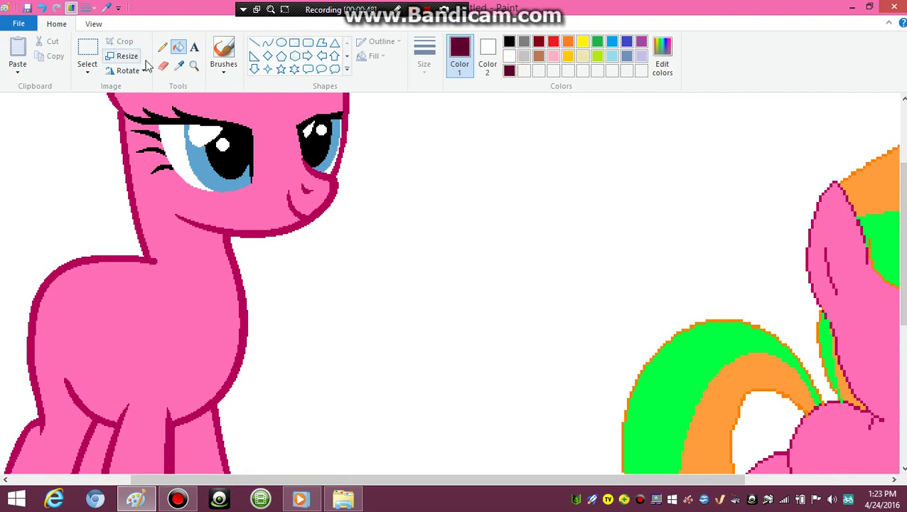
click(222, 175)
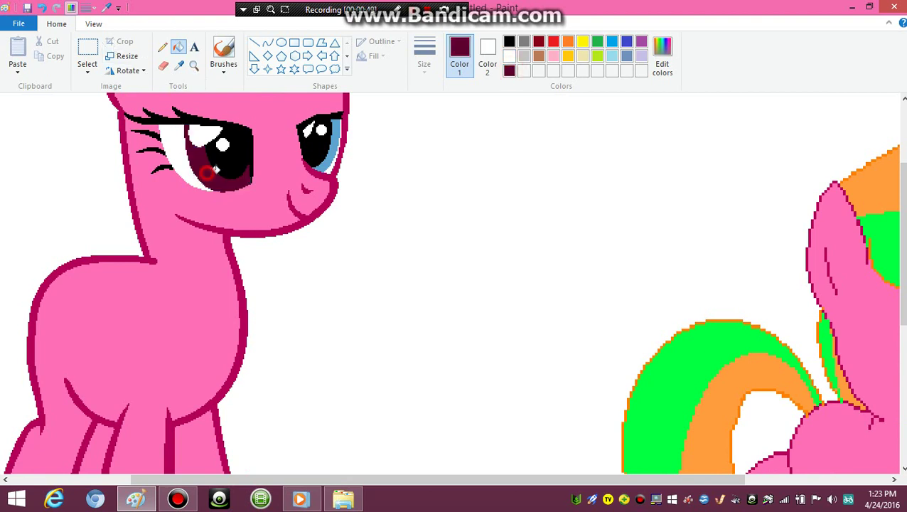
click(340, 133)
Step: Sample the dark orange outline colour from the finished pony's tail for drawing on the base pony's head
drag(391, 480, 481, 488)
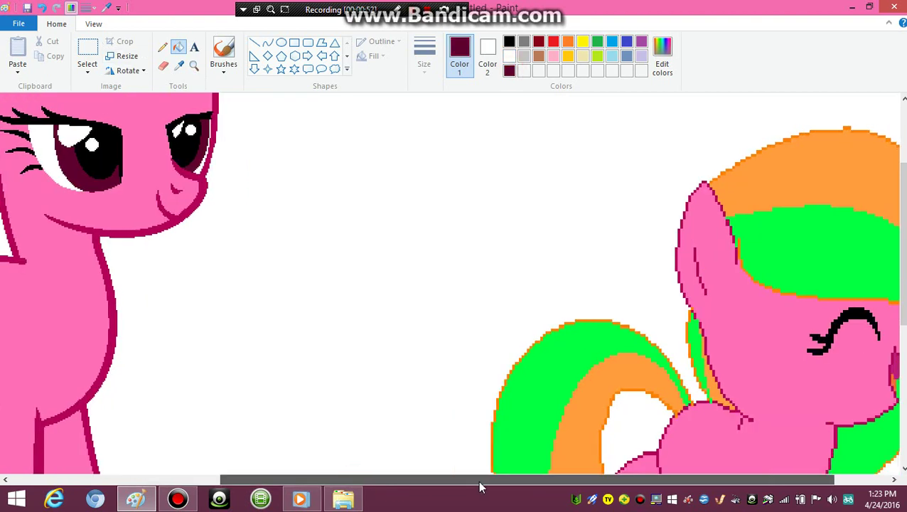
click(184, 65)
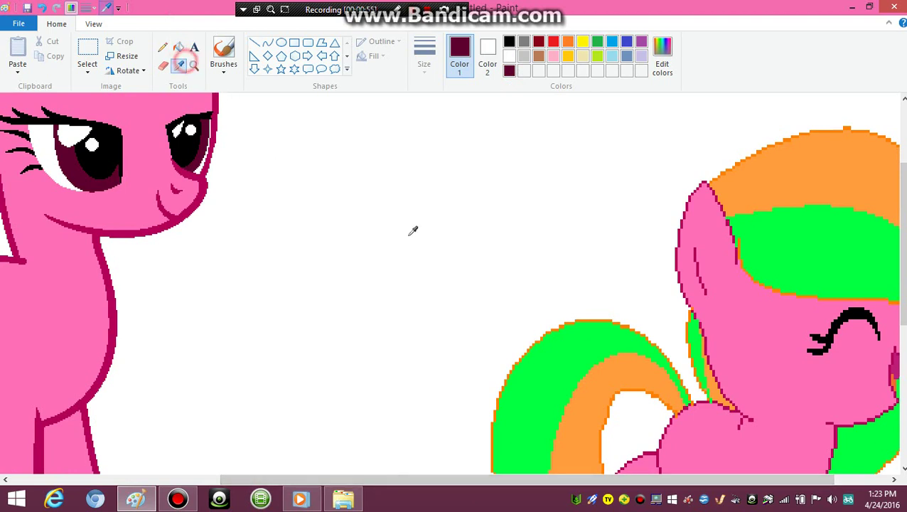
click(654, 395)
scroll(455, 284, up, 3)
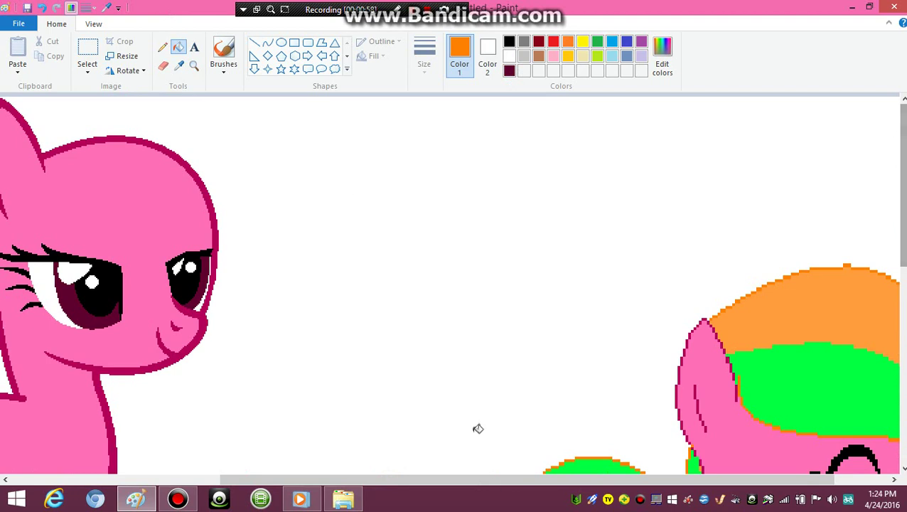
drag(492, 480, 379, 474)
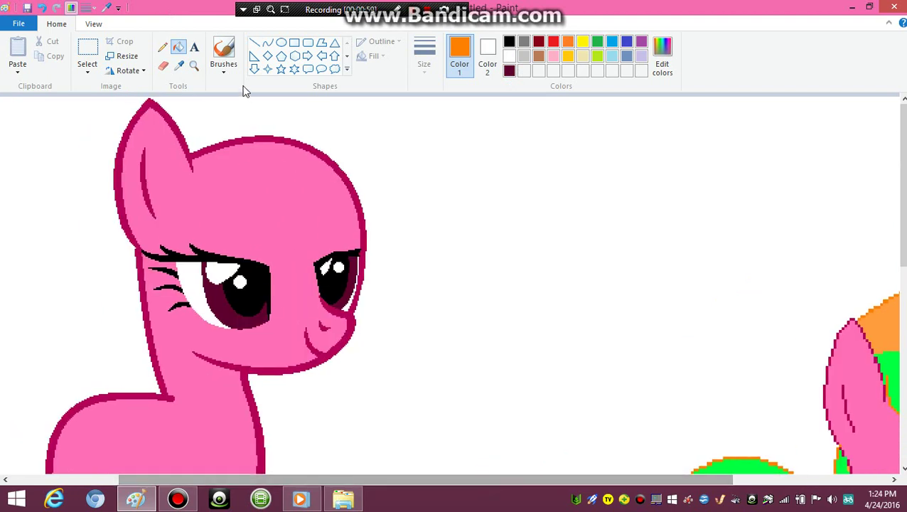
Step: Draw an orange curve from the base of the ear down into the pupil of the larger eye
click(267, 42)
drag(191, 166, 176, 252)
drag(244, 292, 239, 285)
click(294, 308)
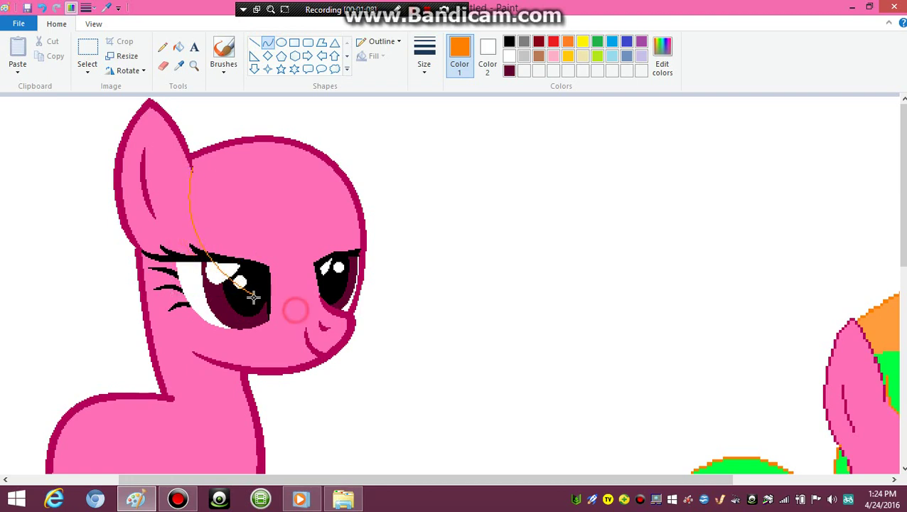
Step: Add the strand's second curved edge from the ear to the same tip, plus short lines rising from the tip to the upper eyelid
click(254, 295)
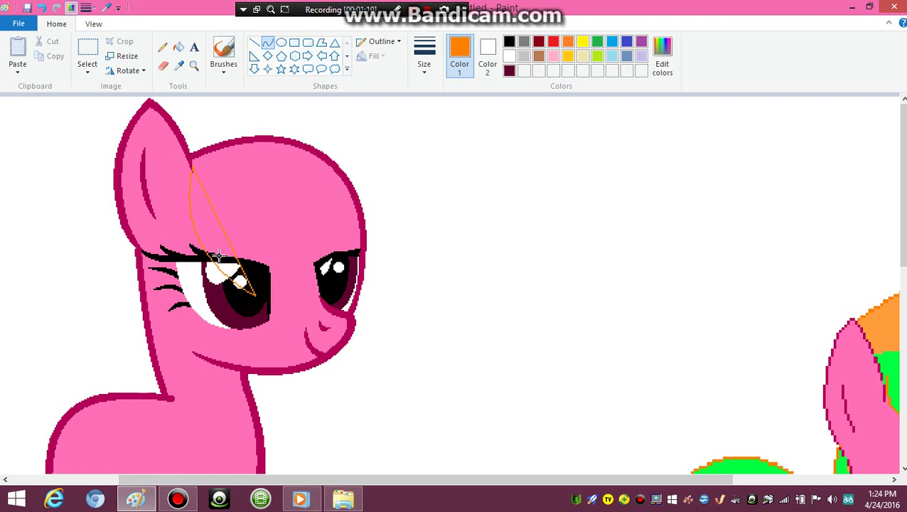
drag(218, 254, 215, 245)
drag(201, 211, 201, 212)
click(285, 273)
click(293, 290)
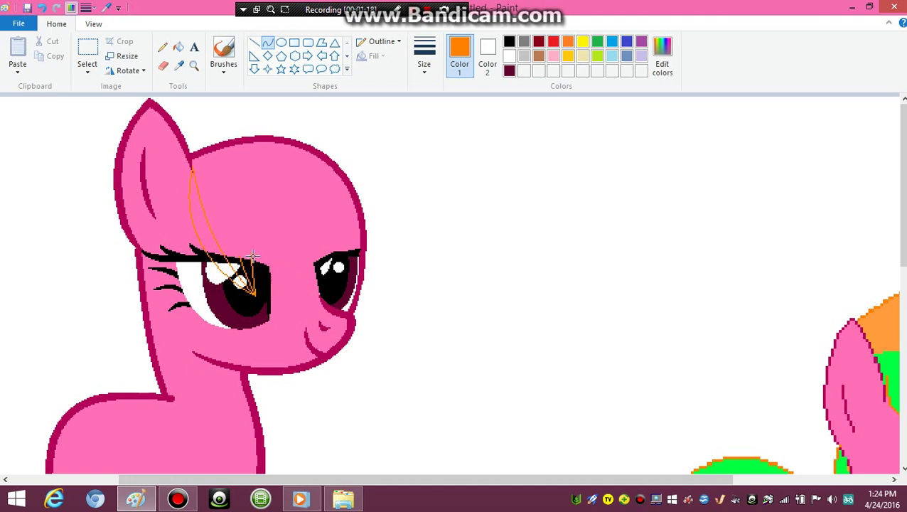
Step: Draw the lower and upper orange curves of a fringe strand sweeping from above the larger eye across the smaller eye and past the face
drag(251, 255, 388, 325)
drag(287, 290, 327, 307)
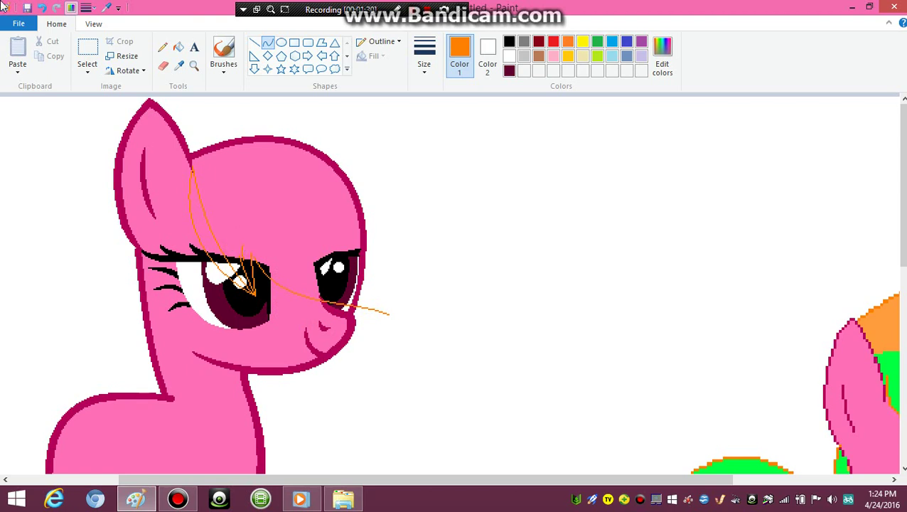
click(195, 65)
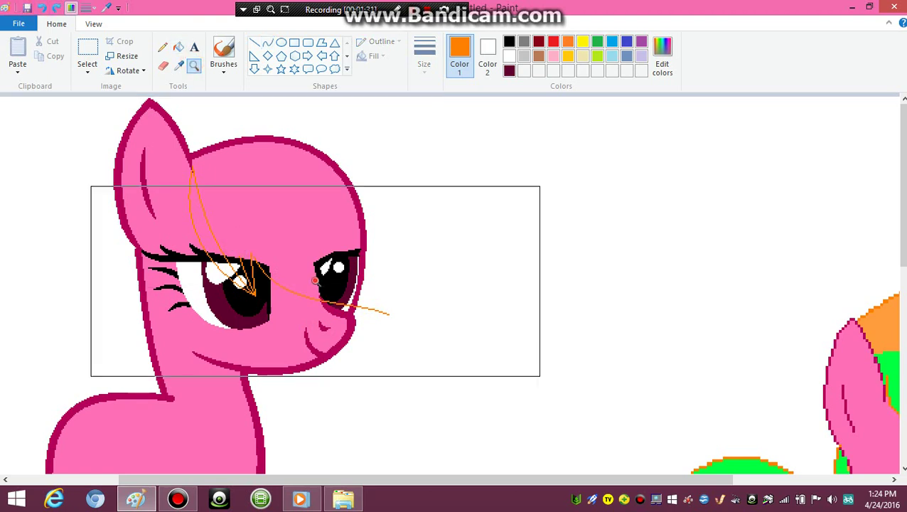
click(315, 280)
click(290, 178)
click(238, 213)
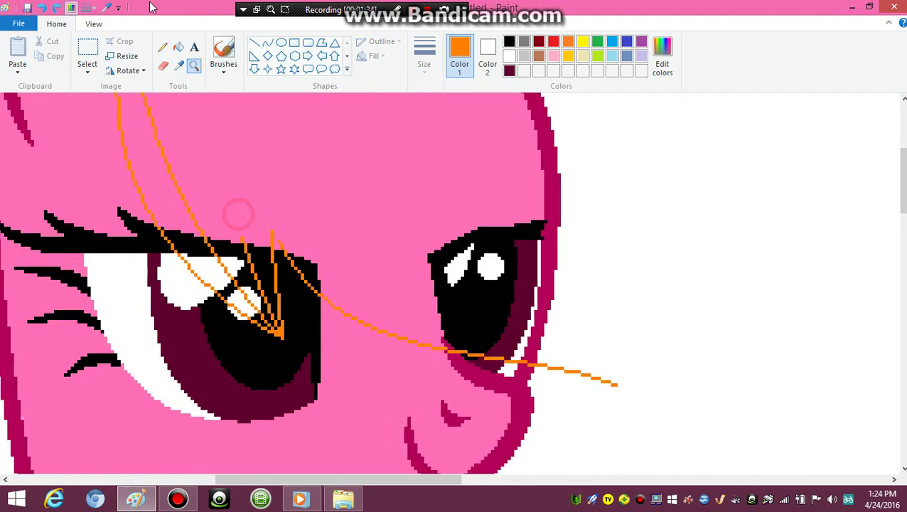
click(162, 47)
mouse_move(243, 233)
mouse_down()
mouse_move(242, 222)
mouse_move(662, 428)
mouse_move(617, 382)
mouse_move(411, 317)
mouse_move(405, 326)
mouse_move(553, 280)
mouse_move(556, 288)
mouse_up()
click(267, 43)
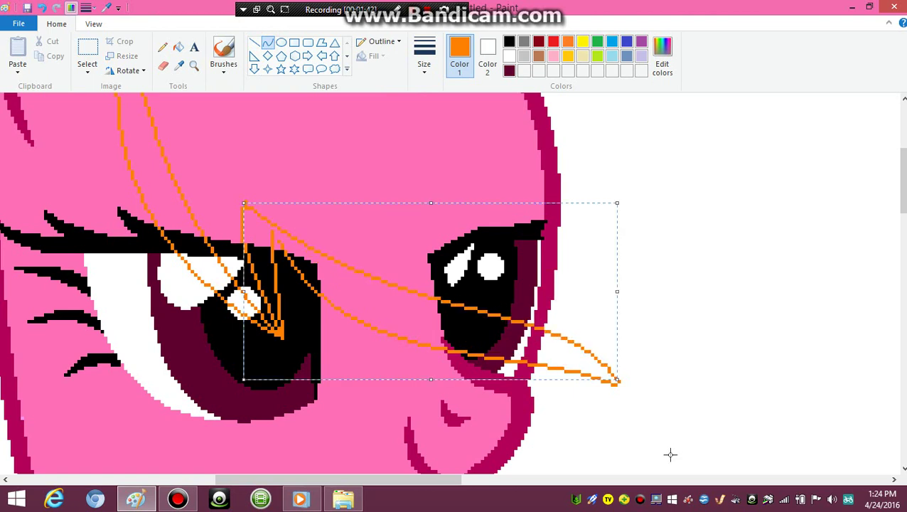
click(576, 446)
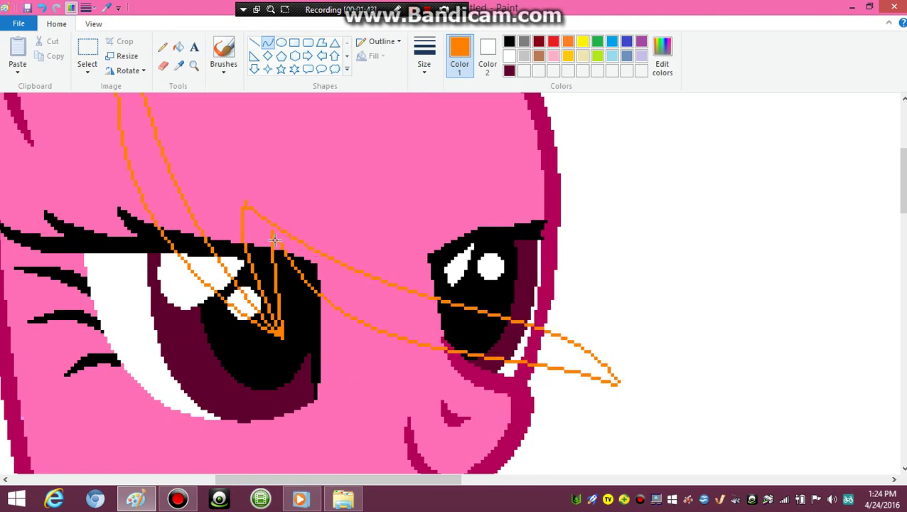
click(596, 442)
mouse_move(616, 385)
mouse_down()
mouse_move(630, 390)
mouse_move(622, 382)
mouse_up()
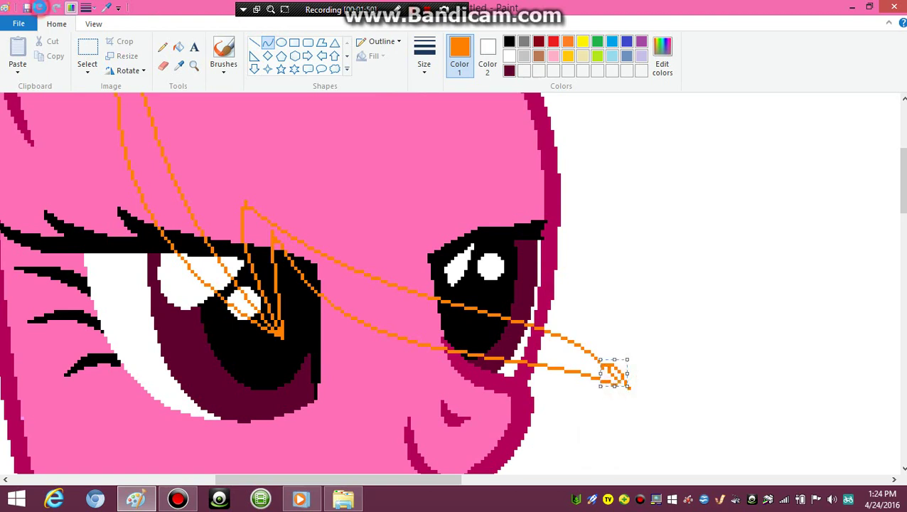
click(39, 7)
Step: Extend the sweeping strand's outer tip to a closed point with the Pencil and close the gap at its inner corner
click(162, 46)
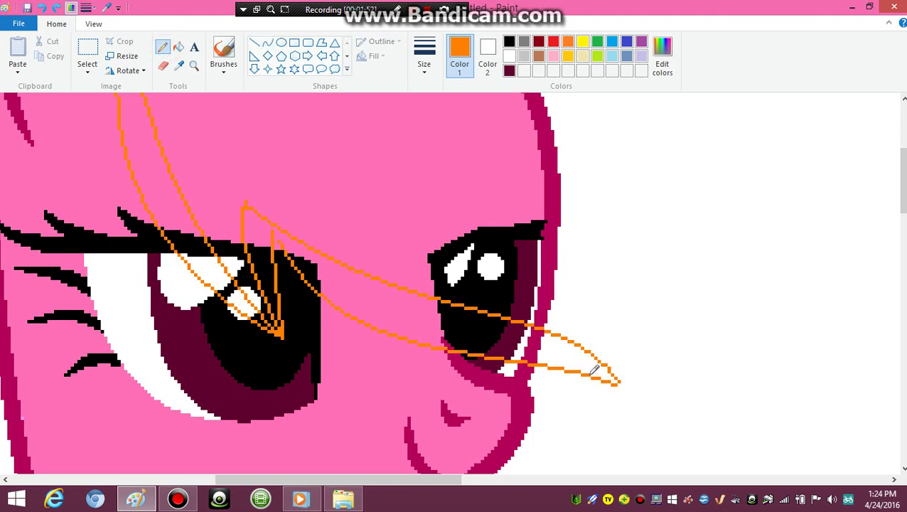
drag(618, 382, 628, 391)
click(620, 384)
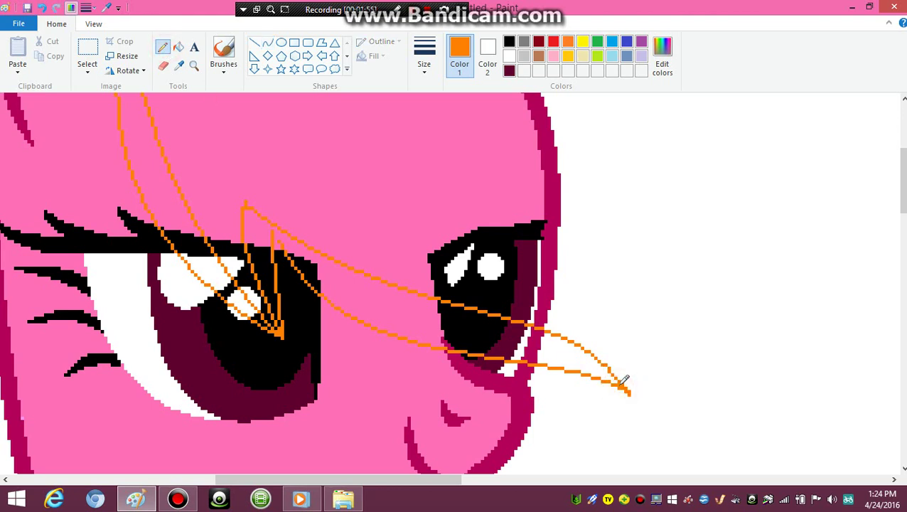
click(177, 48)
click(162, 46)
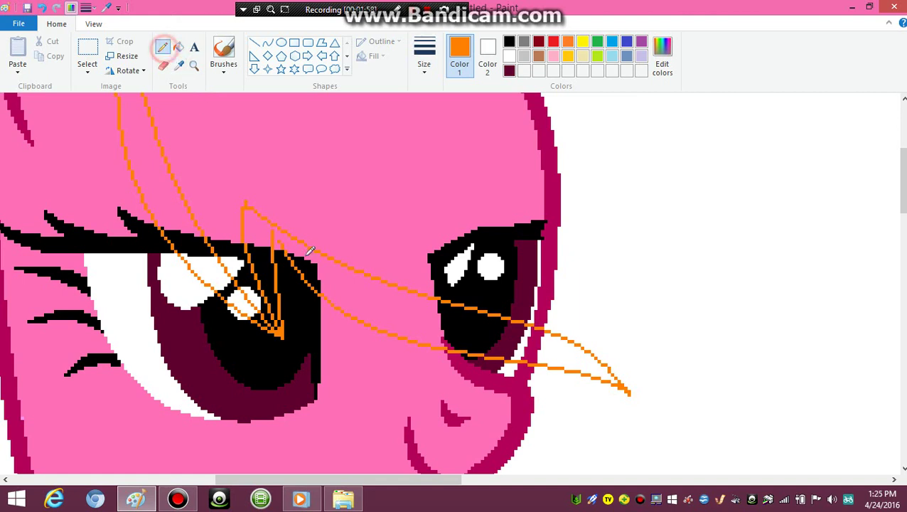
click(276, 239)
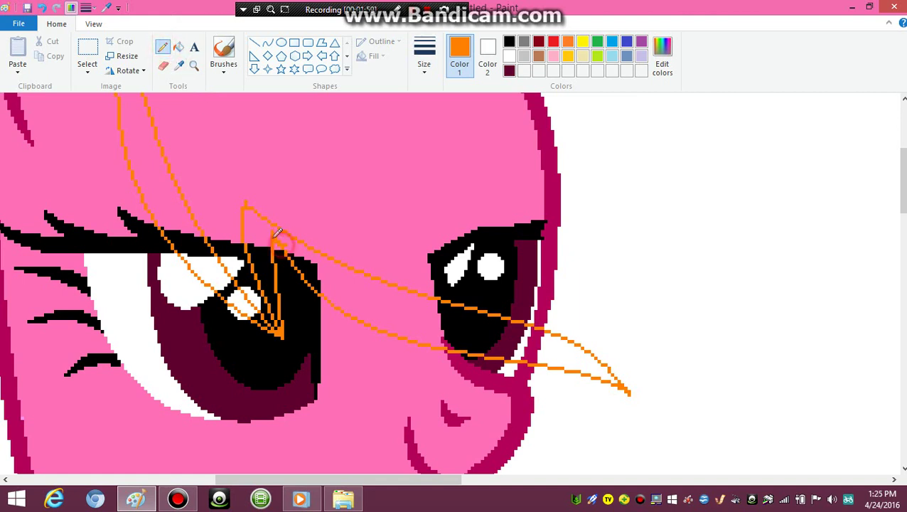
Step: Fill the sweeping fringe strand across the smaller eye and its short spike over the larger eye with orange
click(178, 49)
click(260, 258)
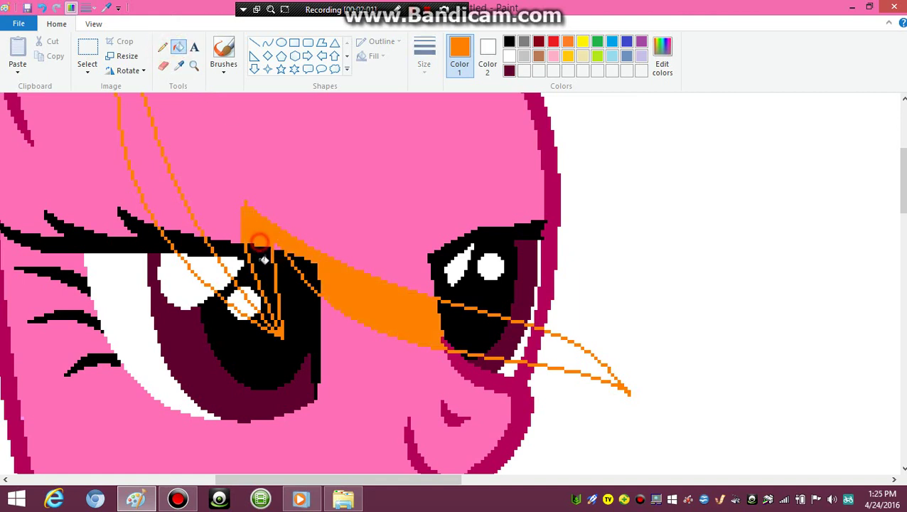
click(462, 325)
click(448, 340)
click(523, 340)
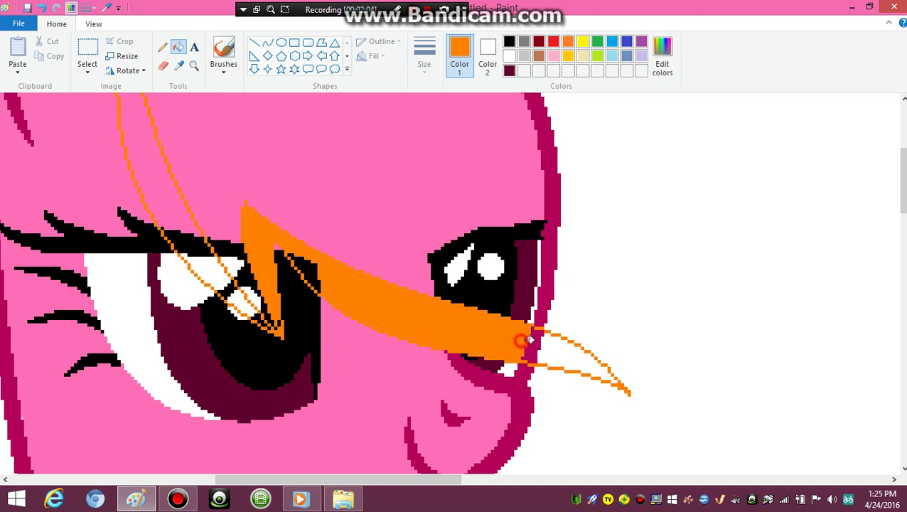
click(563, 353)
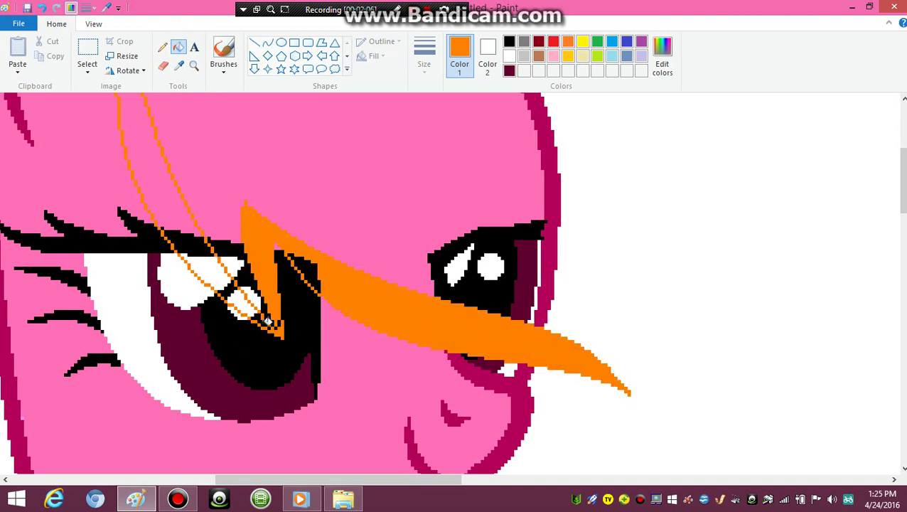
click(309, 264)
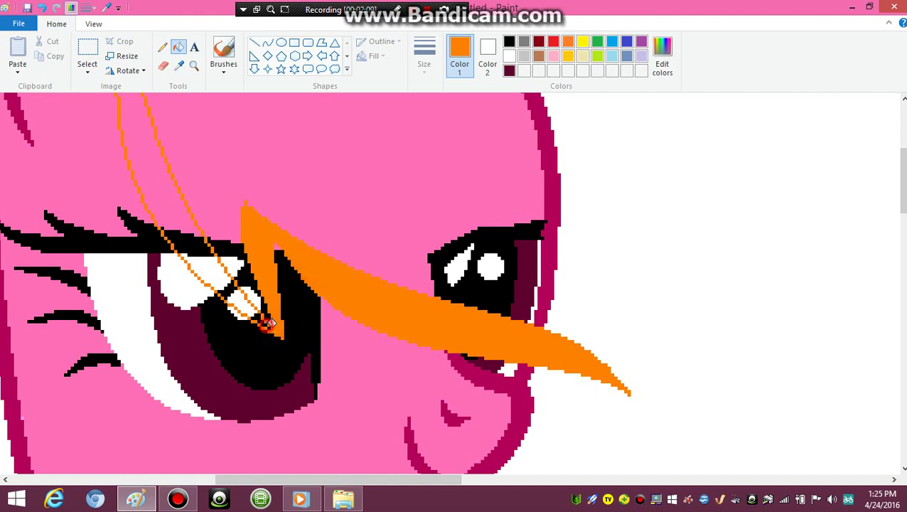
Step: Fill the strand running from the base of the ear into the larger eye's pupil with orange
click(254, 313)
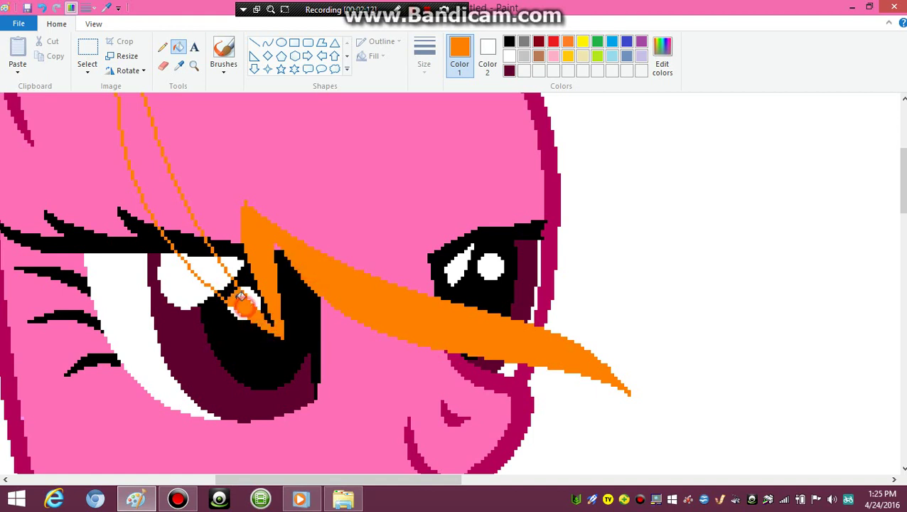
click(210, 266)
click(193, 236)
click(186, 229)
click(186, 237)
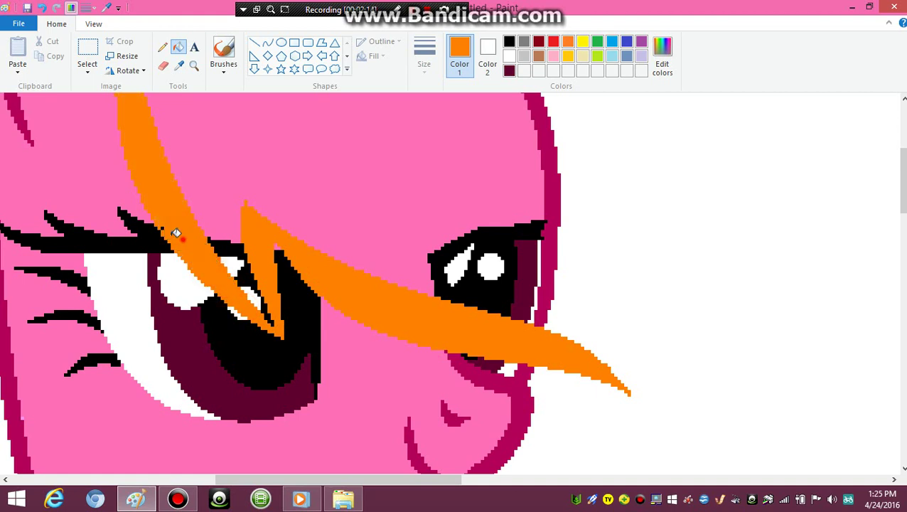
Step: Draw a large orange curve arching from the ear's upper edge over the head and down to a point in front of the chest
drag(901, 178, 901, 143)
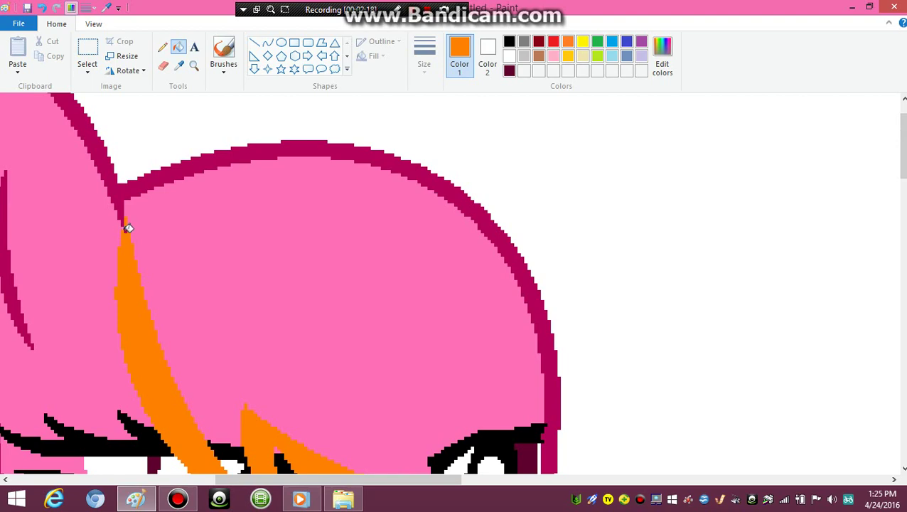
click(194, 67)
right_click(221, 276)
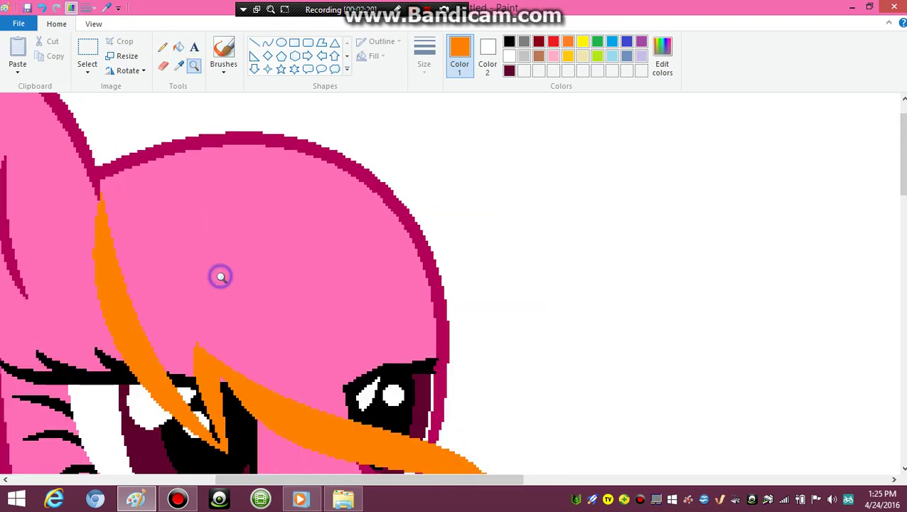
right_click(222, 248)
right_click(219, 186)
click(207, 157)
right_click(200, 143)
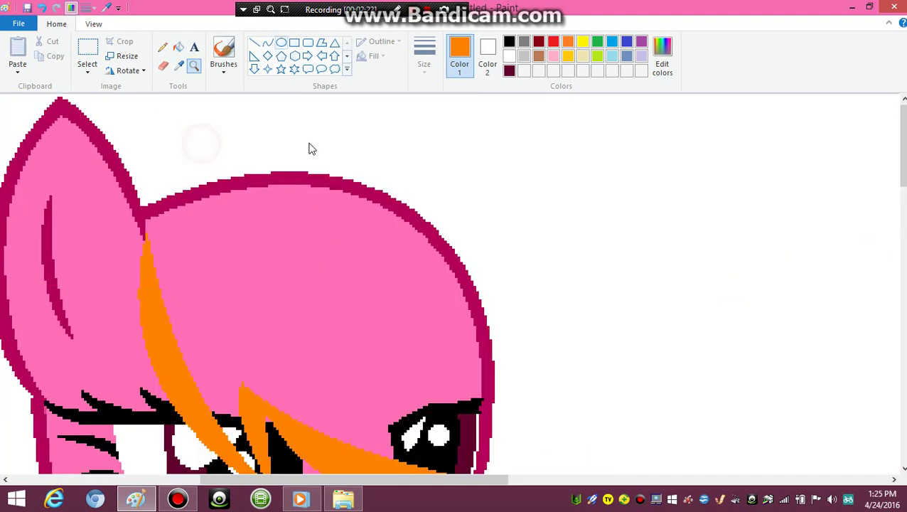
right_click(213, 141)
right_click(213, 152)
click(233, 124)
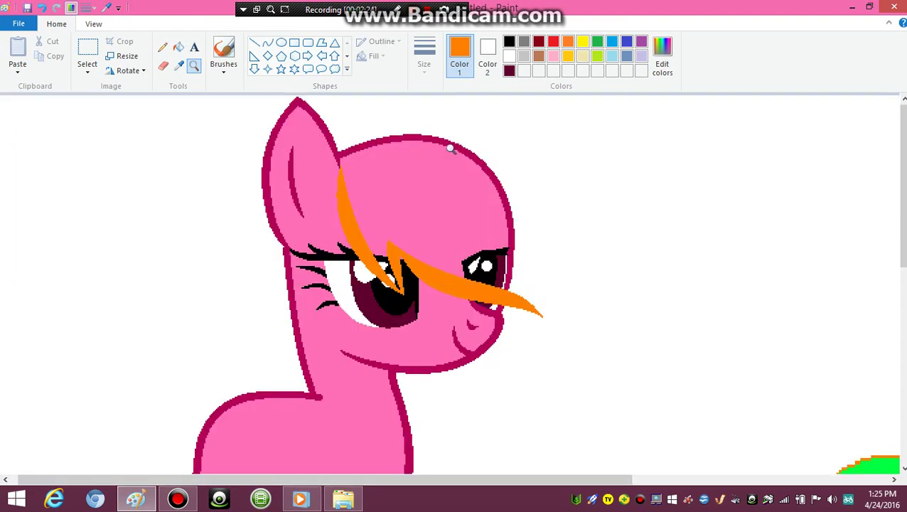
click(268, 42)
drag(311, 107, 546, 447)
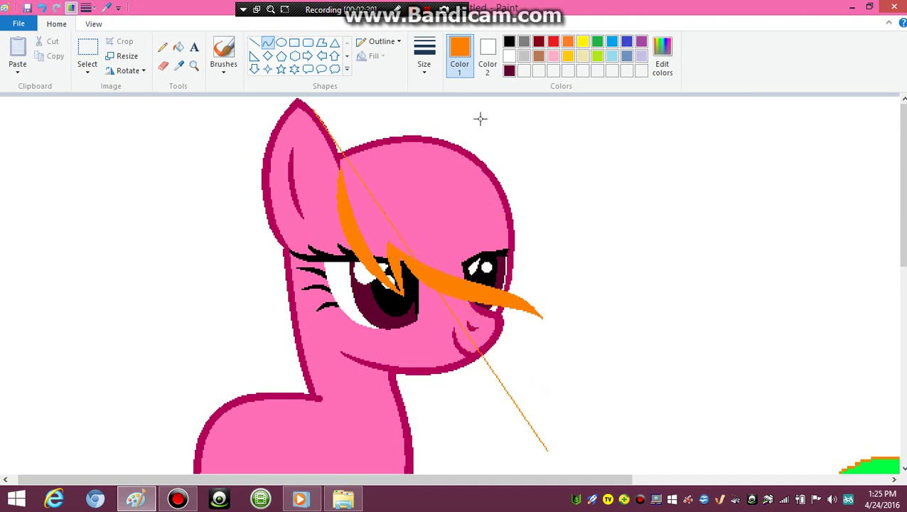
drag(480, 119, 590, 211)
drag(644, 178, 672, 187)
click(767, 301)
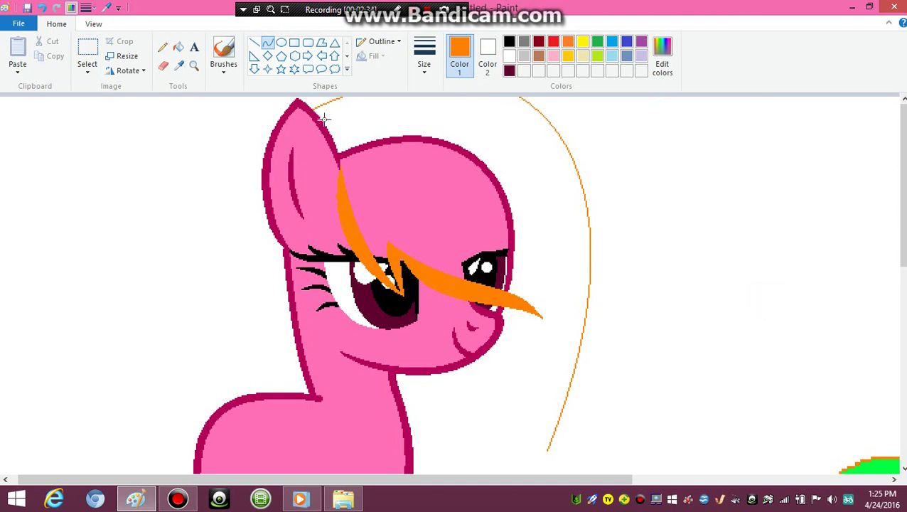
Step: Add a second orange curve just inside the large arch, running from the ear to the same lower tip
drag(317, 114, 547, 450)
drag(496, 86, 553, 162)
drag(608, 144, 619, 178)
click(723, 307)
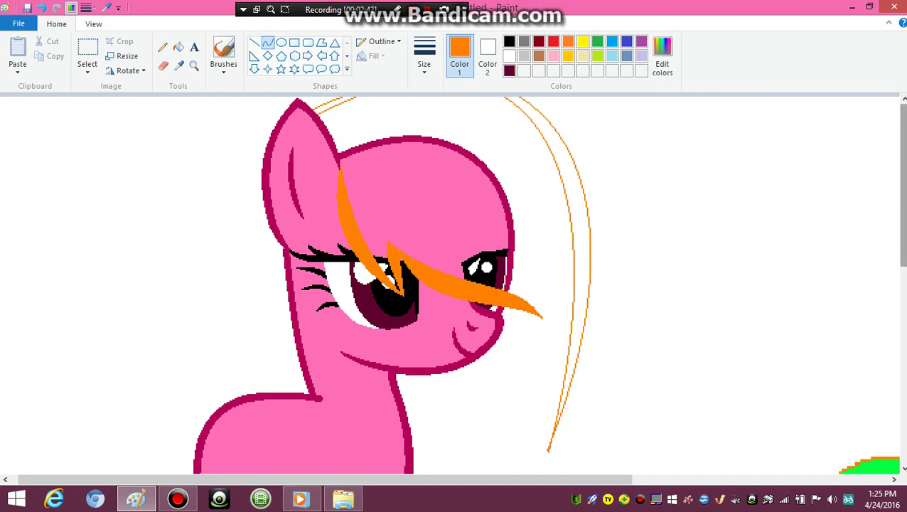
scroll(489, 341, down, 3)
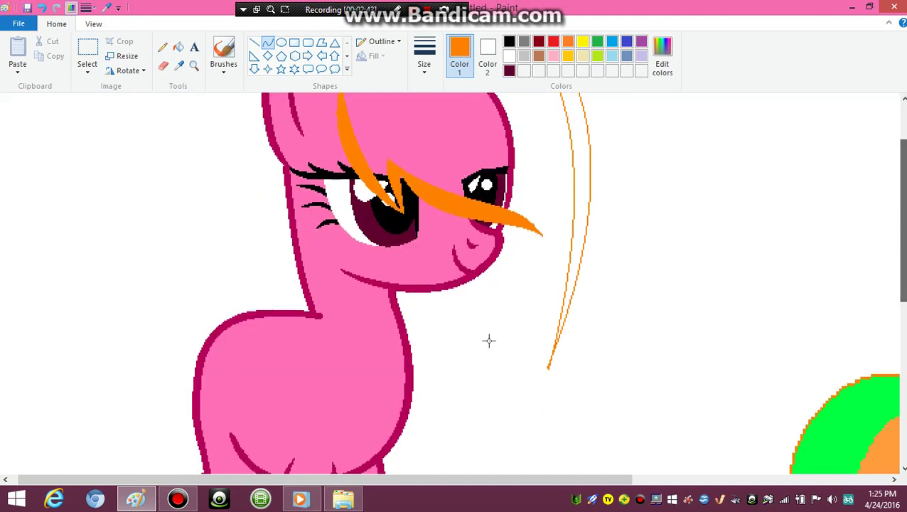
click(547, 367)
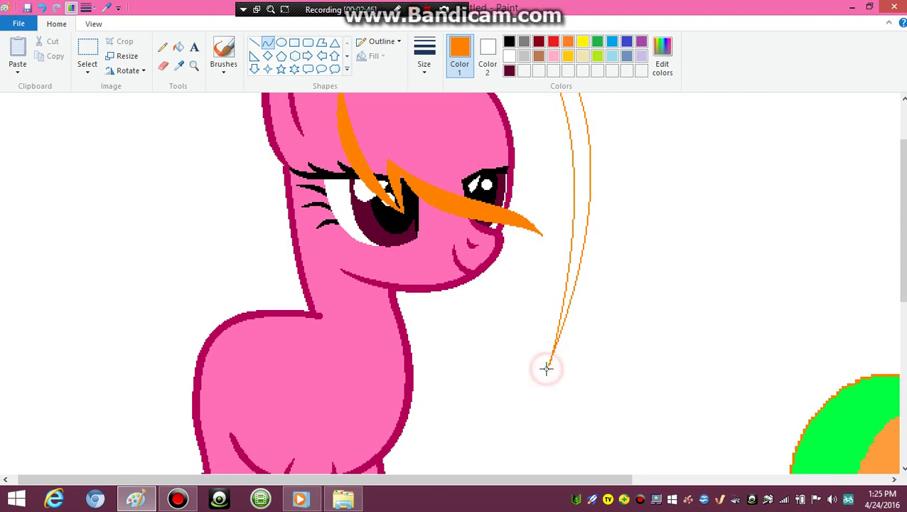
click(163, 47)
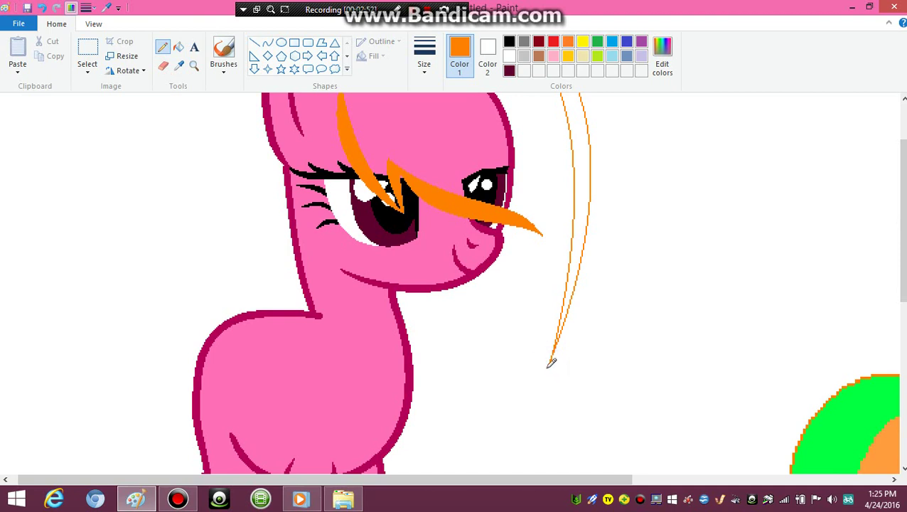
drag(548, 366, 542, 332)
click(40, 10)
Step: Draw short orange curves rising from the arch's lower tip to a peak beside it, forming a notch
click(268, 44)
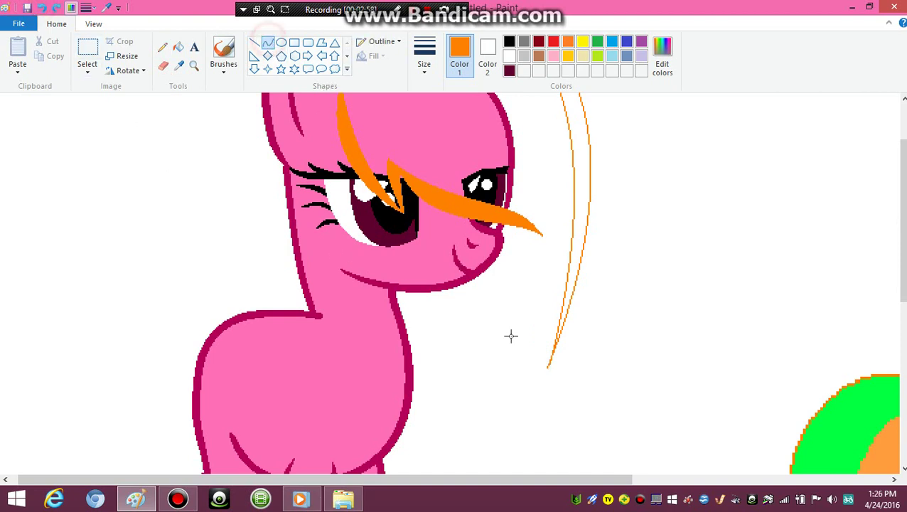
mouse_move(545, 359)
mouse_down()
mouse_move(537, 320)
mouse_move(553, 365)
mouse_up()
click(504, 332)
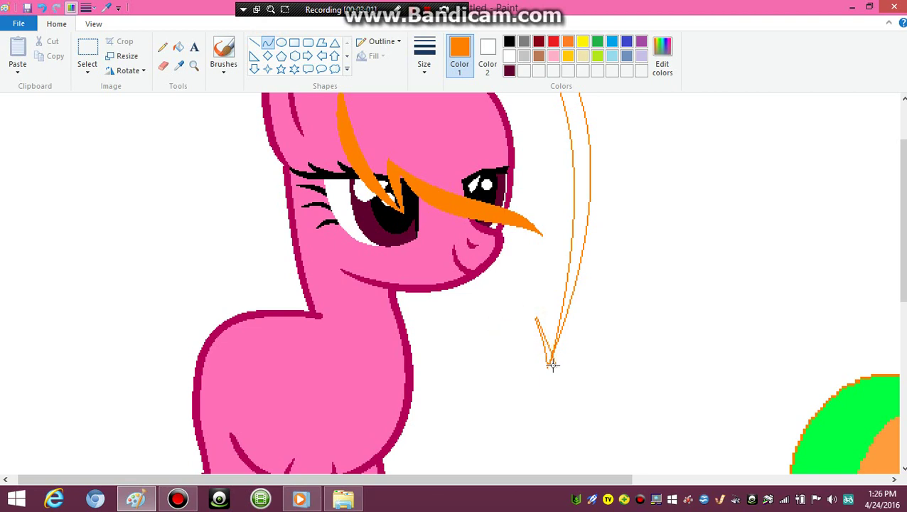
drag(545, 325, 403, 422)
click(493, 391)
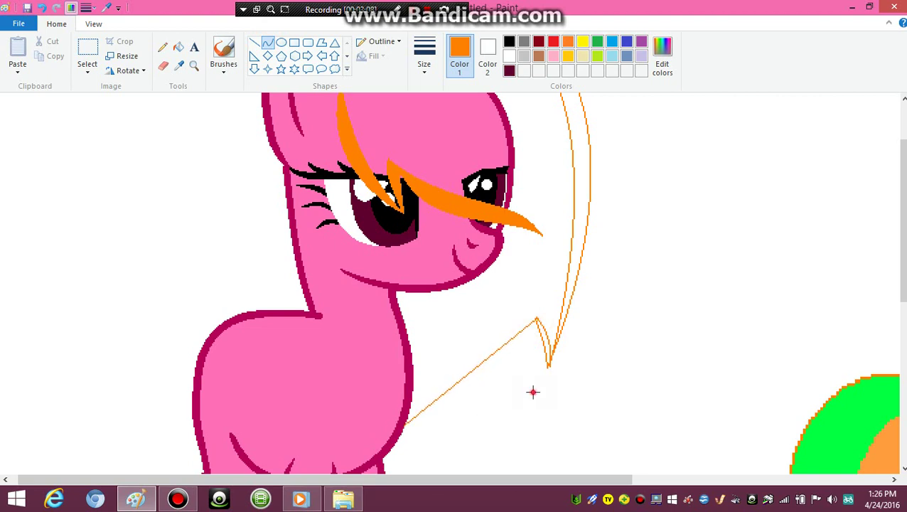
drag(534, 392, 539, 404)
click(490, 447)
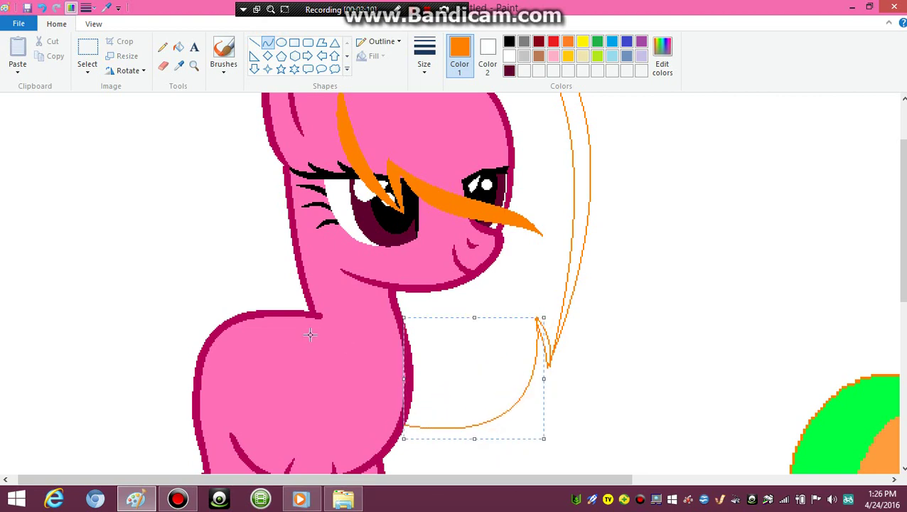
click(42, 8)
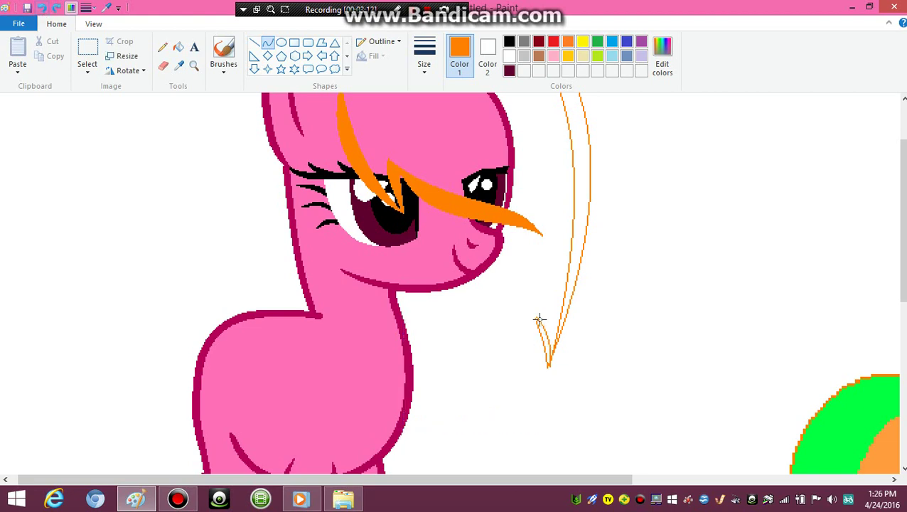
Step: Draw two close S-shaped orange curves from the notch's peak down to a lower hair tip in front of the chest
drag(538, 317, 474, 441)
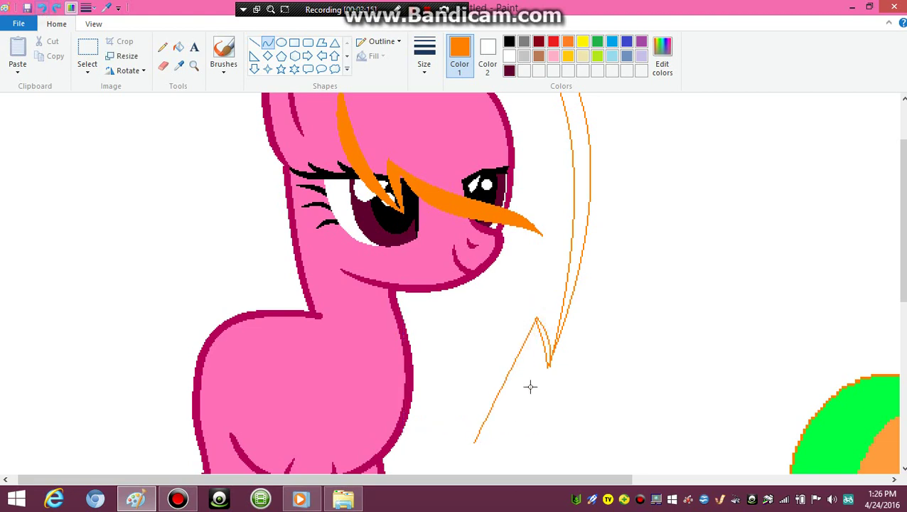
drag(531, 385, 489, 379)
click(529, 318)
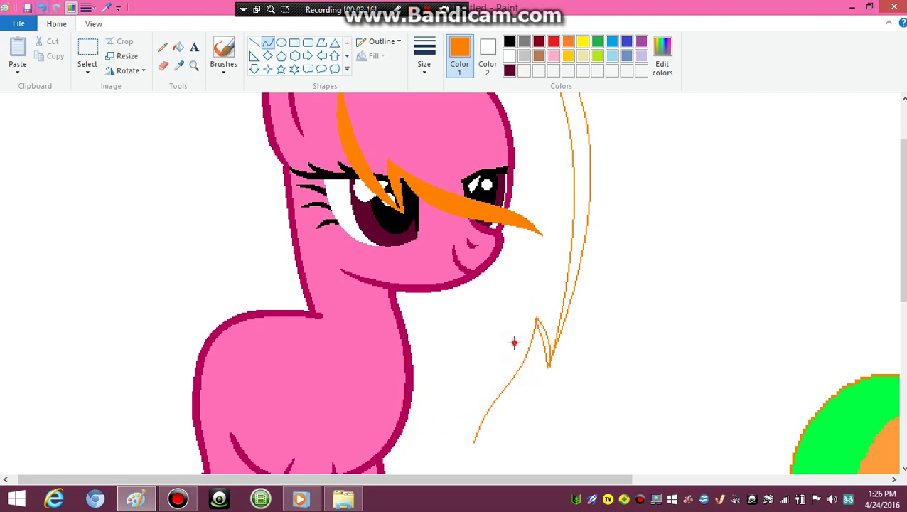
drag(537, 318, 472, 439)
mouse_move(501, 395)
mouse_down()
mouse_move(452, 392)
mouse_move(471, 435)
mouse_move(414, 397)
mouse_move(431, 420)
mouse_up()
Step: Draw two slightly curved orange lines from the lower hair tip up to the pony's chest
click(472, 441)
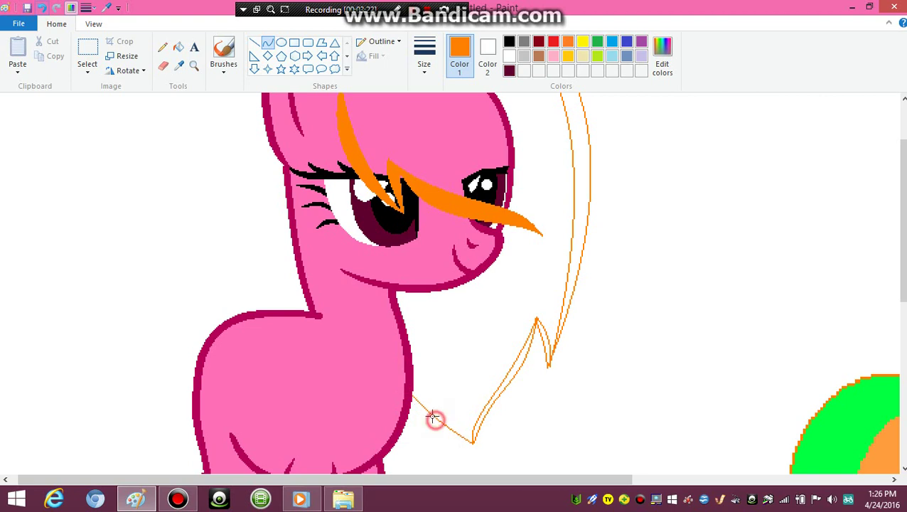
click(431, 419)
click(516, 435)
drag(472, 442, 411, 386)
click(327, 354)
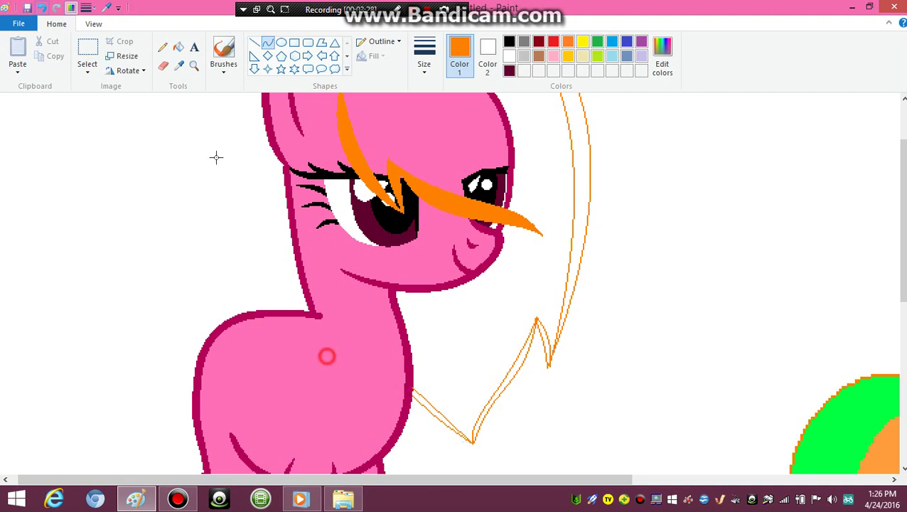
Step: Fill the narrow bands of the hair outline, from the large arch to the chest, with orange
click(178, 48)
click(416, 396)
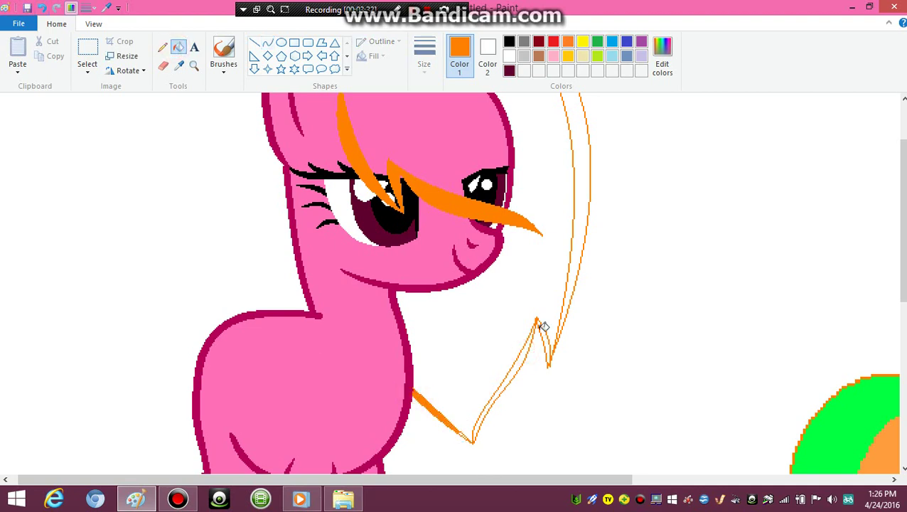
click(576, 251)
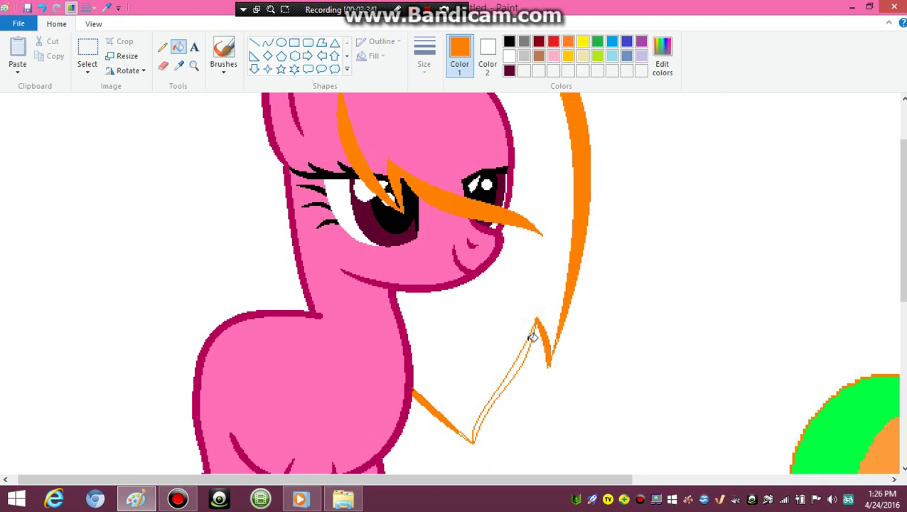
click(527, 342)
Step: Fill the remaining white gaps near the lower hair tip and thicken its point with the orange Pencil
click(193, 65)
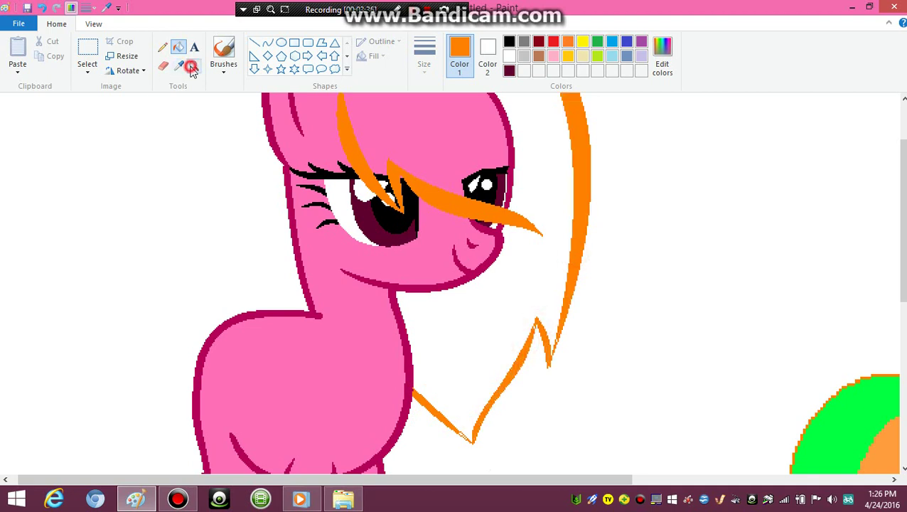
click(441, 368)
click(329, 268)
click(299, 253)
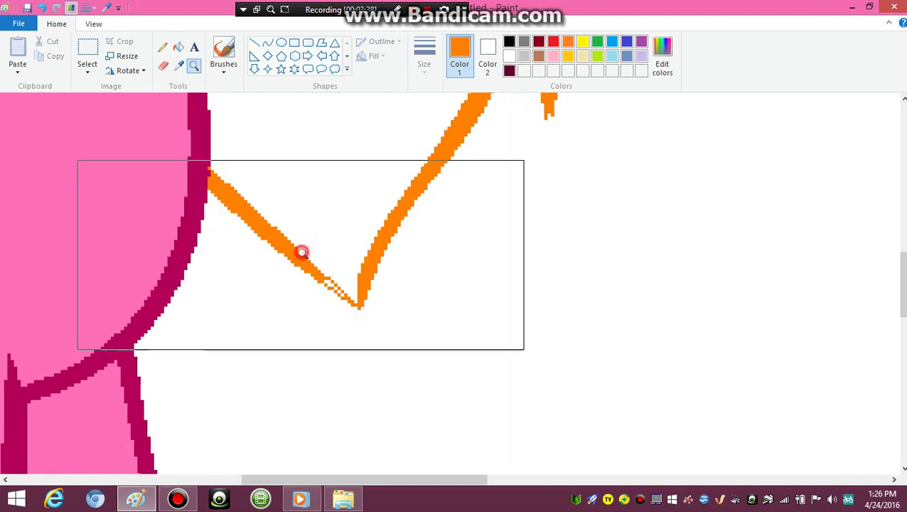
click(162, 47)
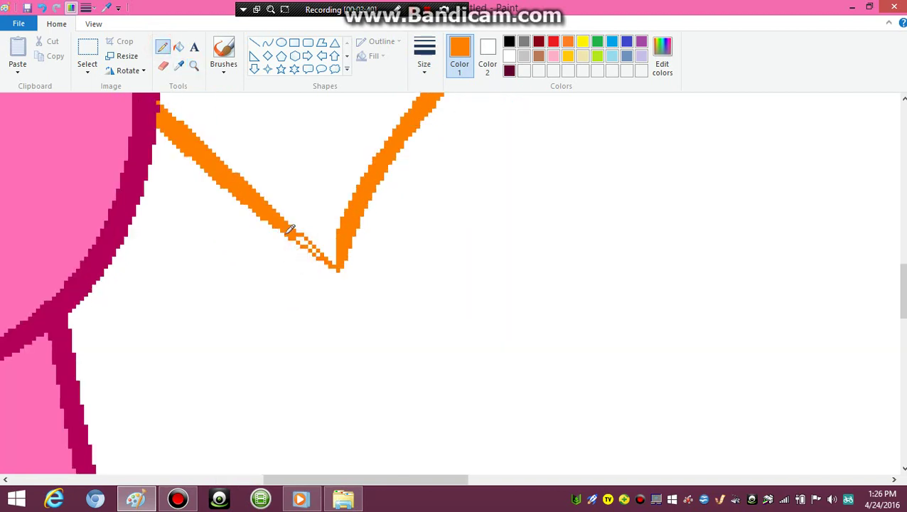
drag(297, 236, 309, 245)
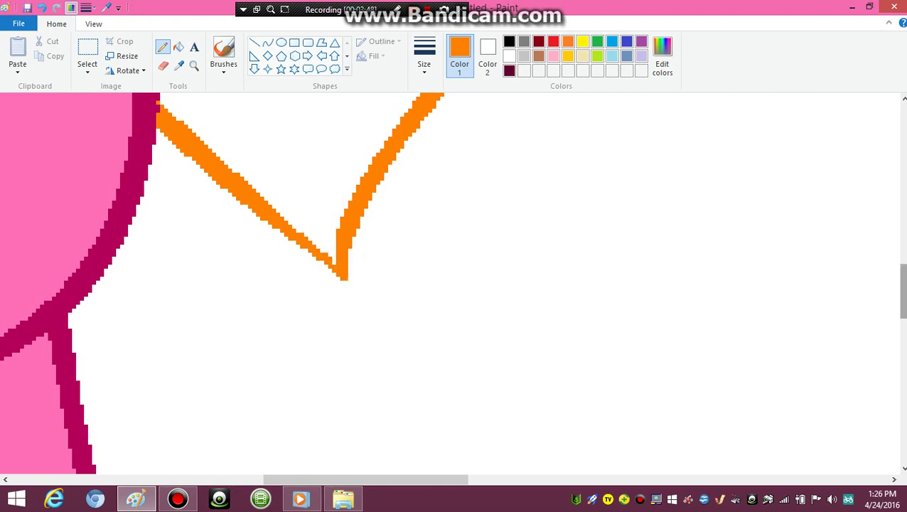
Step: Fill the gaps and thicken the thin outline around the upper hair tip and notch with the orange Pencil
drag(901, 288, 901, 241)
drag(586, 315, 596, 297)
mouse_move(565, 390)
mouse_down()
mouse_move(539, 281)
mouse_move(523, 265)
mouse_up()
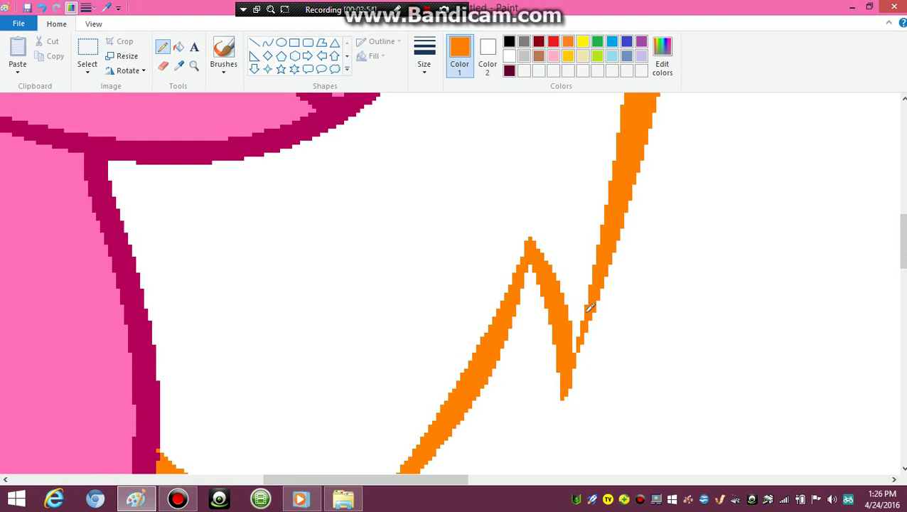
mouse_move(590, 318)
mouse_down()
mouse_move(592, 310)
mouse_move(576, 371)
mouse_up()
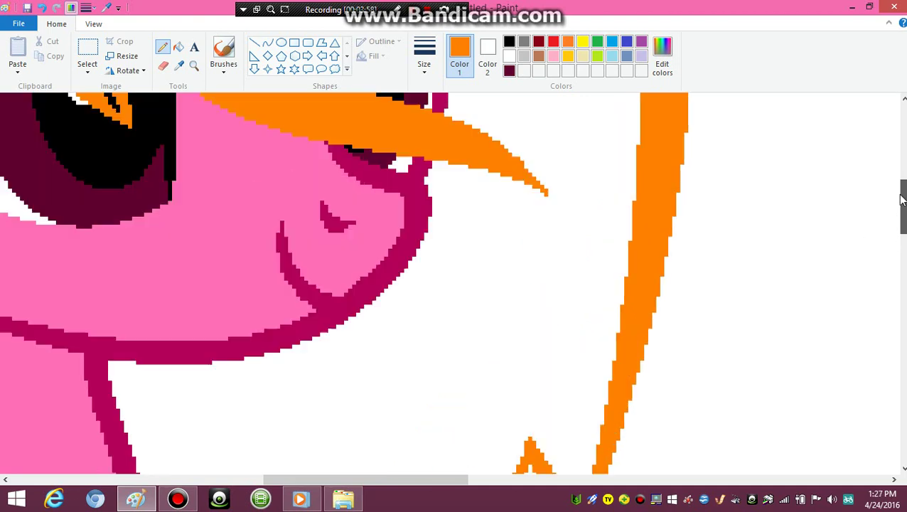
Step: Draw a short white Pencil stroke through the outline where the ear meets the head
scroll(694, 210, up, 5)
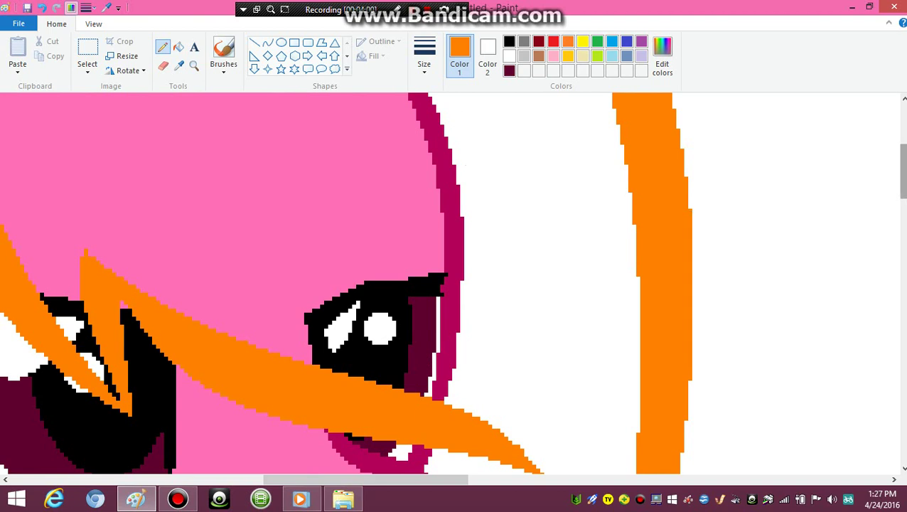
scroll(712, 213, up, 3)
drag(456, 483, 335, 483)
drag(459, 165, 470, 186)
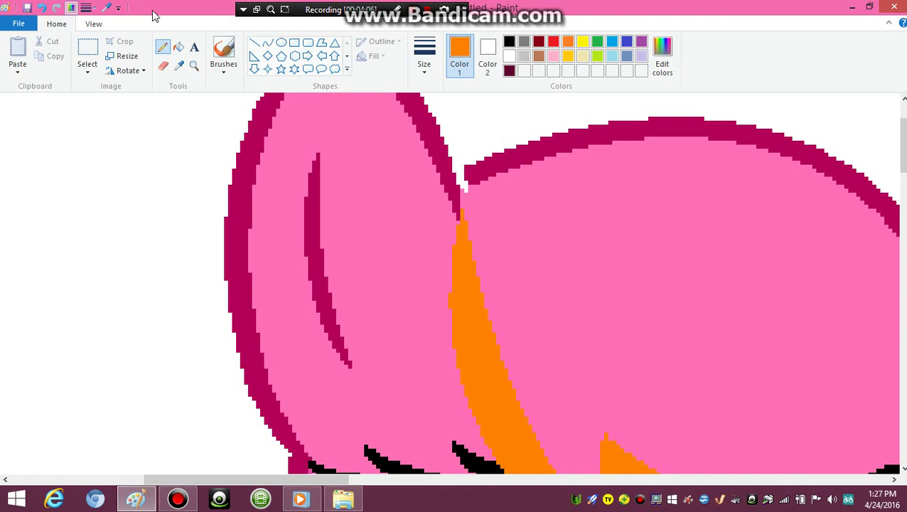
Step: Fill the pink head area inside the hair and the maroon head outline above it with white
click(179, 48)
click(559, 272)
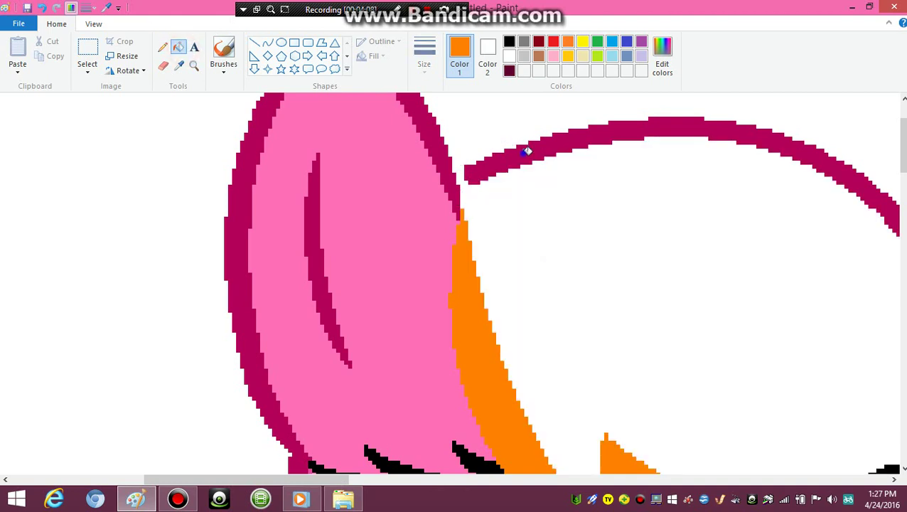
click(524, 151)
drag(237, 482, 299, 481)
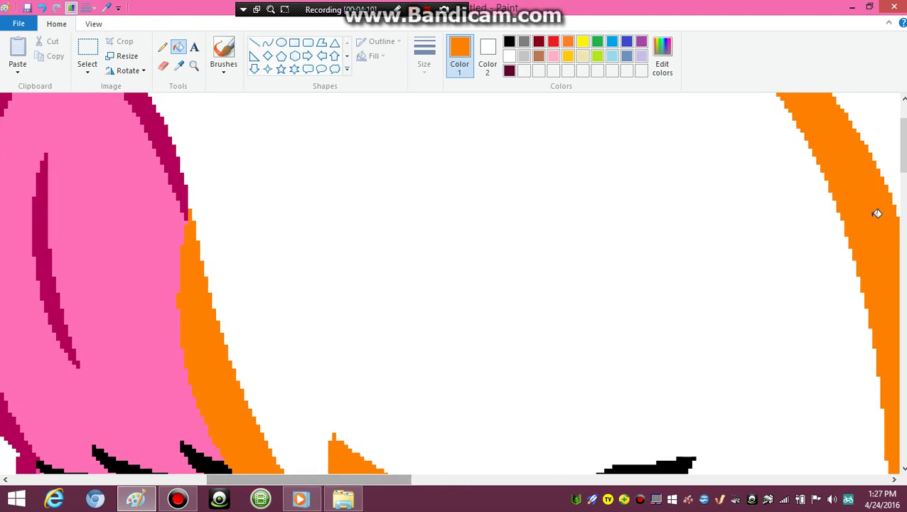
scroll(900, 206, down, 2)
scroll(900, 206, down, 5)
scroll(900, 206, up, 3)
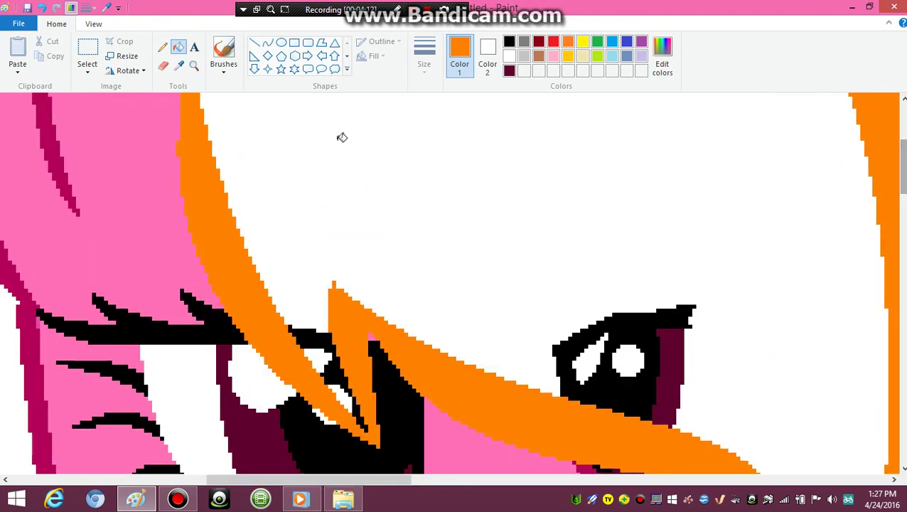
Step: Sample the bright green from the reference pony's hair and fill the standing pony's white hair area with it
click(194, 66)
right_click(217, 192)
right_click(218, 191)
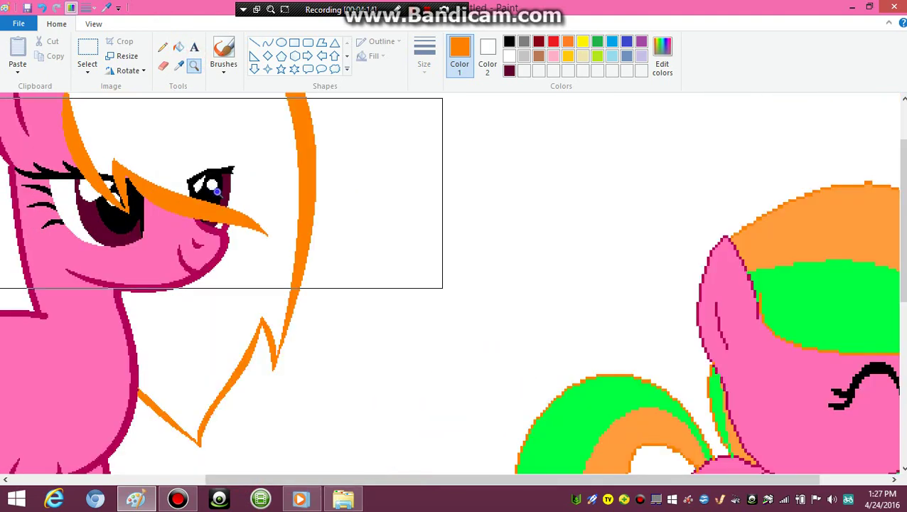
right_click(219, 188)
click(178, 65)
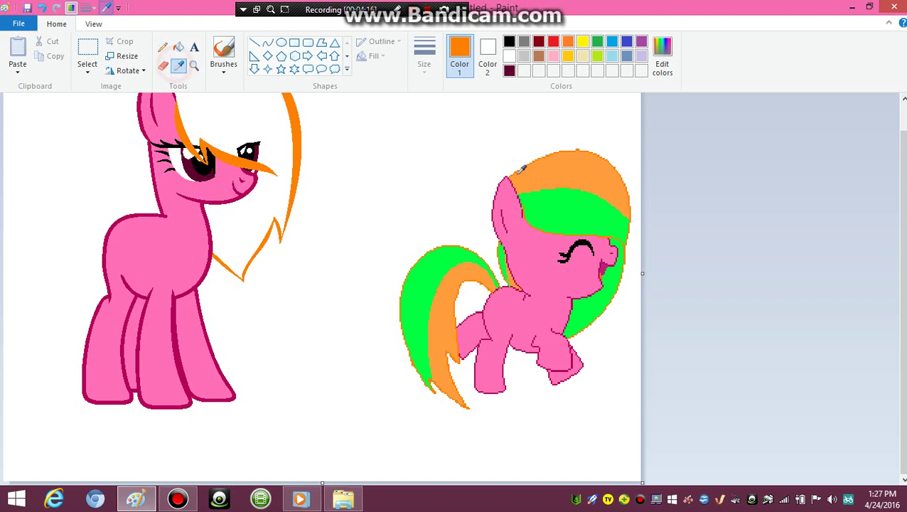
click(541, 223)
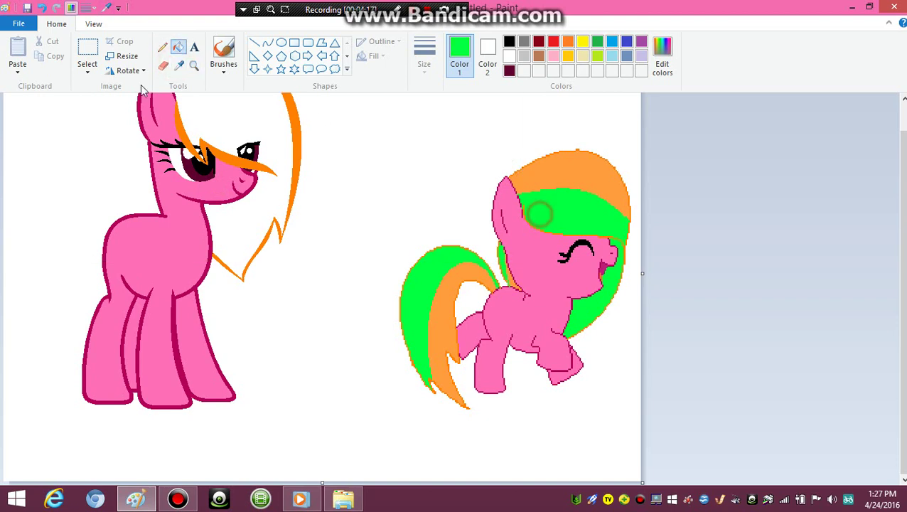
click(240, 128)
Step: Sample the reference pony's light orange and draw an upward-arching curve across the green hair from the ear to the outer outline
click(183, 66)
click(593, 174)
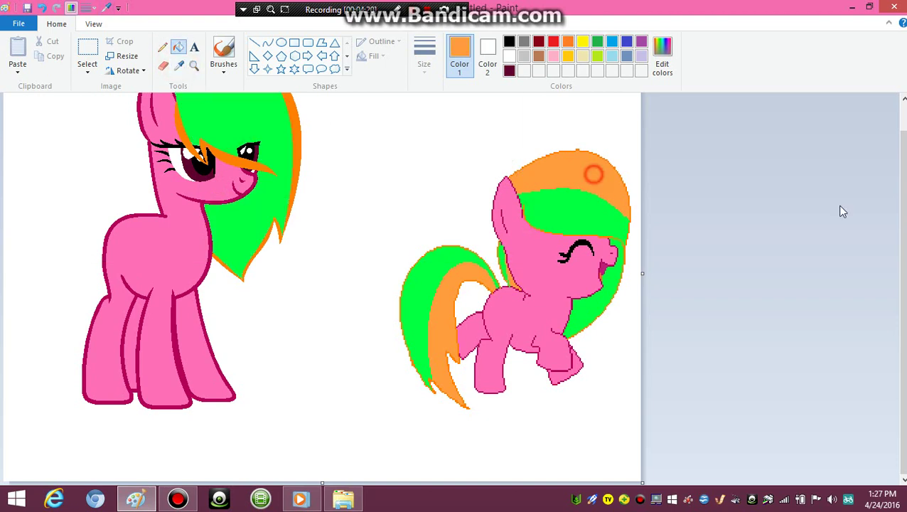
scroll(841, 209, up, 1)
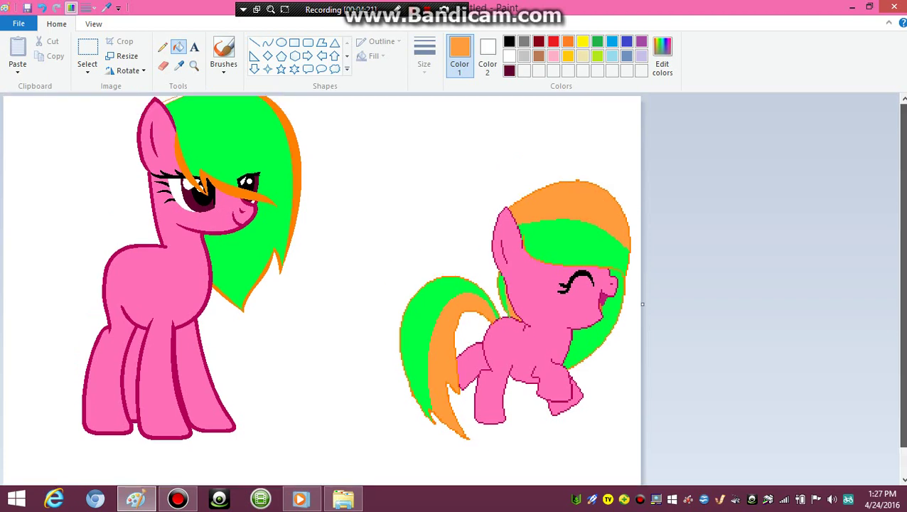
click(267, 44)
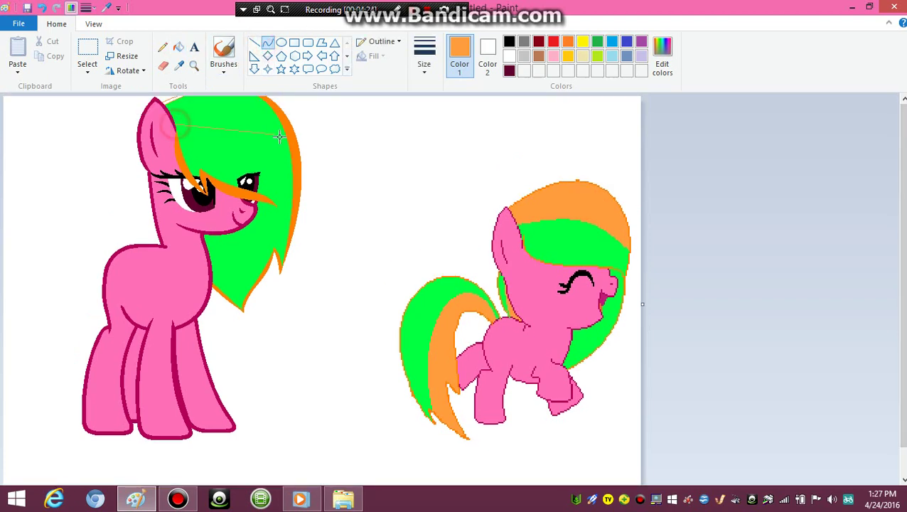
drag(175, 125, 287, 151)
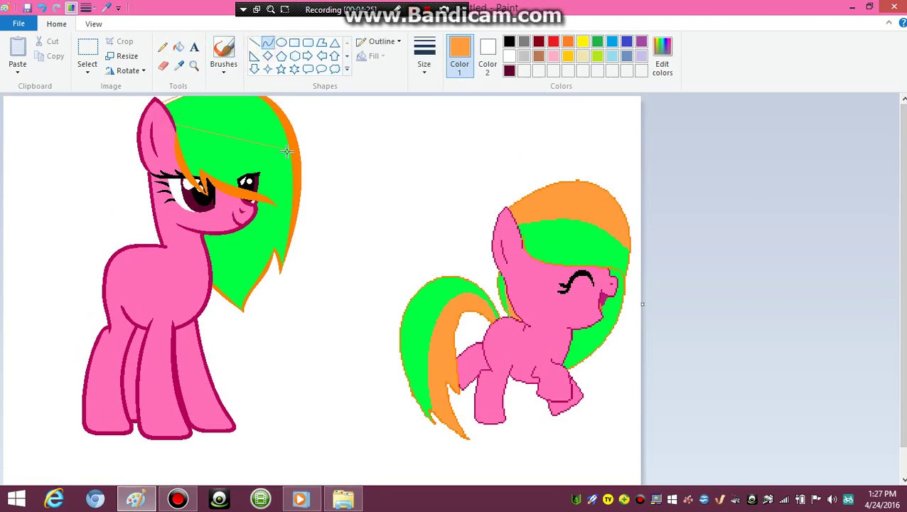
click(240, 101)
click(291, 133)
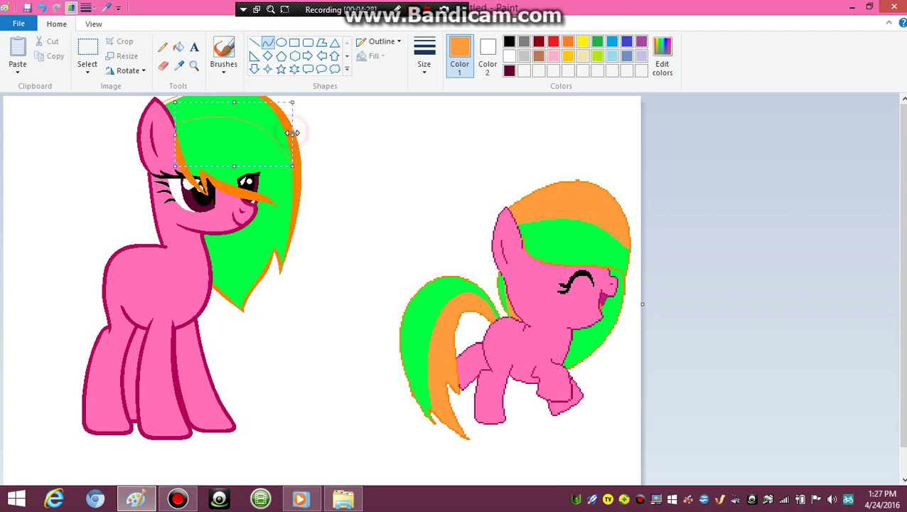
Step: Fill the hair section above the arching curve with the light orange
click(193, 64)
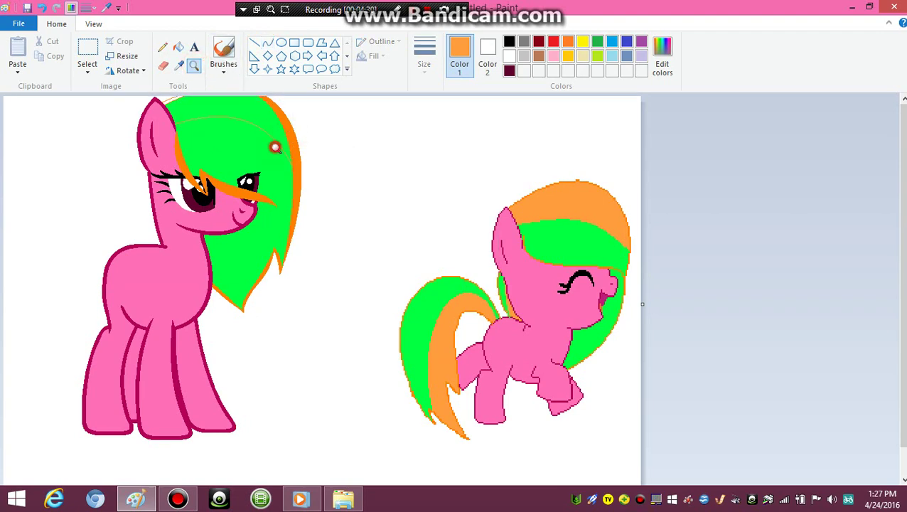
click(276, 147)
click(320, 136)
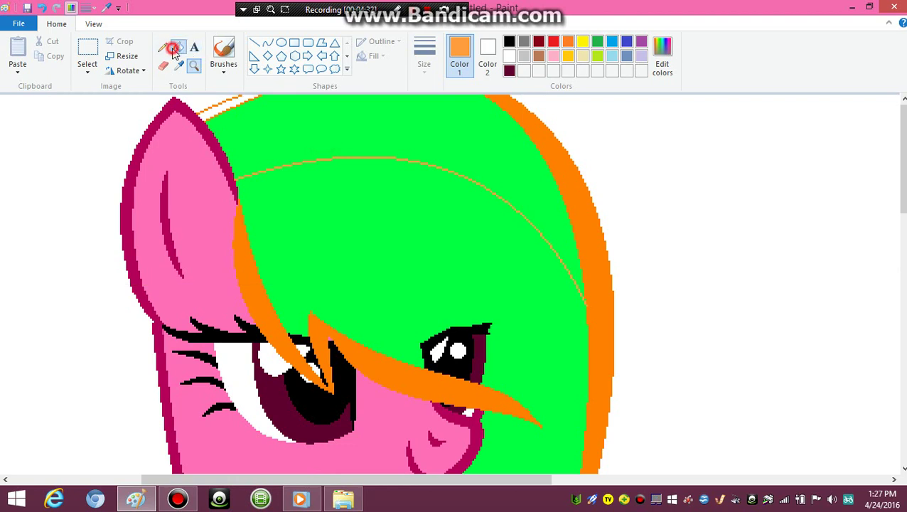
click(175, 49)
click(257, 128)
Step: Sample the darker orange of the hair outline and fill the white gap in the outline beside the ear tip
click(180, 65)
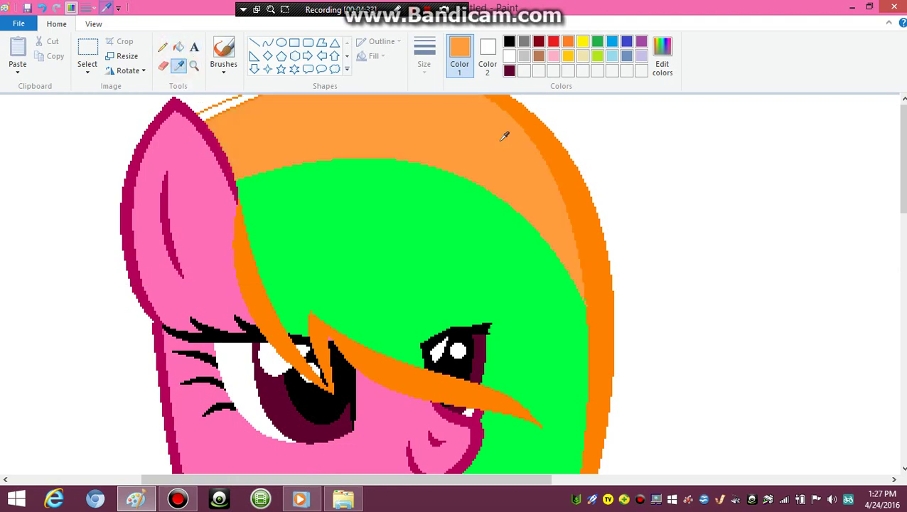
click(543, 132)
click(212, 106)
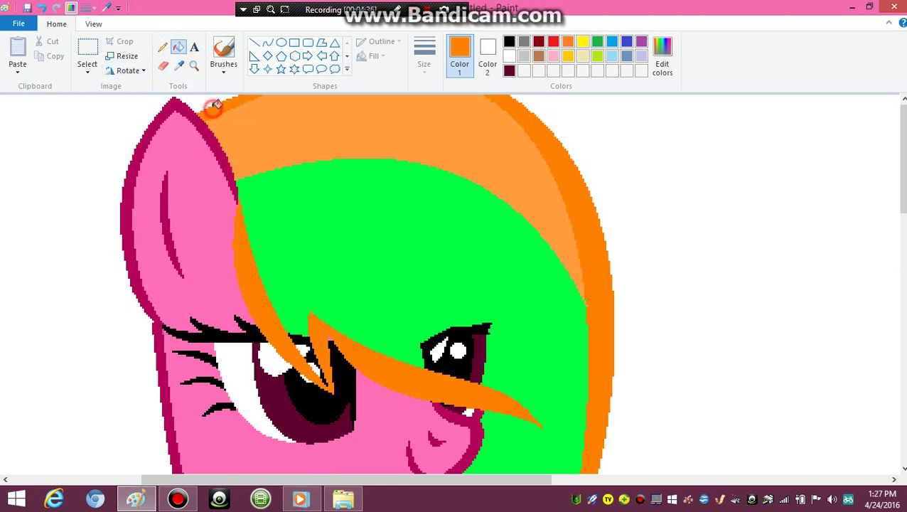
Step: Sample the far eye's black, outline a pointed lash at its upper outer corner with the Curve tool, and fill it black
drag(903, 162, 903, 193)
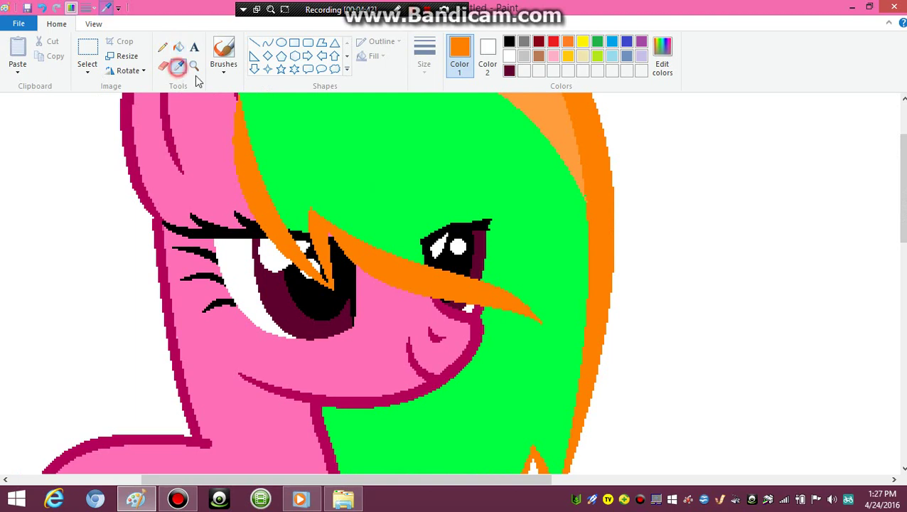
click(445, 258)
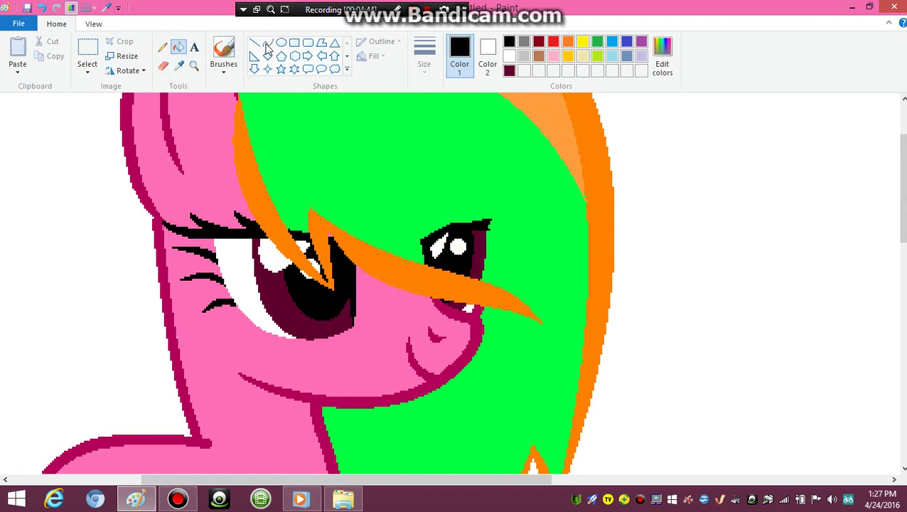
click(267, 43)
mouse_move(490, 225)
mouse_down()
mouse_move(523, 222)
mouse_move(502, 226)
mouse_move(485, 217)
mouse_move(493, 212)
mouse_up()
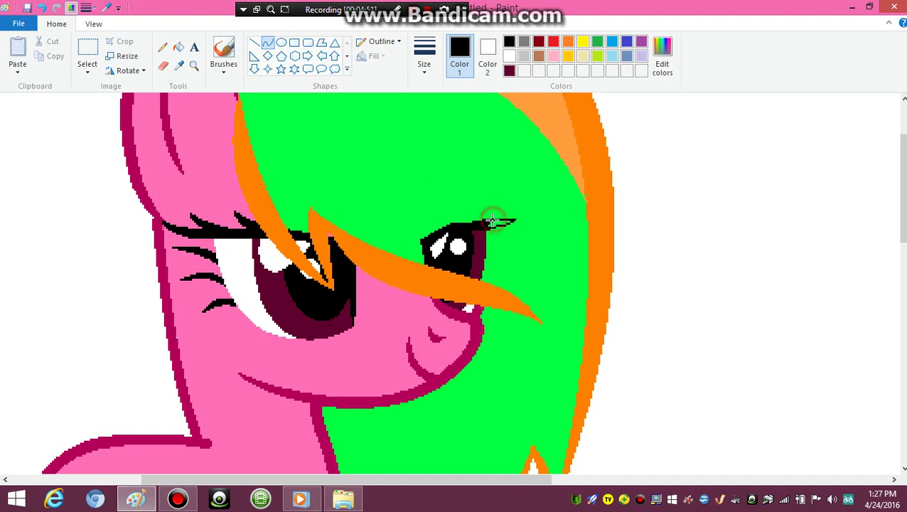
click(178, 47)
click(498, 223)
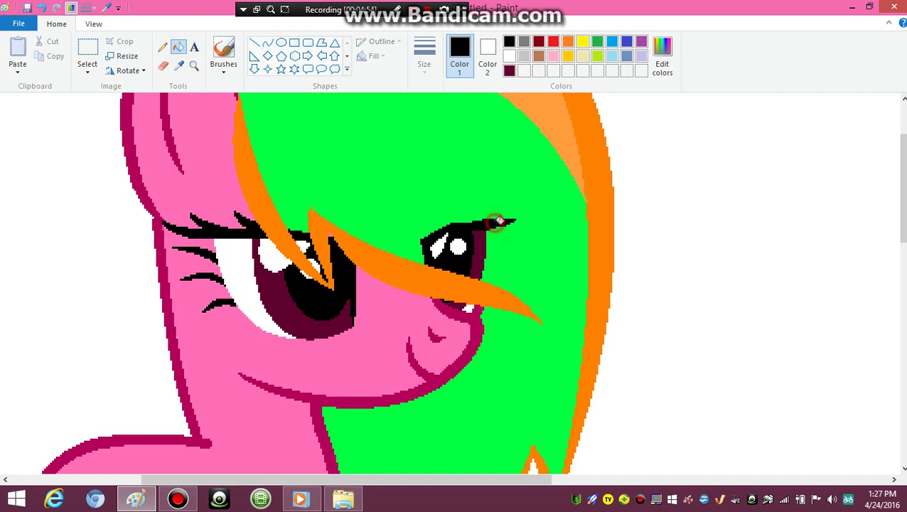
Step: Pencil a second, upward-pointing black lash on the far eye's upper lid and fill it black
click(162, 47)
drag(462, 224, 482, 200)
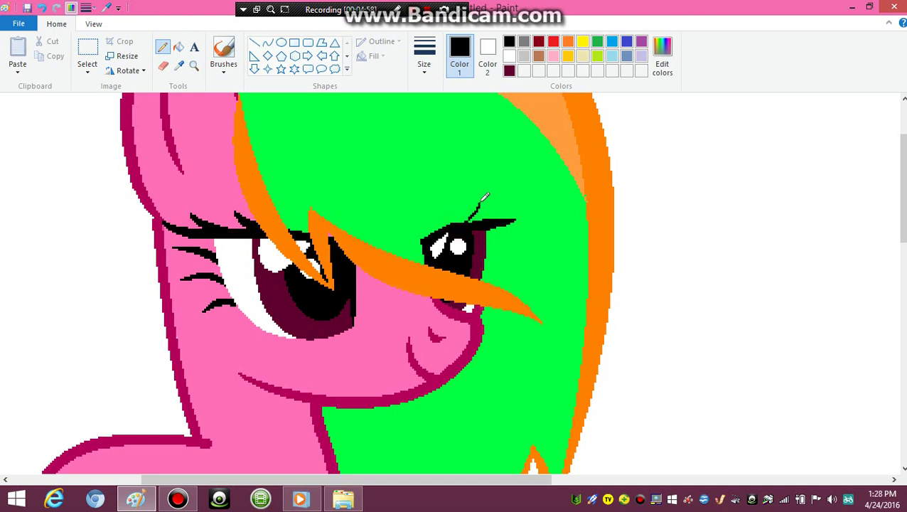
click(178, 47)
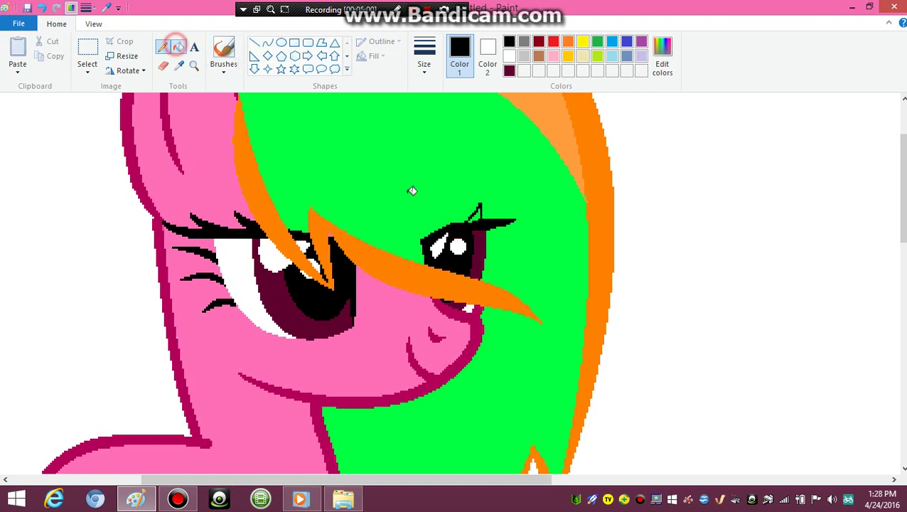
click(476, 215)
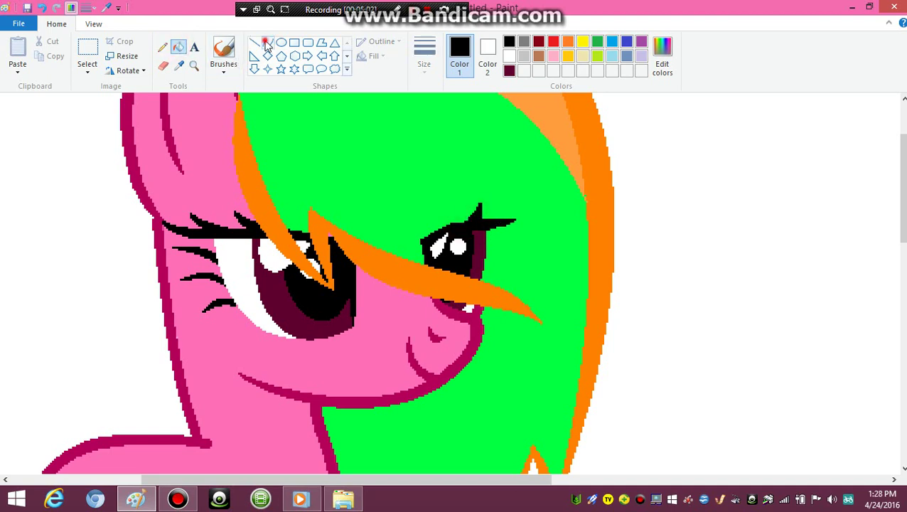
Step: Outline a third black upper lash on the far eye with the Curve tool, beside the upward-pointing lash
click(267, 42)
mouse_move(453, 224)
mouse_down()
mouse_move(461, 205)
mouse_move(464, 226)
mouse_move(463, 206)
mouse_up()
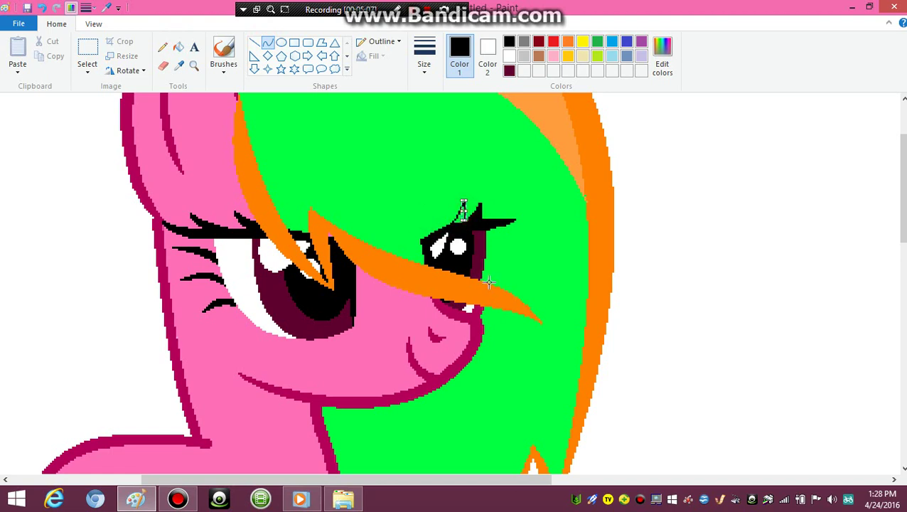
click(486, 275)
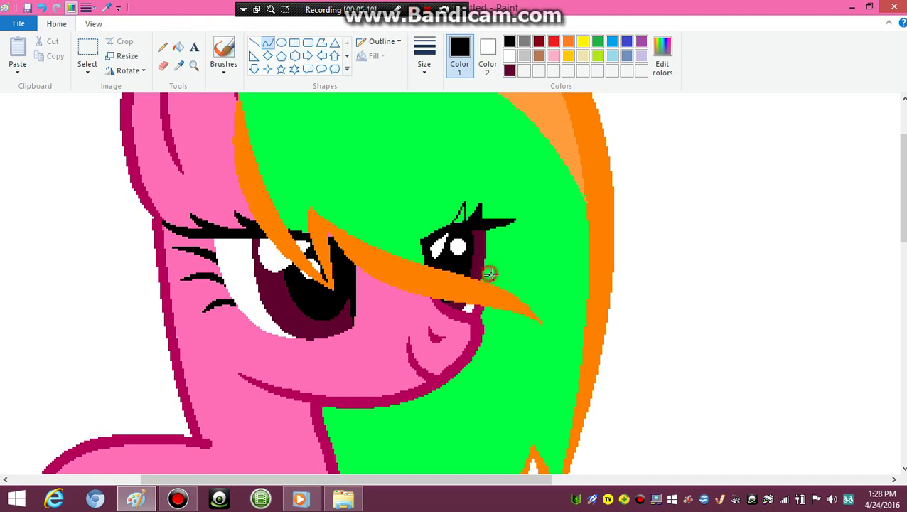
drag(490, 275, 488, 264)
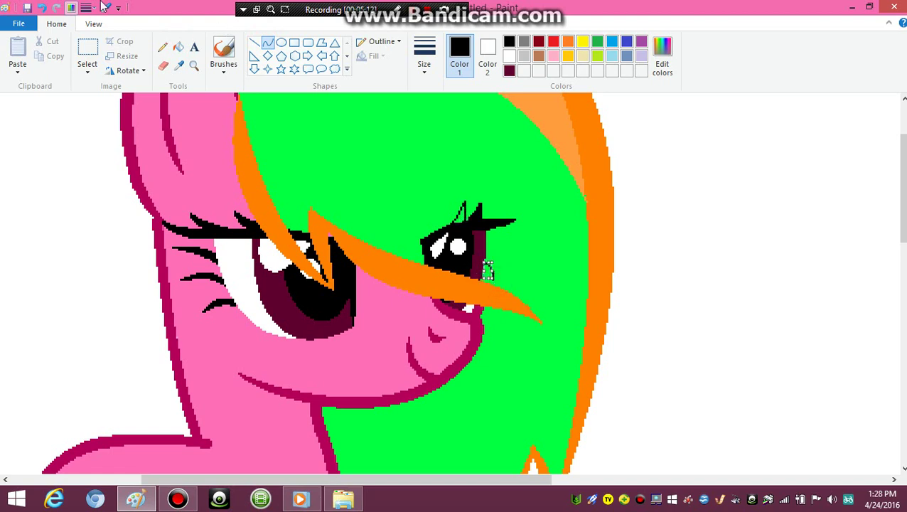
click(42, 9)
Step: Fill the third upper lash with black and pencil a small solid black lower lash on the far eye's outer edge above the fringe
click(178, 47)
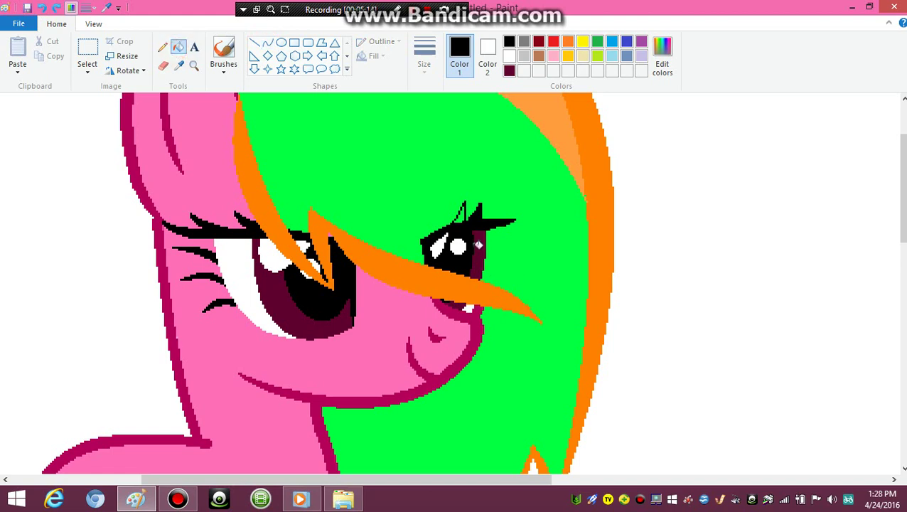
click(267, 43)
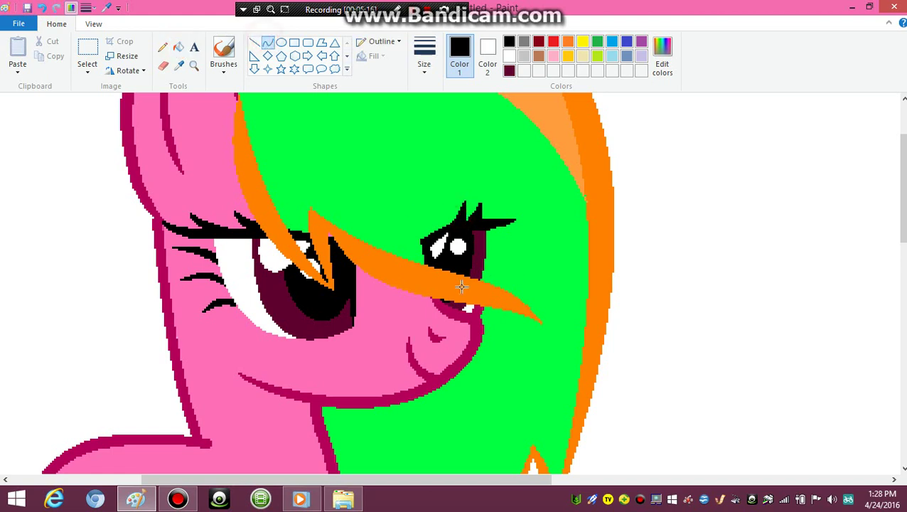
click(162, 47)
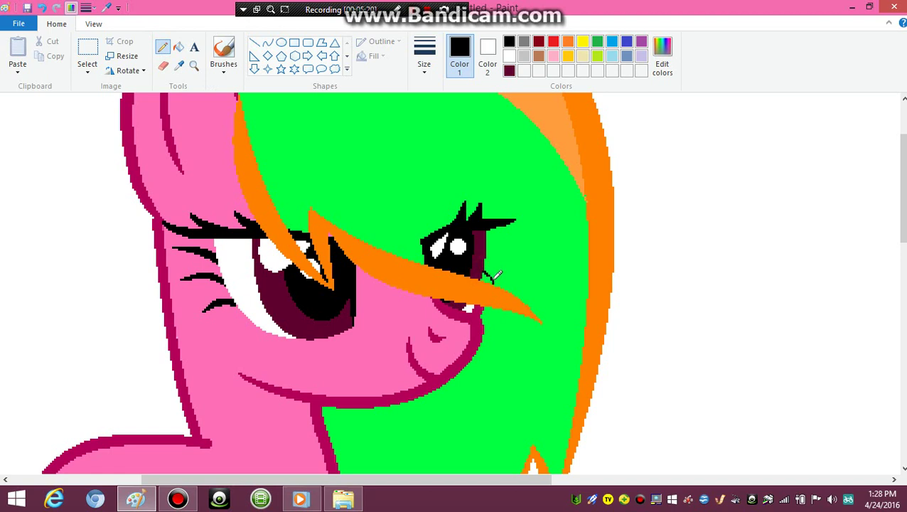
click(178, 47)
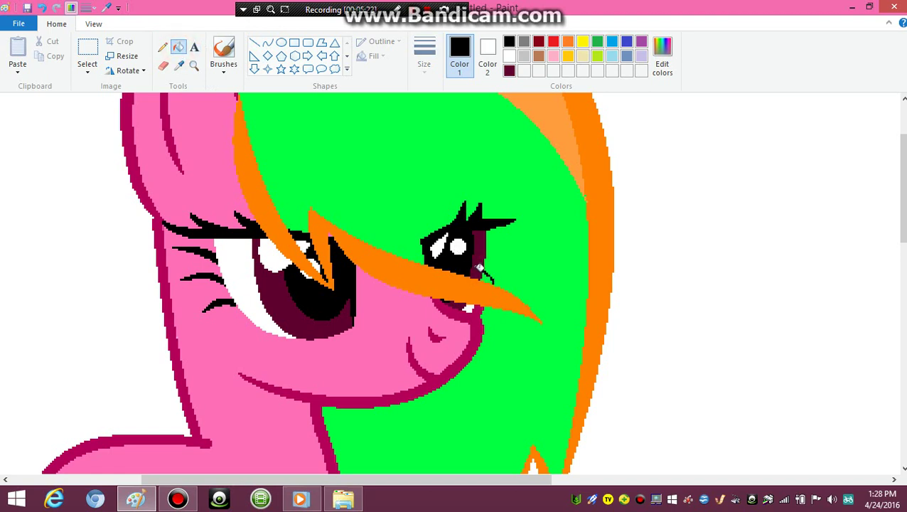
click(163, 47)
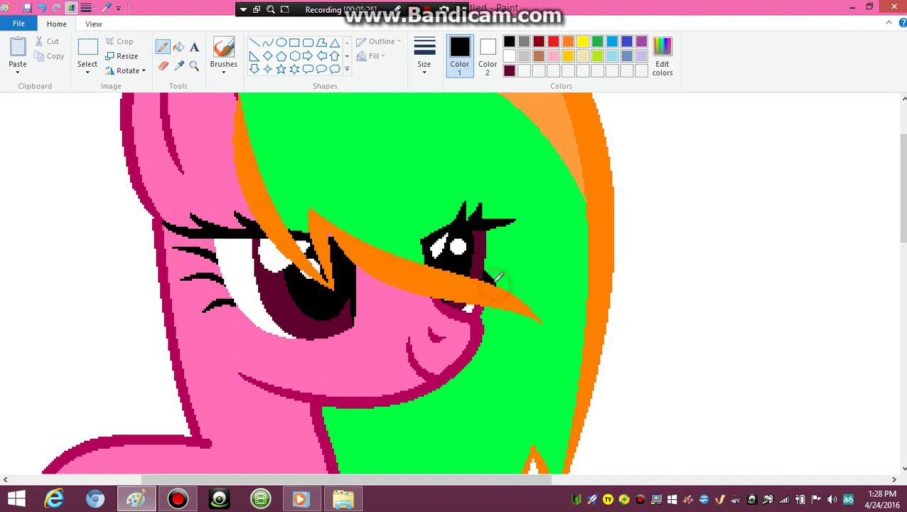
Step: Sample the hair's green as Color 1 and the far eye's black as Color 2
click(193, 64)
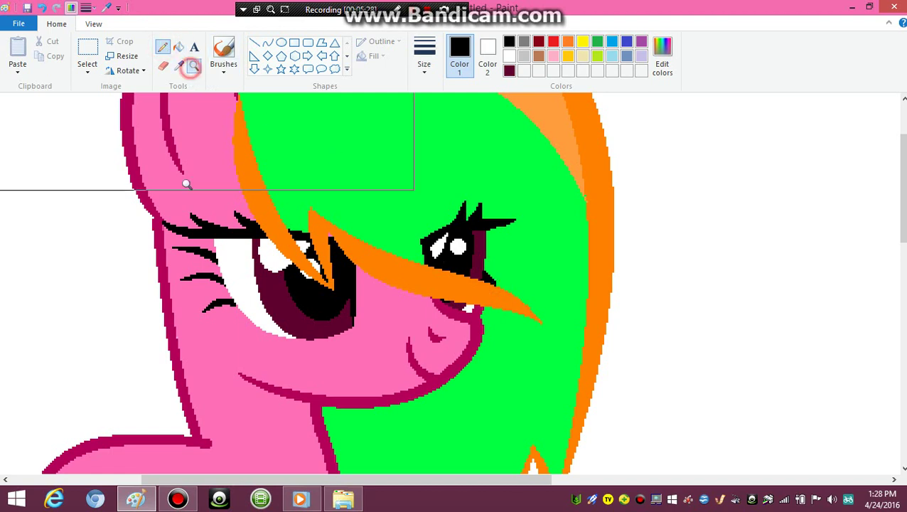
right_click(188, 182)
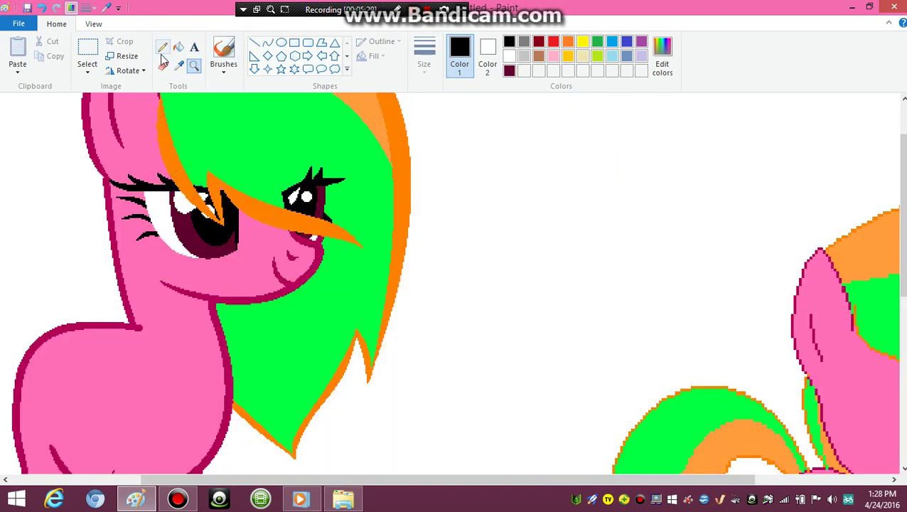
click(239, 172)
click(178, 66)
click(273, 127)
click(178, 65)
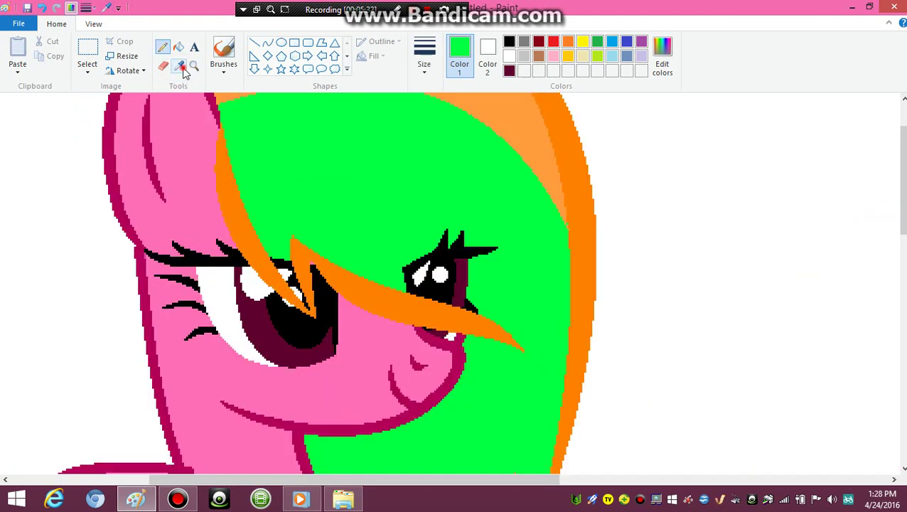
right_click(436, 300)
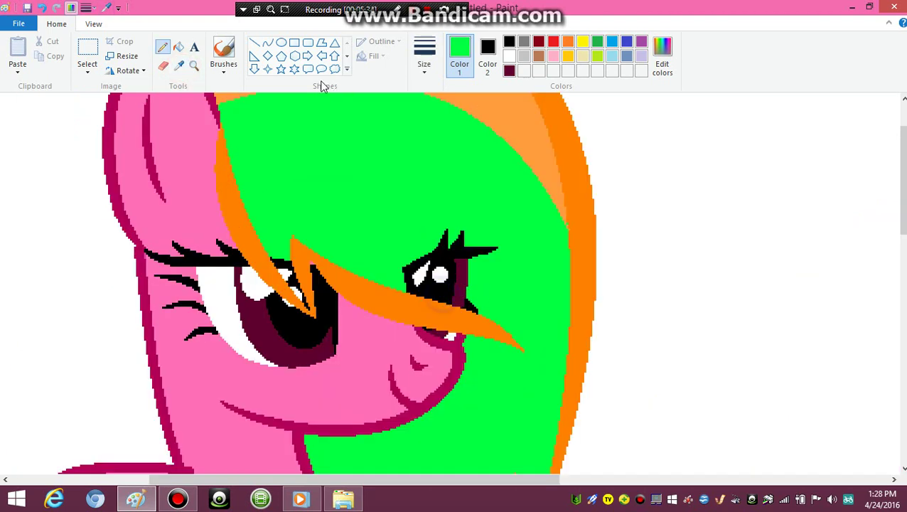
Step: Paint a large round green brush dab on the blank canvas beside the pony's hair
click(226, 71)
click(225, 119)
click(810, 251)
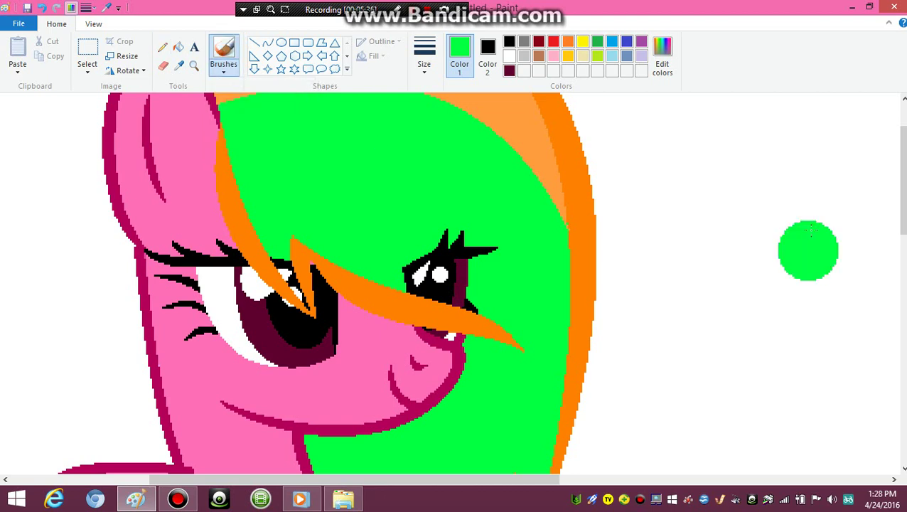
Step: Brush black over the green test dab beside the hair and sample the blended dark green as Color 1
mouse_move(812, 242)
mouse_down()
mouse_move(816, 197)
mouse_move(803, 314)
mouse_move(747, 167)
mouse_up()
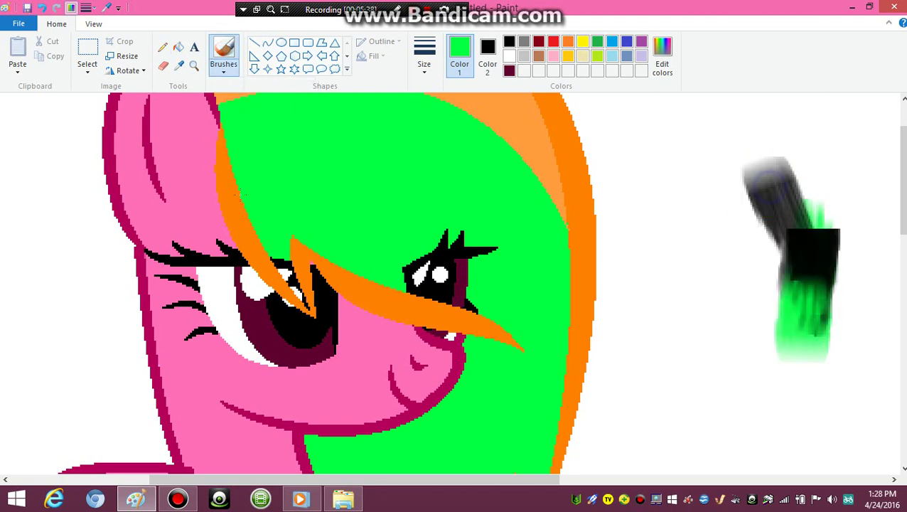
click(178, 65)
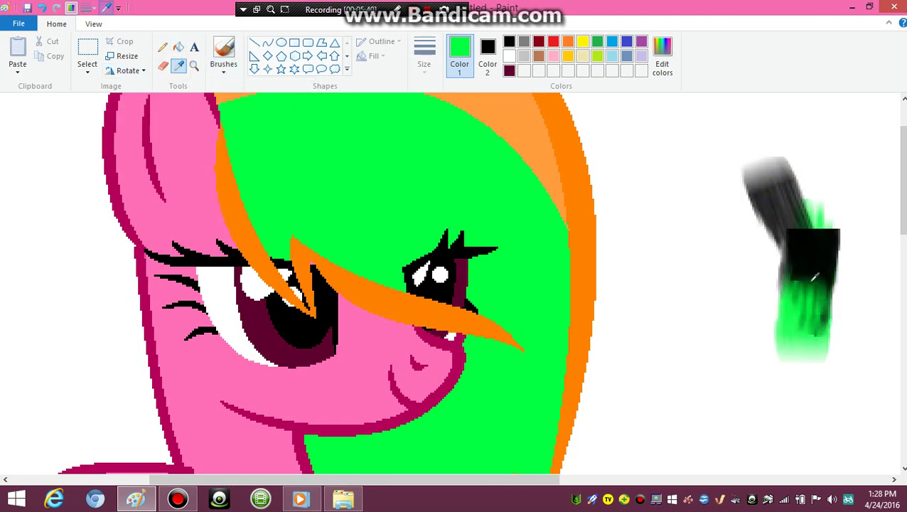
click(810, 277)
click(456, 114)
Step: Undo the black and green test strokes on the blank canvas
click(41, 7)
click(41, 7)
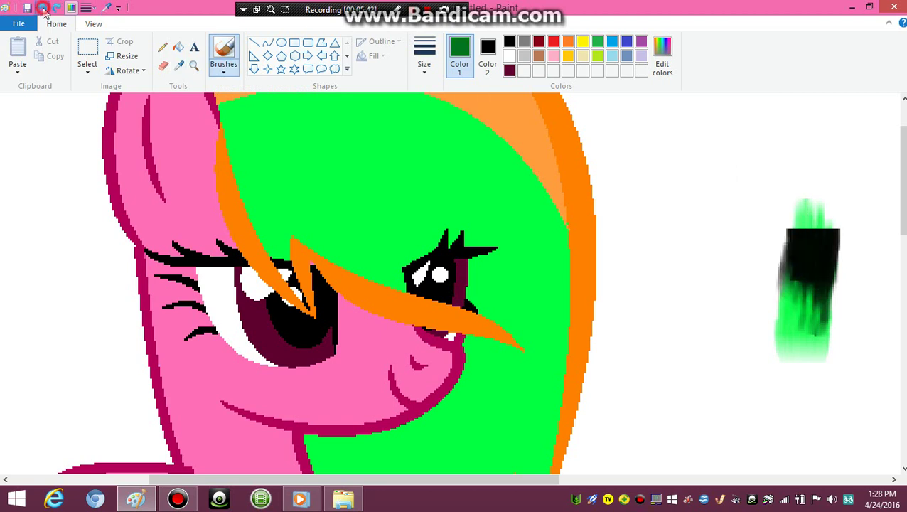
click(41, 7)
click(41, 7)
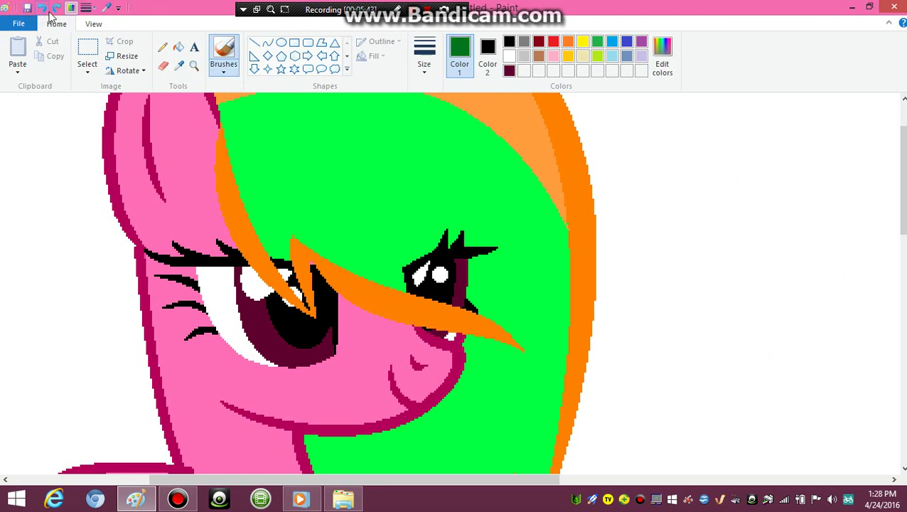
Step: Fill the near eye's black parts seen through the fringe and the far eye's black areas and lashes with dark green
click(178, 47)
click(288, 273)
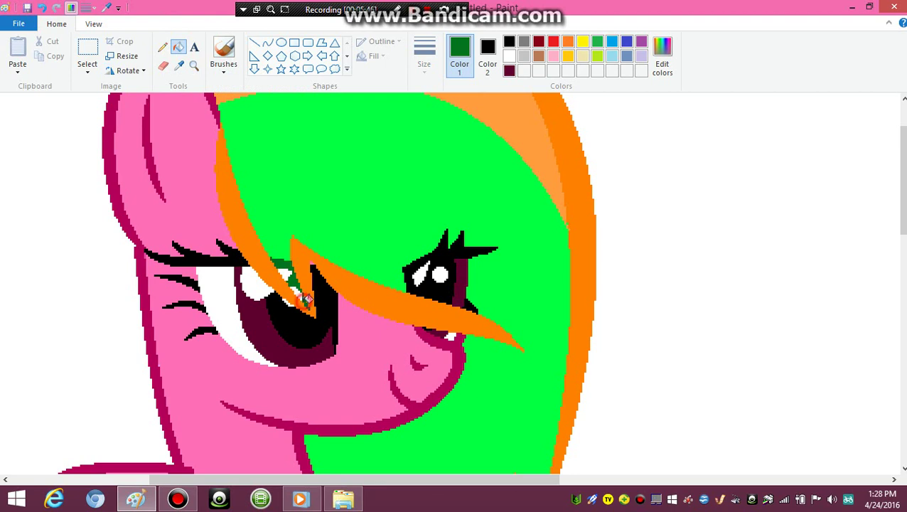
click(440, 255)
click(468, 298)
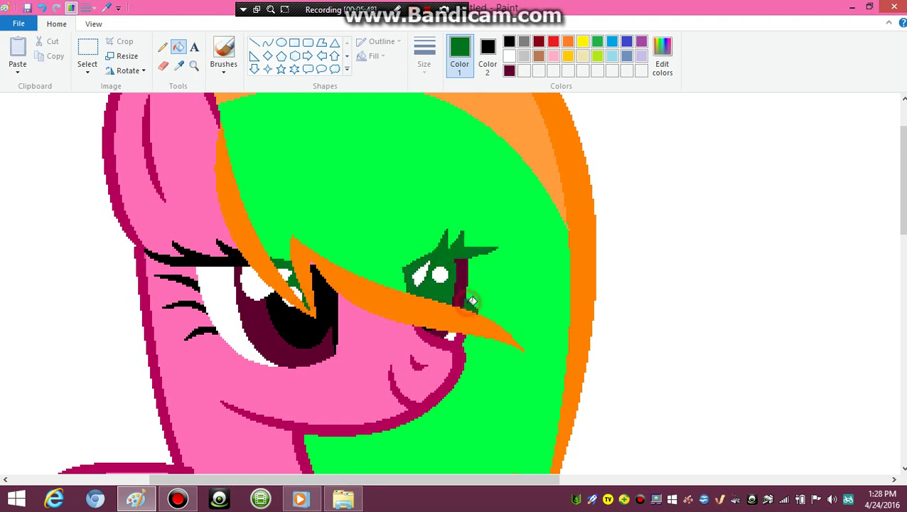
Step: Sample the hair's bright green as Color 1 and set Color 2 to white
click(180, 65)
click(322, 147)
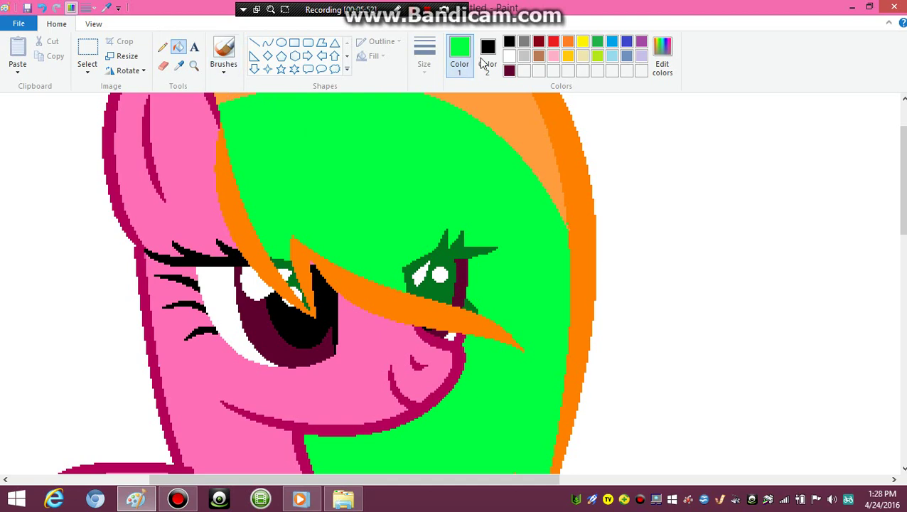
click(487, 57)
click(510, 56)
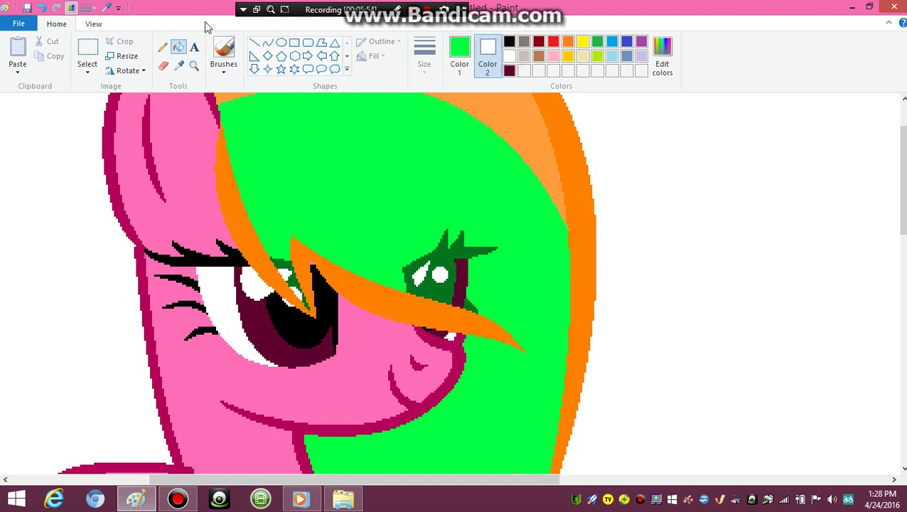
Step: Blend green and white brush strokes on the blank canvas and sample the light green mix as Color 1
click(224, 54)
mouse_move(812, 227)
mouse_down()
mouse_move(753, 349)
mouse_move(786, 206)
mouse_up()
click(164, 65)
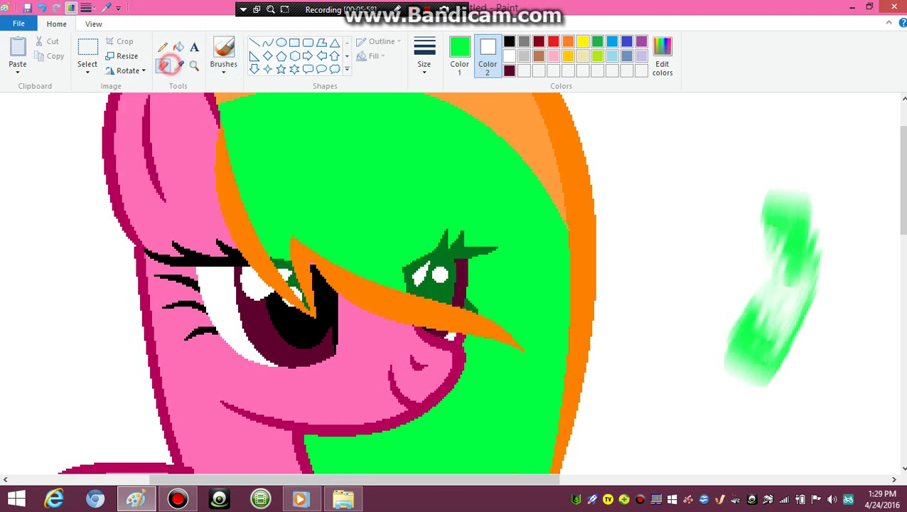
click(179, 65)
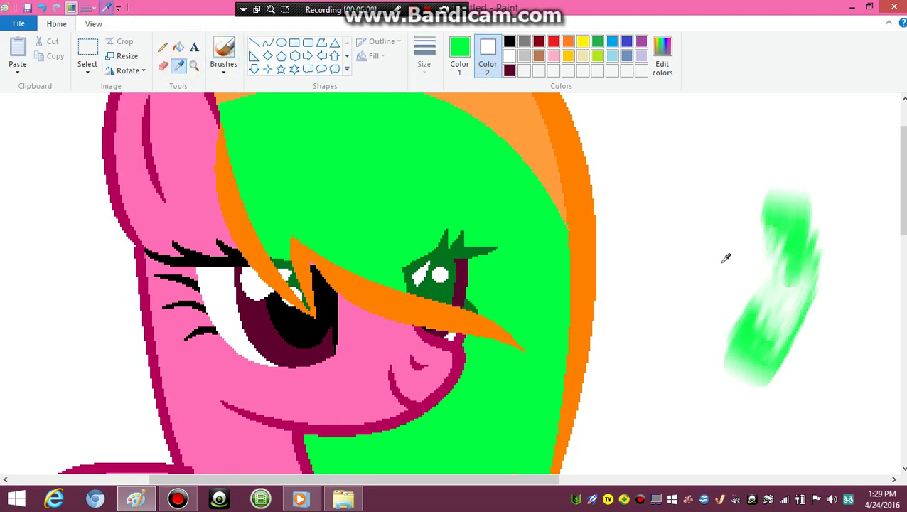
click(788, 250)
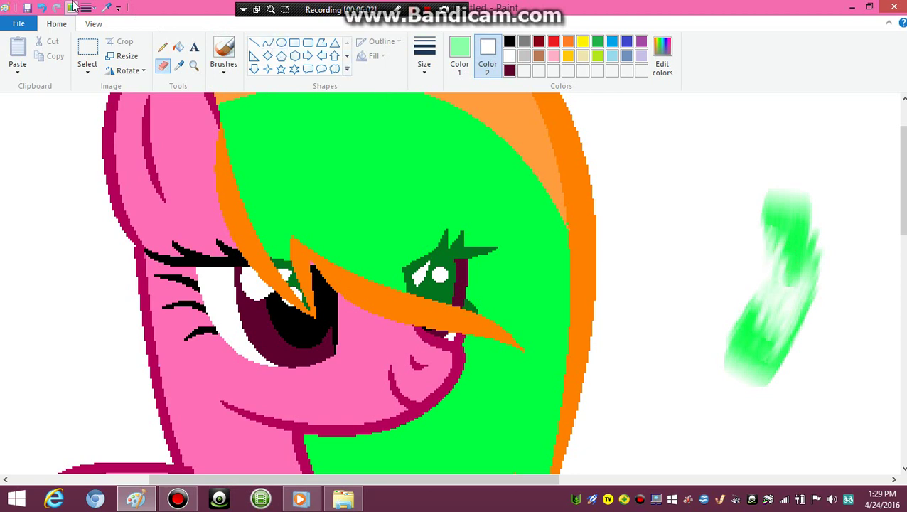
Step: Undo the green and white test strokes, and fill the hair-covered white parts of both eyes with light green
click(46, 10)
click(47, 10)
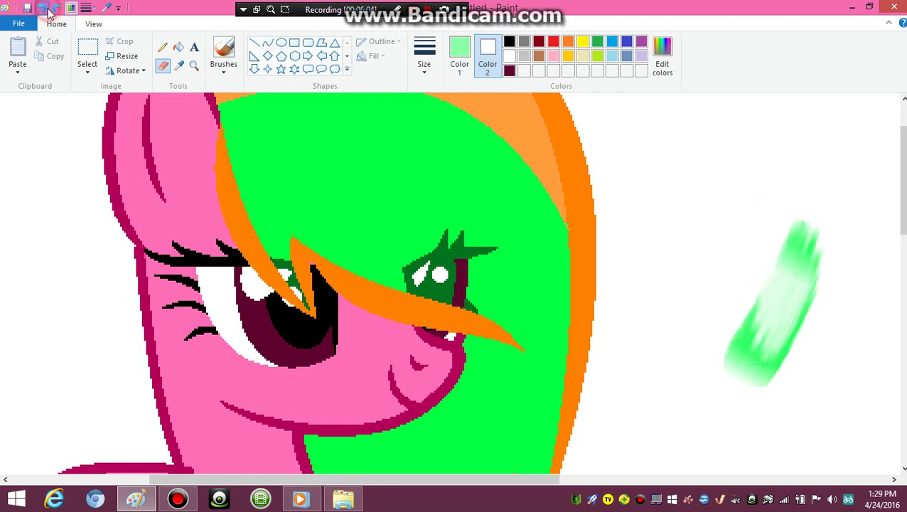
click(47, 10)
click(49, 10)
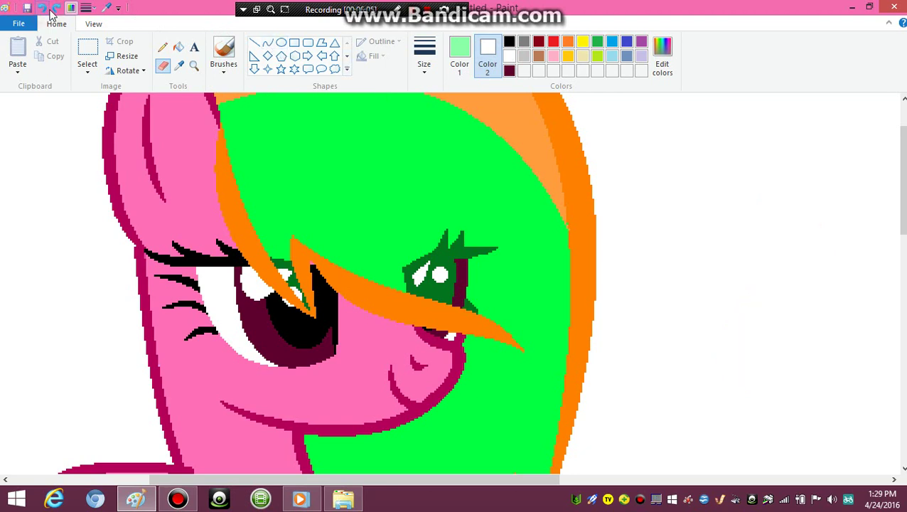
click(178, 47)
click(286, 273)
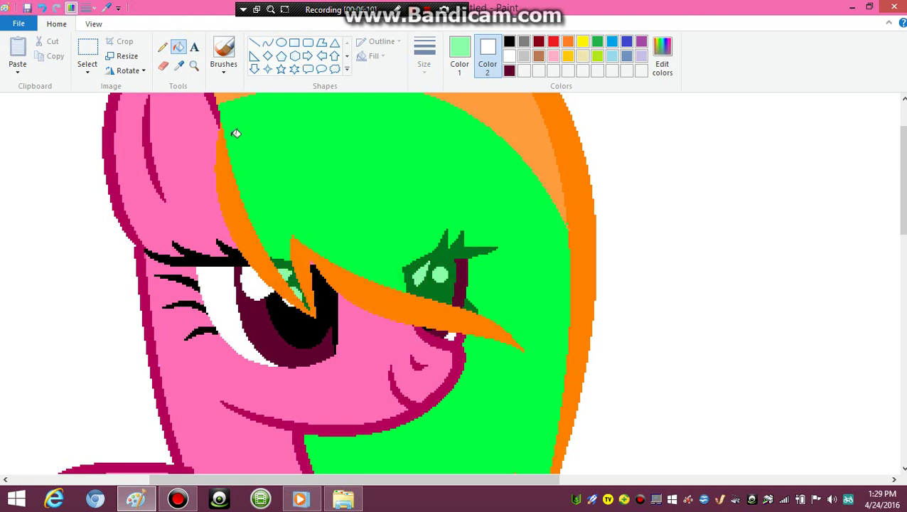
Step: Sample the far eye's maroon as Color 1 and the hair's green as Color 2
click(179, 65)
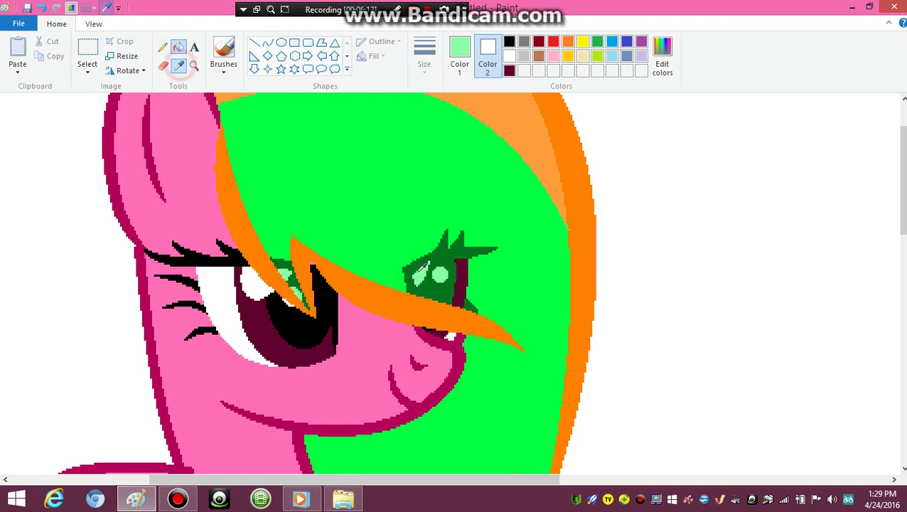
click(464, 269)
click(179, 65)
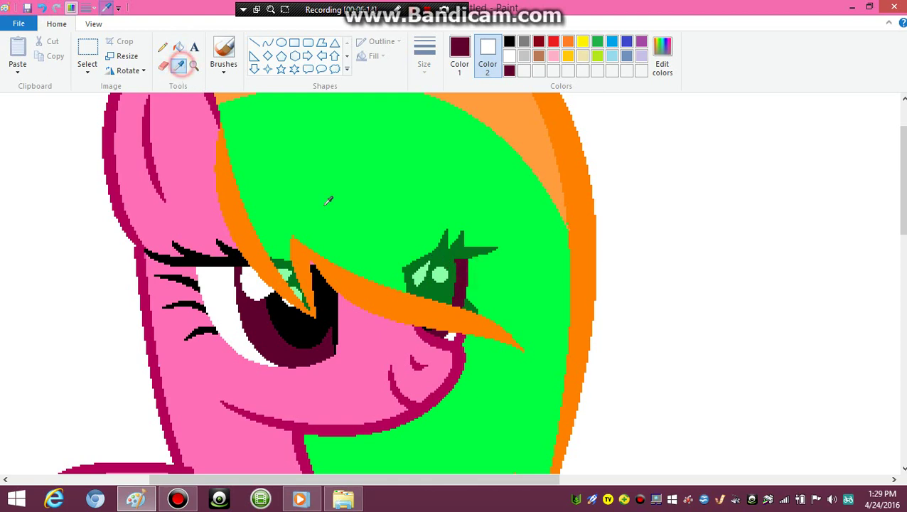
right_click(331, 199)
Step: Blend maroon and green brush strokes on the blank canvas and sample the muted dark green mix as Color 1
click(224, 54)
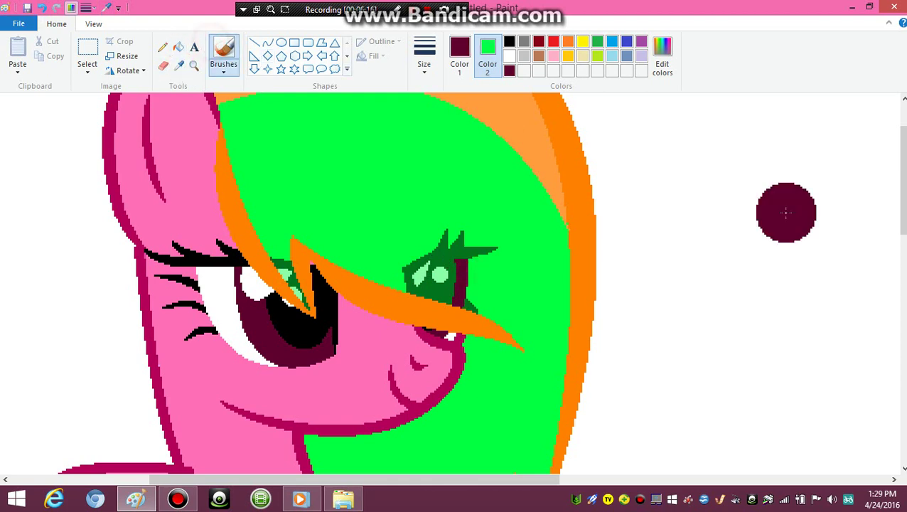
drag(783, 210, 733, 344)
right_click(775, 257)
mouse_move(775, 257)
mouse_down()
mouse_move(740, 373)
mouse_move(757, 263)
mouse_move(749, 274)
mouse_move(745, 365)
mouse_up()
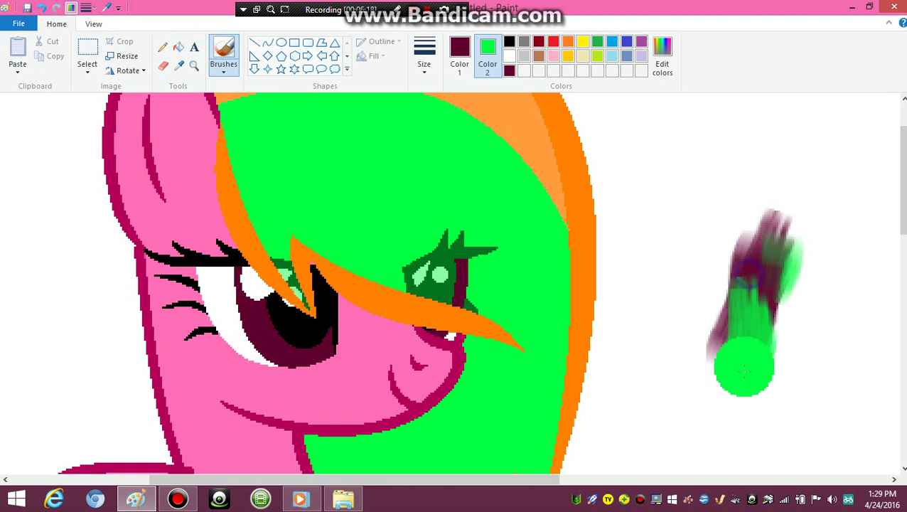
click(179, 65)
click(764, 295)
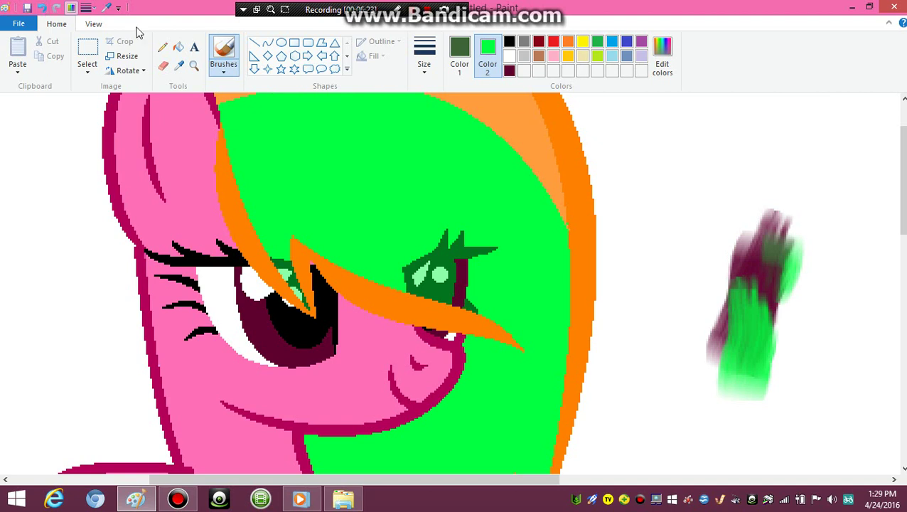
Step: Undo the maroon and green test strokes and fill the far eye's maroon strip above the fringe with the muted dark green
click(179, 46)
click(466, 282)
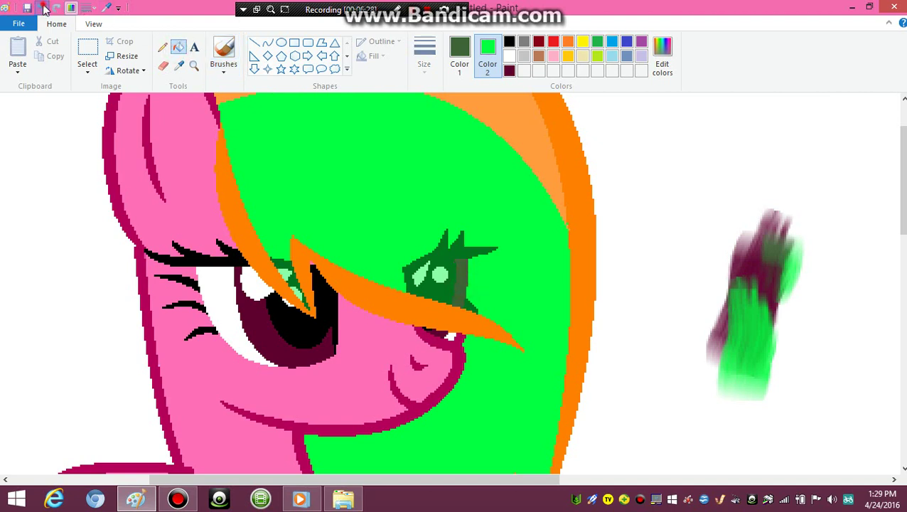
click(44, 8)
click(44, 8)
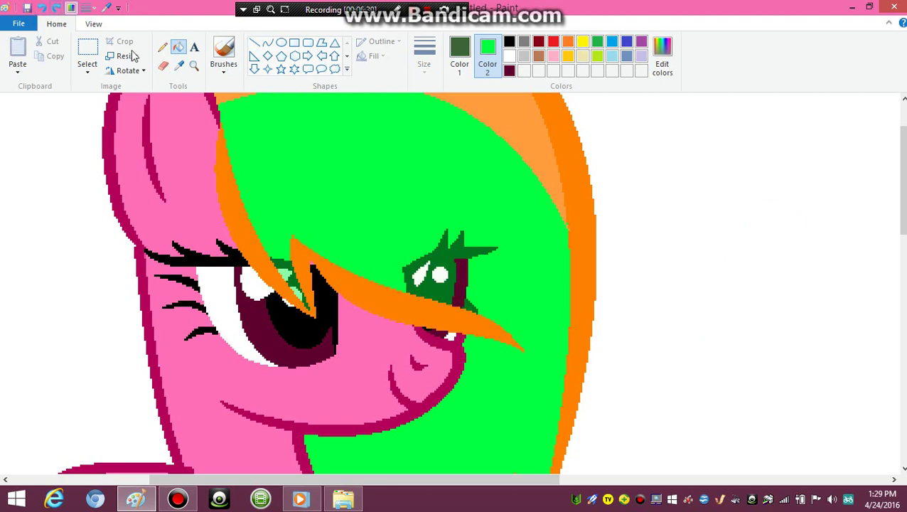
click(467, 286)
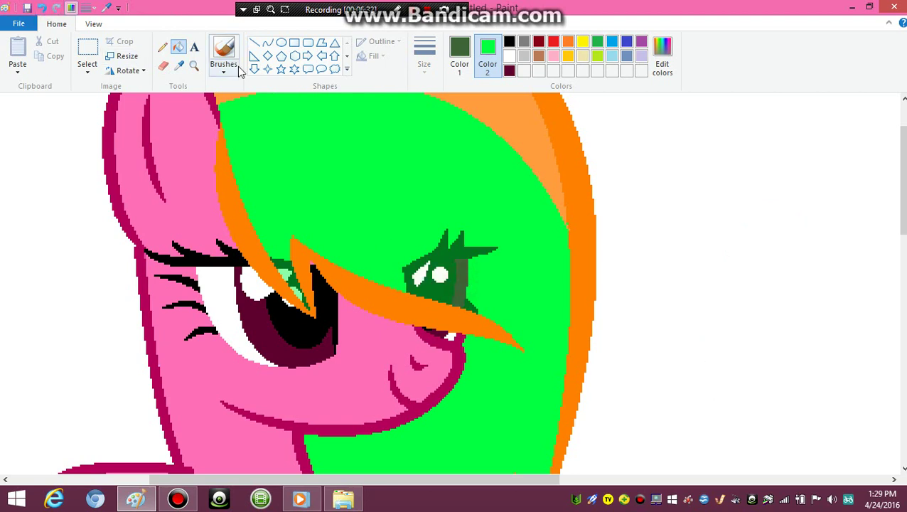
Step: Set Color 2 to white and sample the fringe's orange as Color 1
click(509, 56)
click(459, 55)
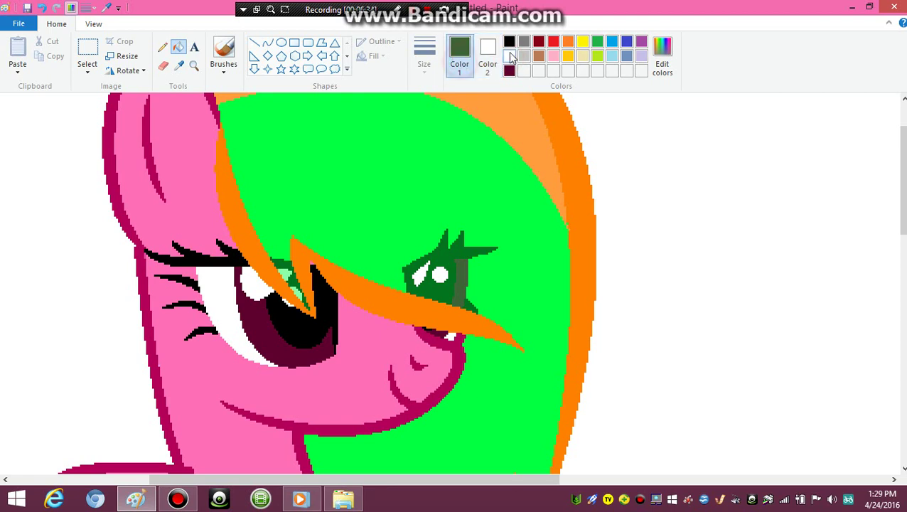
click(509, 57)
click(179, 65)
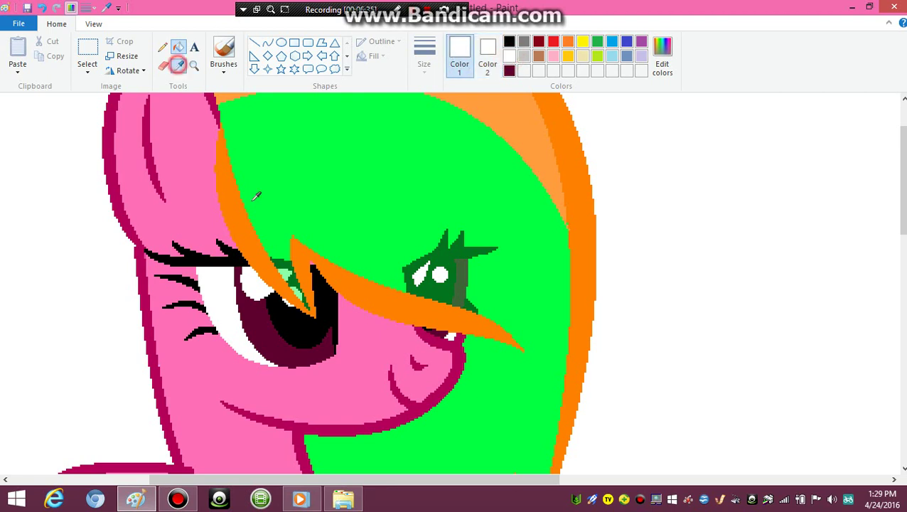
click(250, 244)
Step: Try to outline an orange hair strand behind the neck with the Curve tool, starting at the ear's base
scroll(298, 284, down, 3)
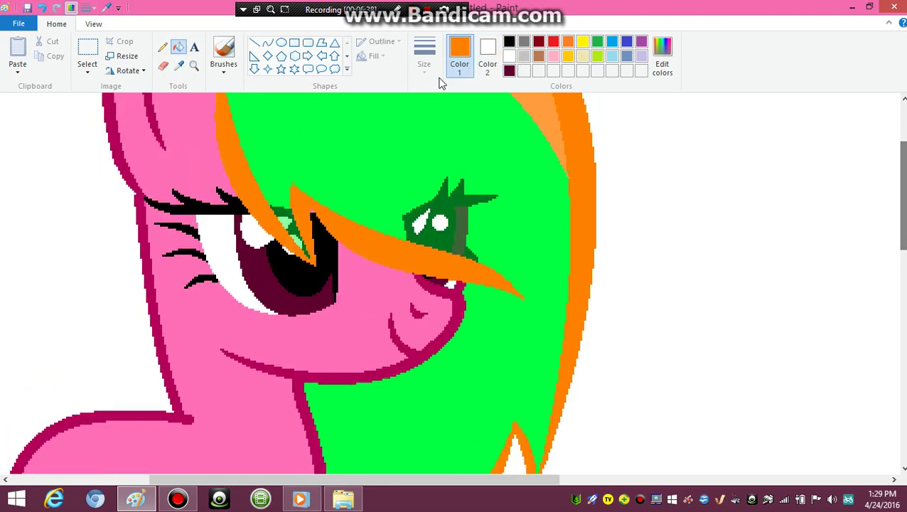
click(268, 42)
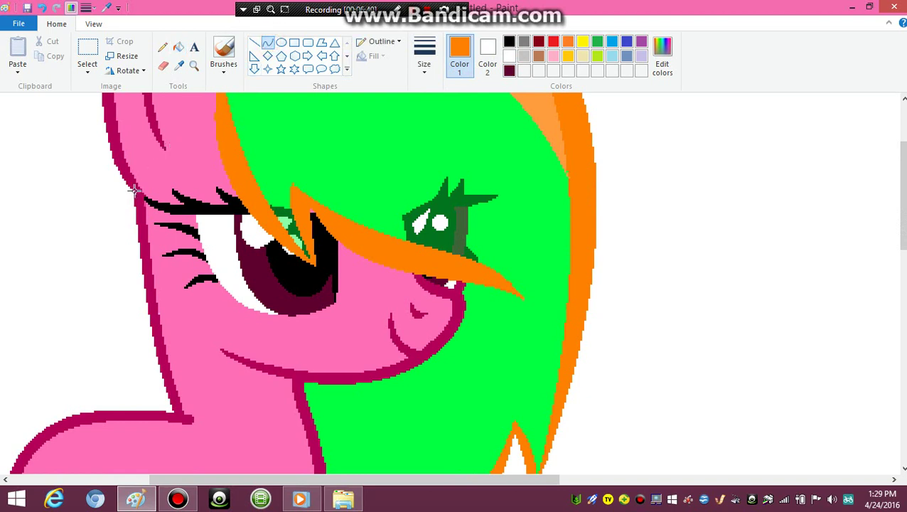
drag(135, 190, 157, 411)
click(98, 169)
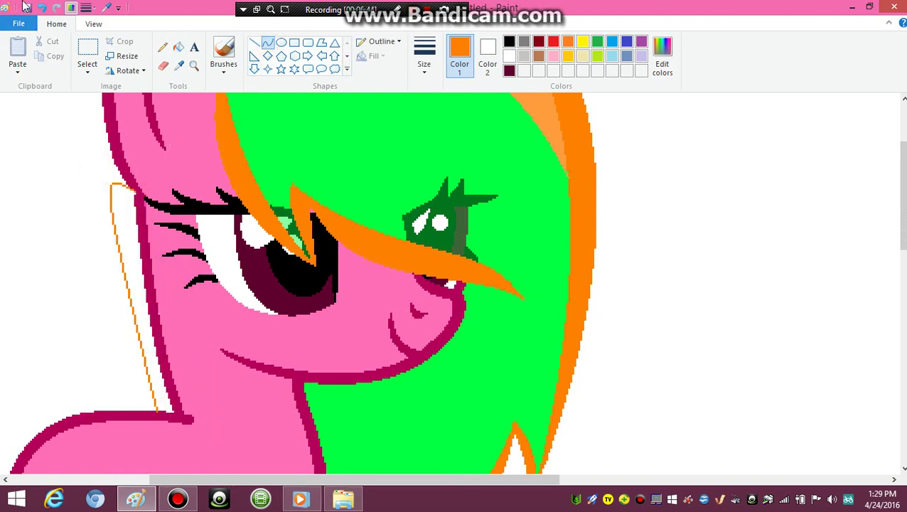
key(ctrl+z)
Step: Outline a hair strand behind the neck with two orange curves running from the ear's back edge to the neck's base
drag(105, 133, 170, 411)
click(43, 169)
drag(43, 168, 105, 400)
click(249, 376)
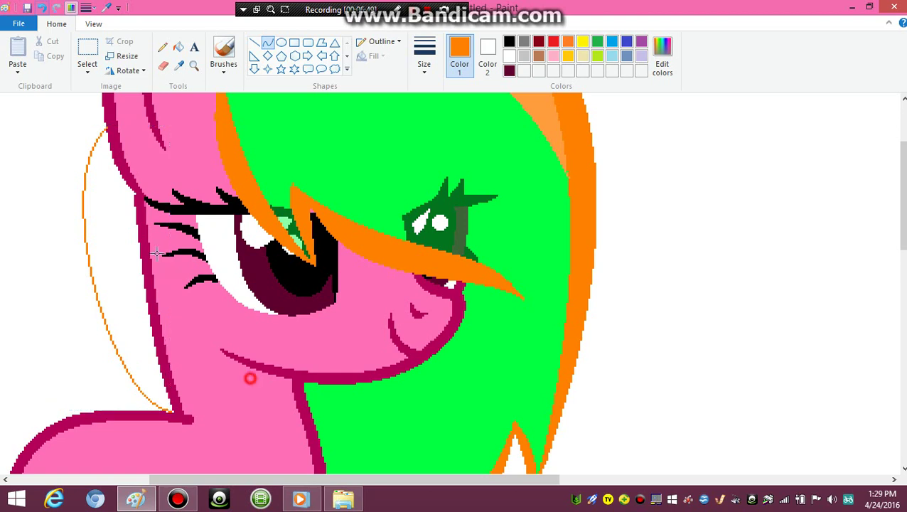
mouse_move(104, 139)
mouse_down()
mouse_move(122, 296)
mouse_move(155, 390)
mouse_move(143, 299)
mouse_move(100, 244)
mouse_up()
click(110, 330)
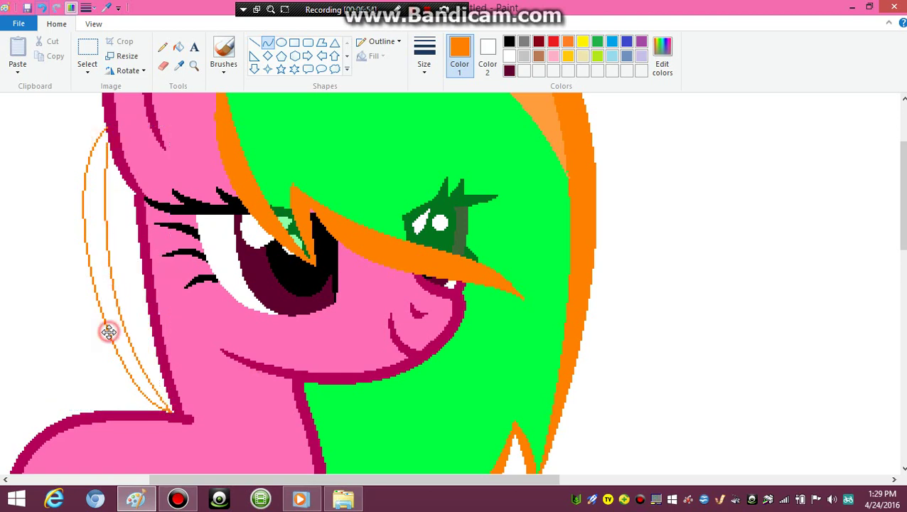
Step: Fill the strand behind the neck with orange and pencil its lower tip onto the neck outline
click(179, 48)
click(98, 162)
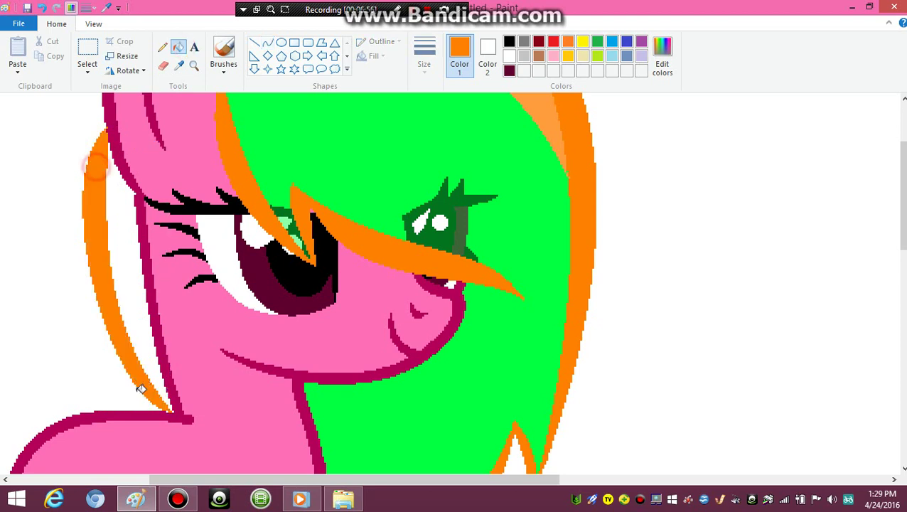
click(169, 408)
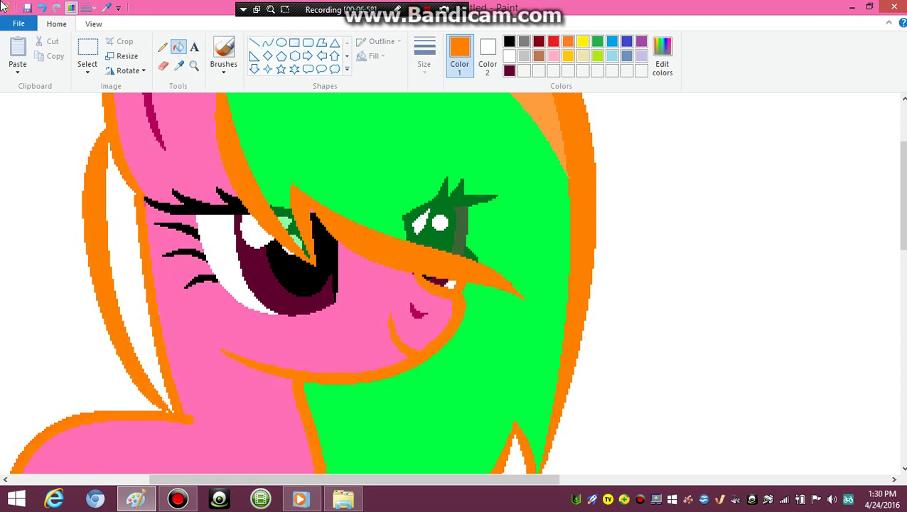
click(42, 7)
click(162, 47)
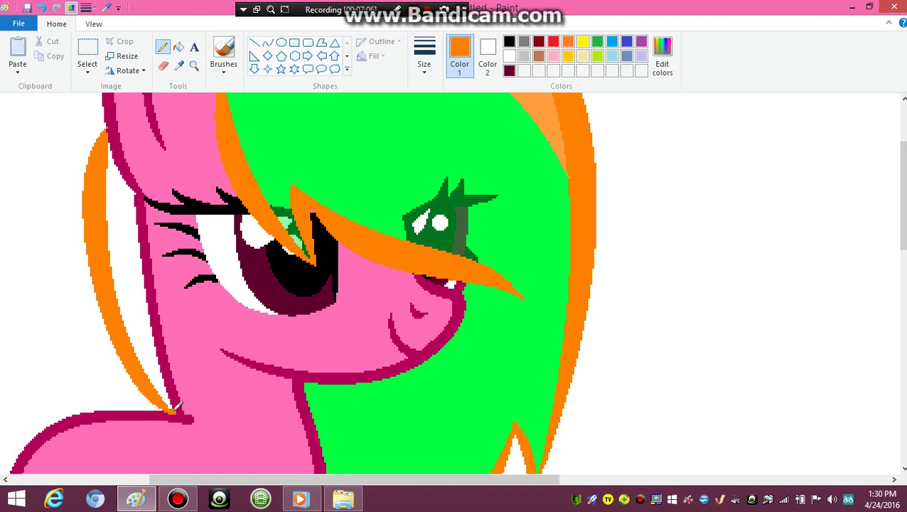
Step: Sample the hair's green and fill the gap between the orange strand and the neck with it
click(179, 66)
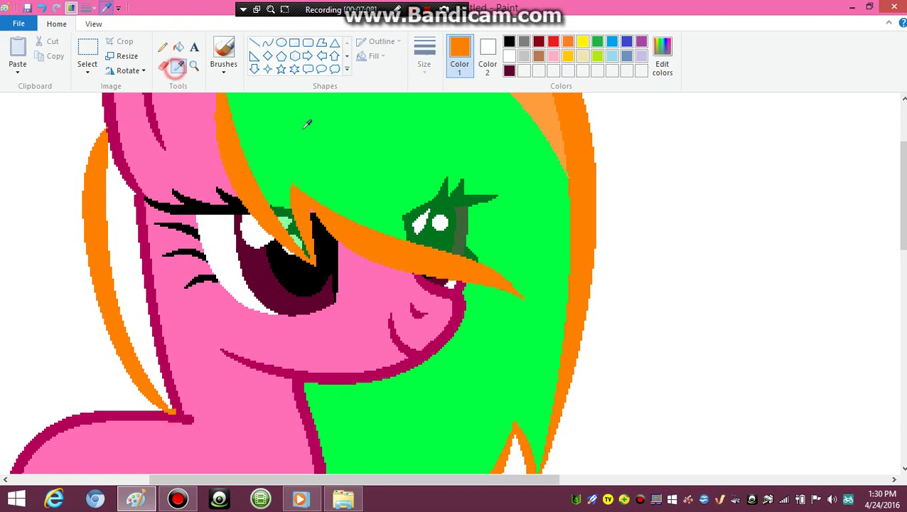
click(361, 138)
click(180, 48)
click(131, 243)
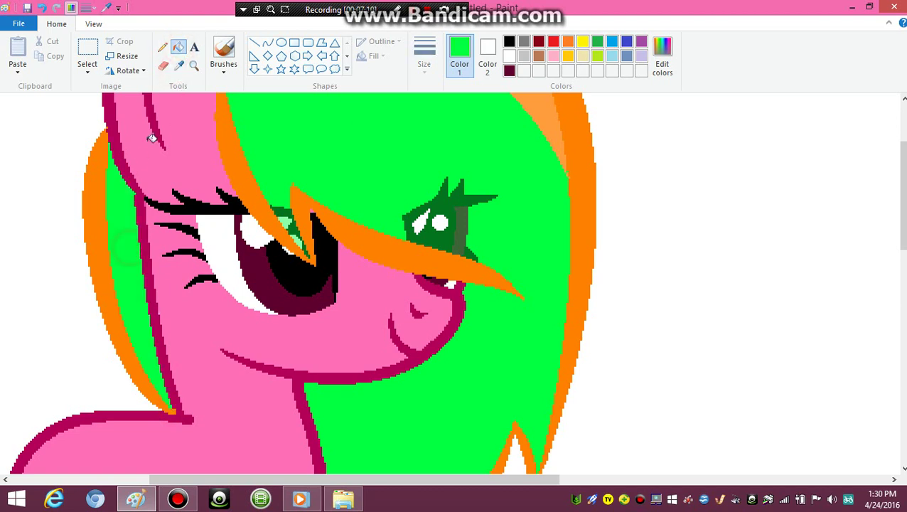
click(196, 67)
right_click(200, 243)
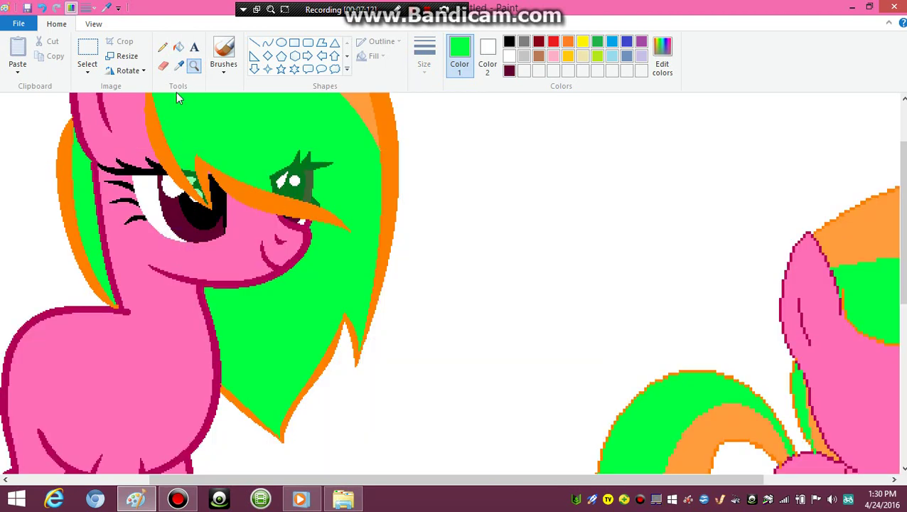
Step: Sample the light orange from the reference pony's hair and fill the gap between the orange strand and the neck with it
click(163, 66)
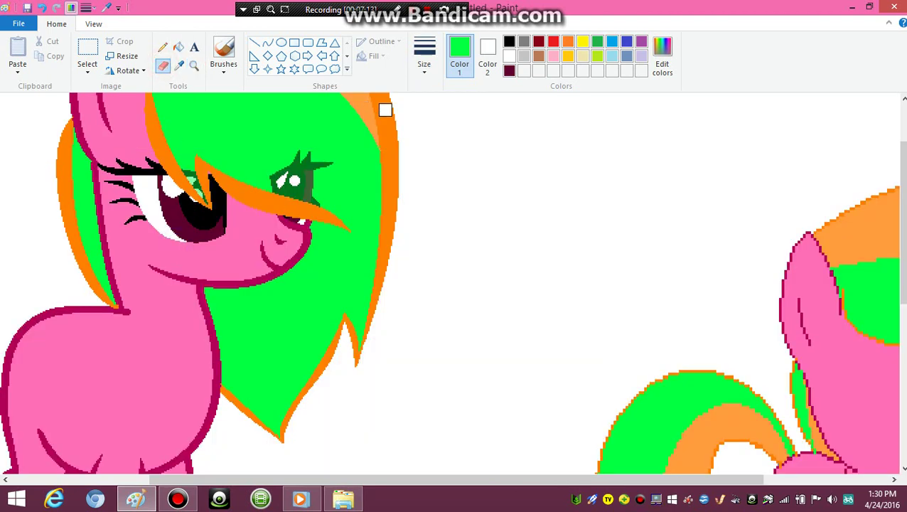
click(180, 65)
click(865, 234)
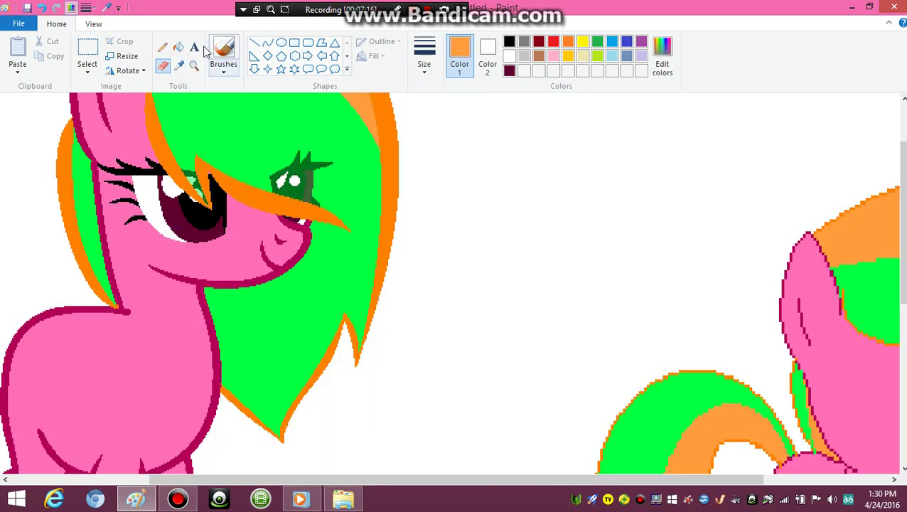
click(179, 47)
click(84, 190)
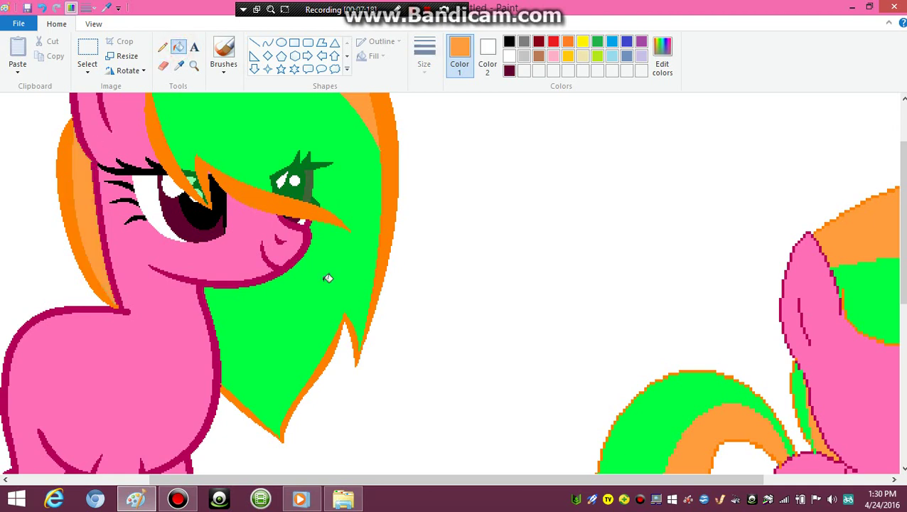
Step: Sample the pale green from the hair-tinted part of the near eye and fill the far eye's white highlights with it
click(179, 66)
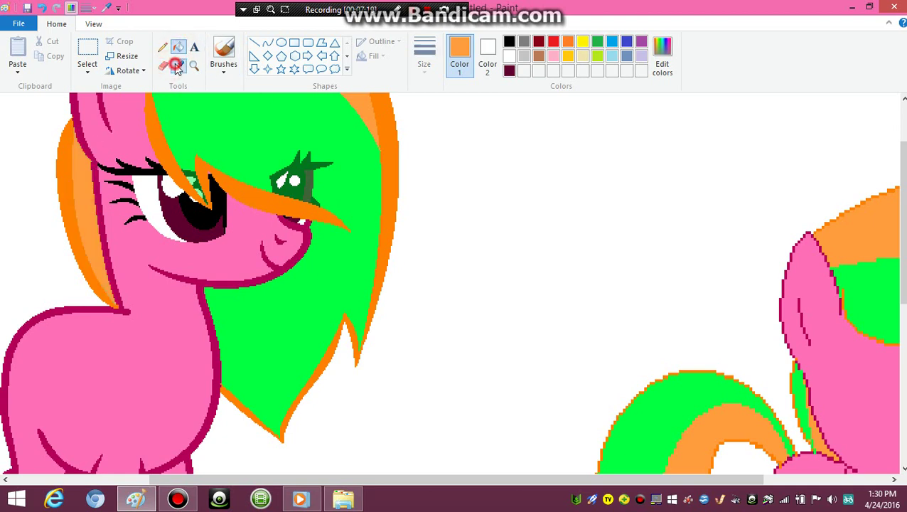
click(210, 178)
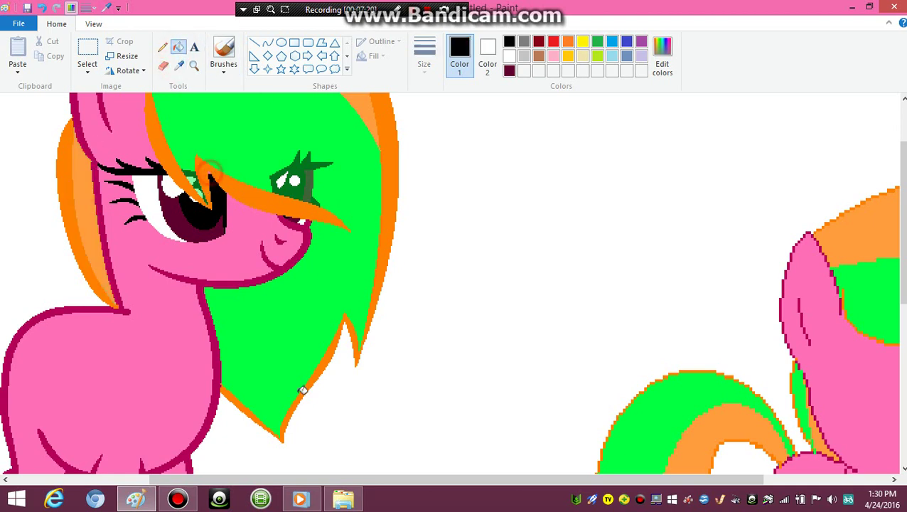
click(179, 66)
click(197, 178)
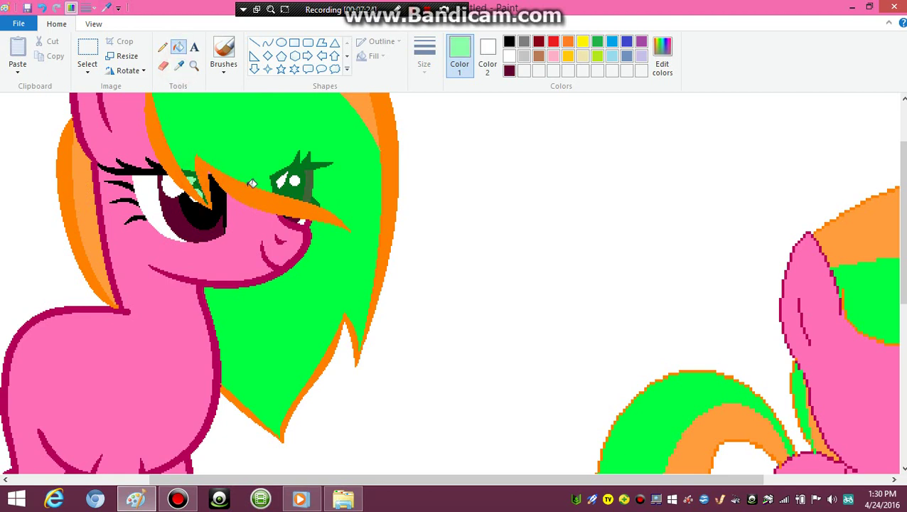
click(283, 180)
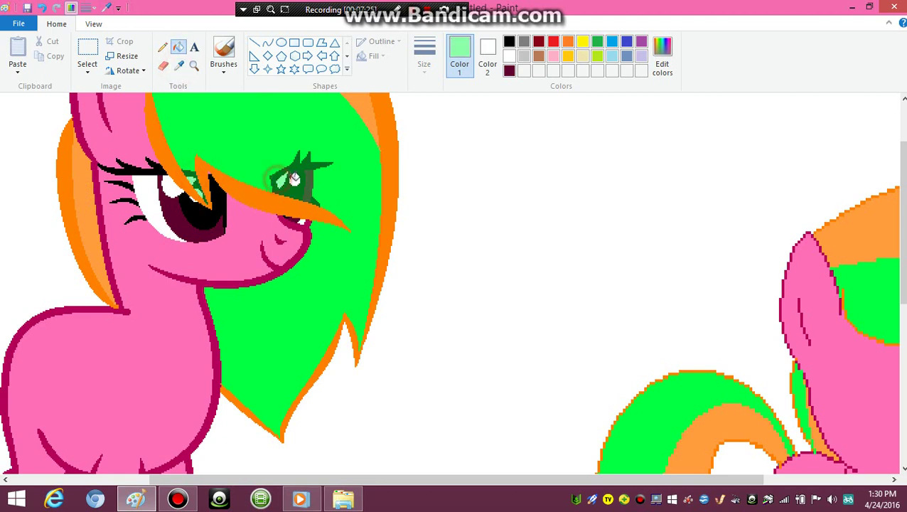
Step: Sample the darker orange of the strand behind the neck and select the Curve tool for drawing at the pony's rump
click(177, 67)
click(68, 153)
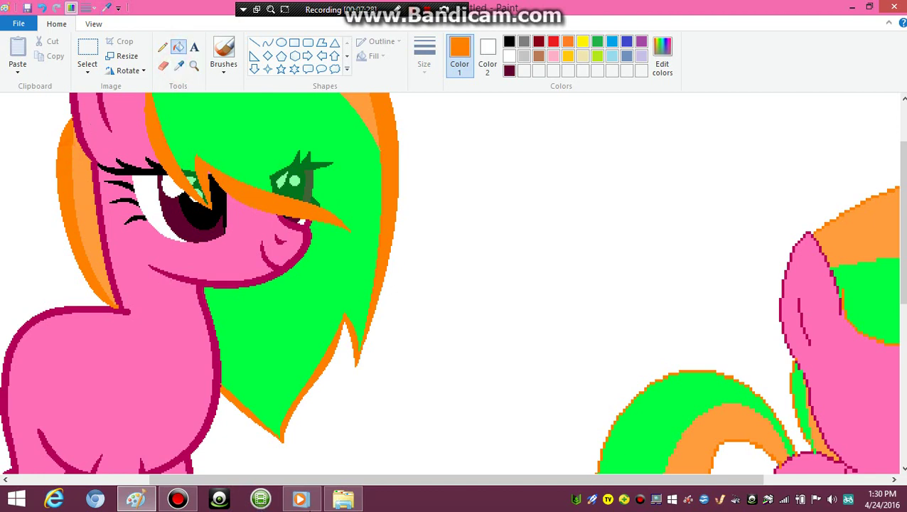
drag(324, 480, 179, 484)
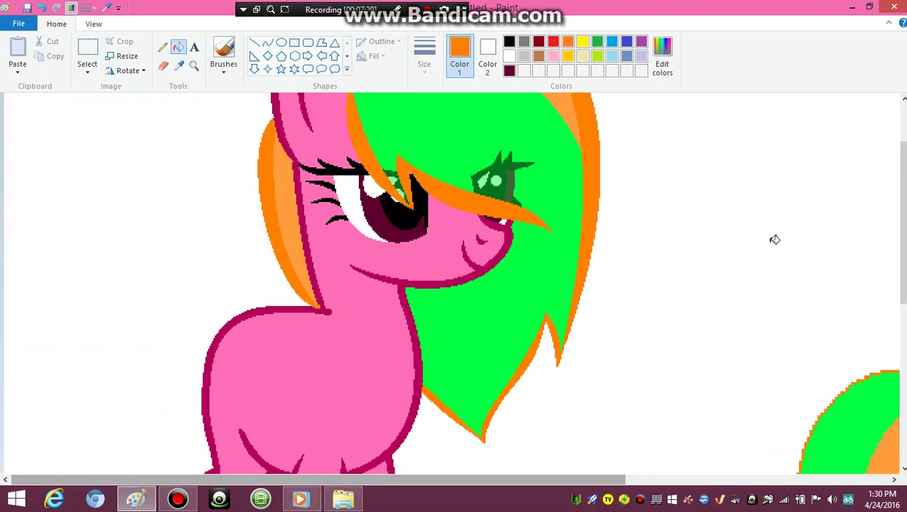
scroll(772, 239, down, 3)
click(268, 42)
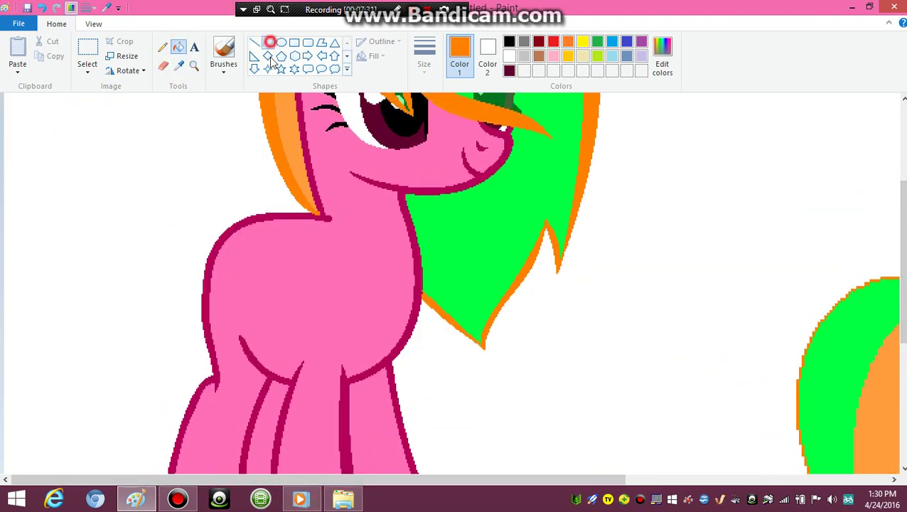
Step: Try to outline the tail with two thin orange curves arching from the pony's back to a shared tip behind the legs
drag(239, 221, 69, 423)
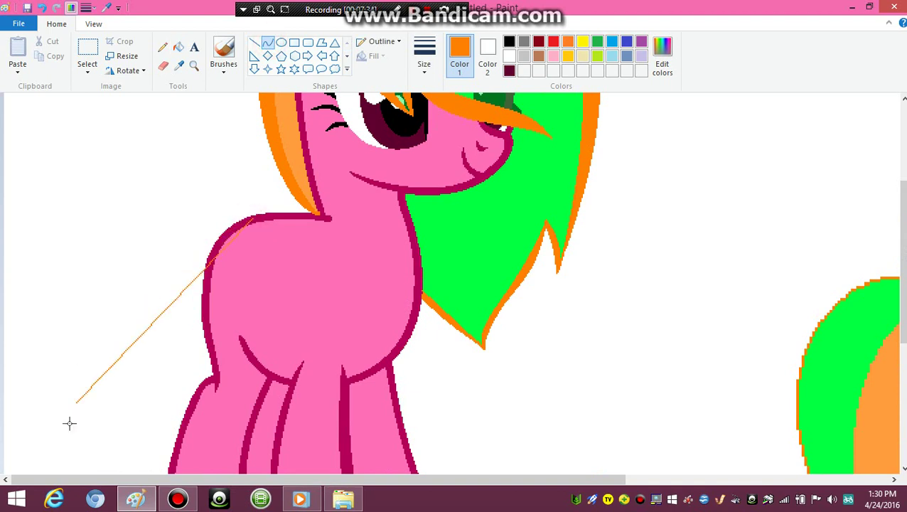
drag(224, 193, 126, 96)
drag(69, 156, 63, 156)
drag(196, 212, 62, 420)
click(441, 247)
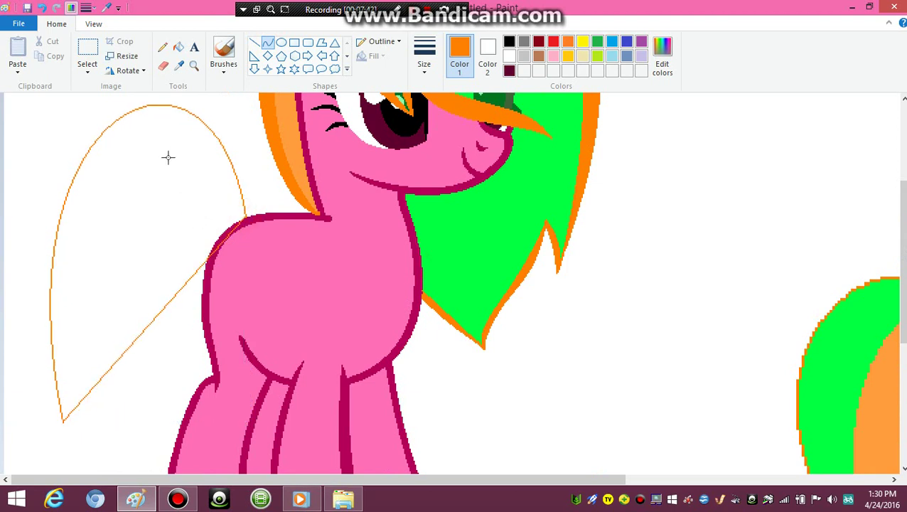
drag(169, 157, 84, 74)
click(366, 365)
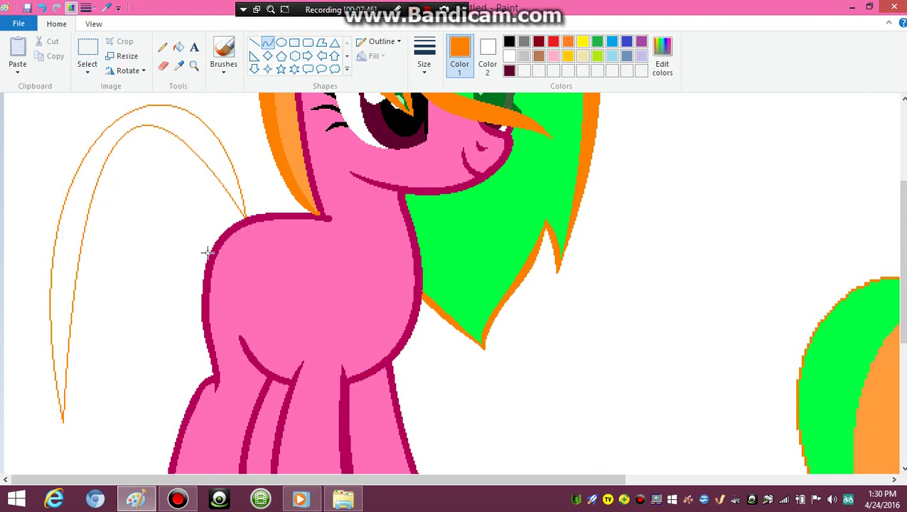
Step: Try a thin inner tail curve with a slanted tip stroke, and undo all the thin tail curves
mouse_move(213, 249)
mouse_down()
mouse_move(132, 439)
mouse_move(176, 208)
mouse_move(175, 142)
mouse_up()
drag(104, 284, 174, 288)
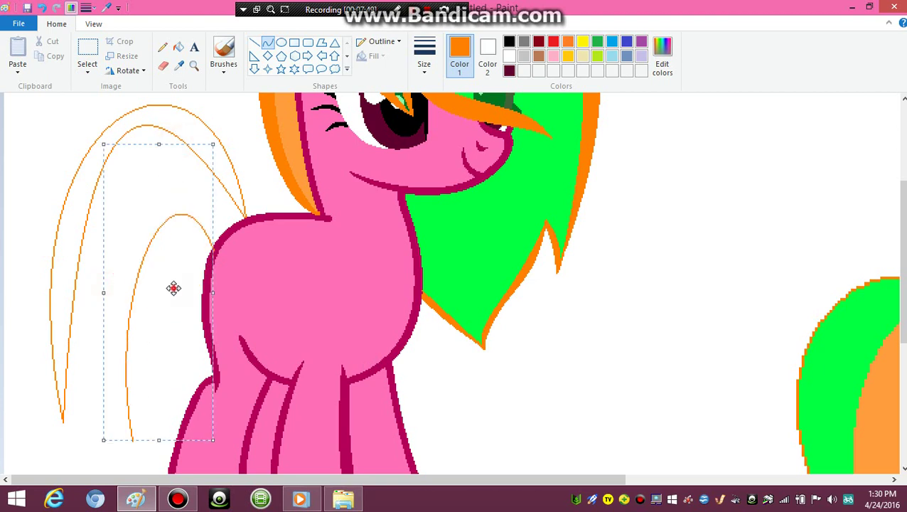
click(315, 337)
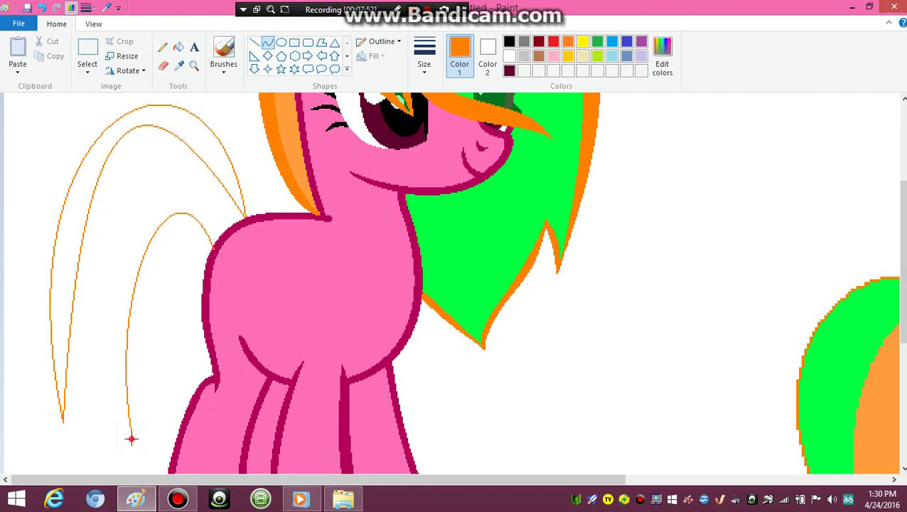
drag(132, 439, 99, 398)
click(112, 421)
click(108, 415)
click(217, 383)
drag(217, 234, 119, 425)
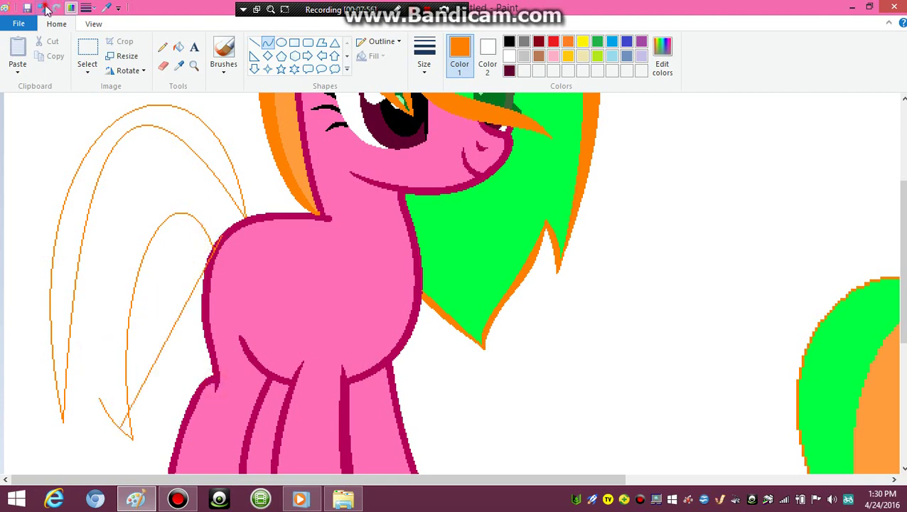
click(45, 7)
click(44, 8)
click(44, 8)
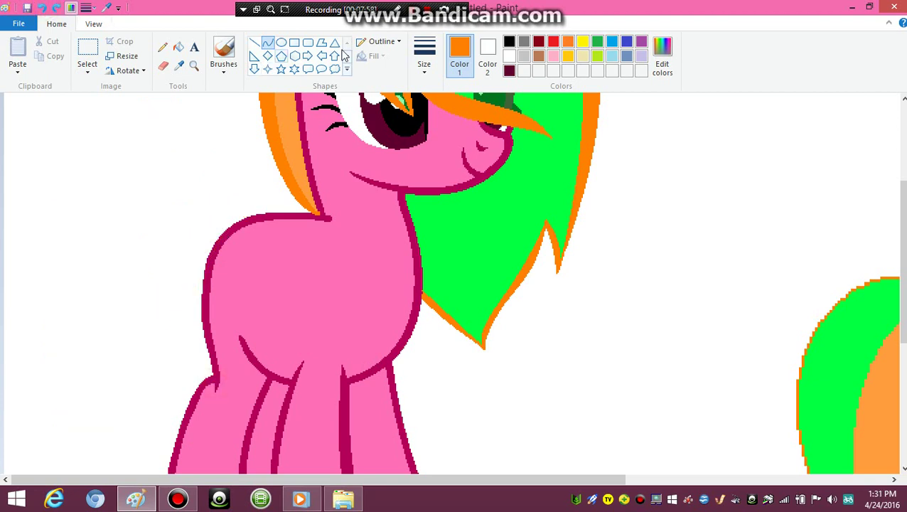
Step: Choose a thicker line and draw the tail's outer edge as an orange curve arching from the back down behind the pony
click(430, 72)
click(431, 156)
drag(261, 213, 181, 226)
drag(79, 284, 34, 369)
drag(174, 203, 194, 73)
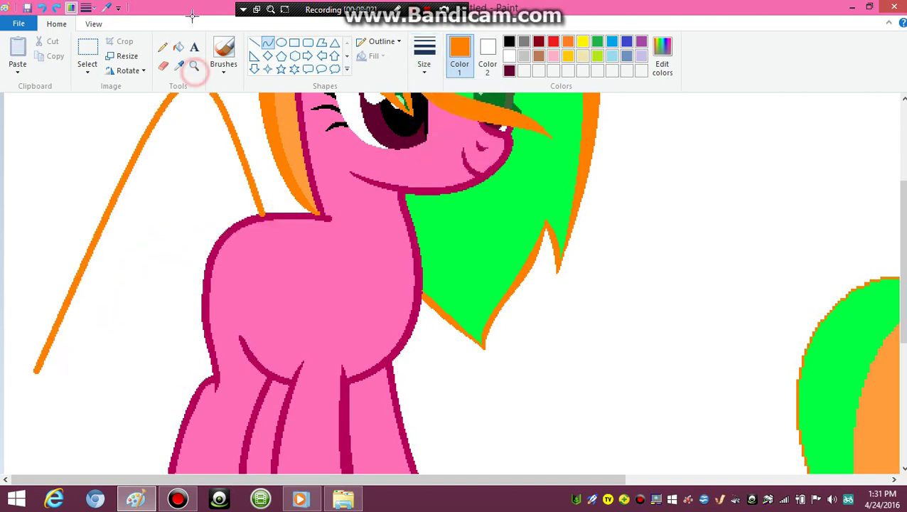
drag(25, 145, 24, 166)
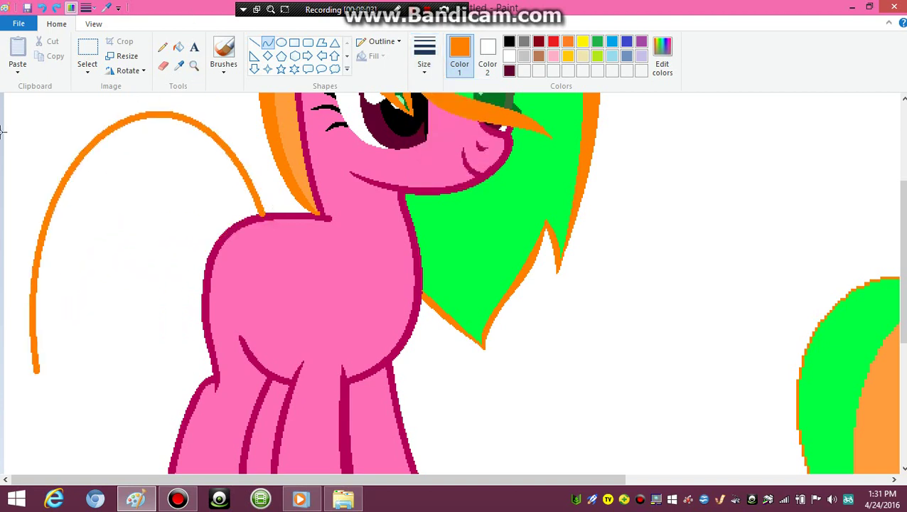
click(367, 440)
Step: Draw the tail's inner edge as an orange curve arching from the rump down beside the hind leg
drag(208, 253, 138, 450)
drag(162, 225, 105, 243)
drag(81, 290, 114, 321)
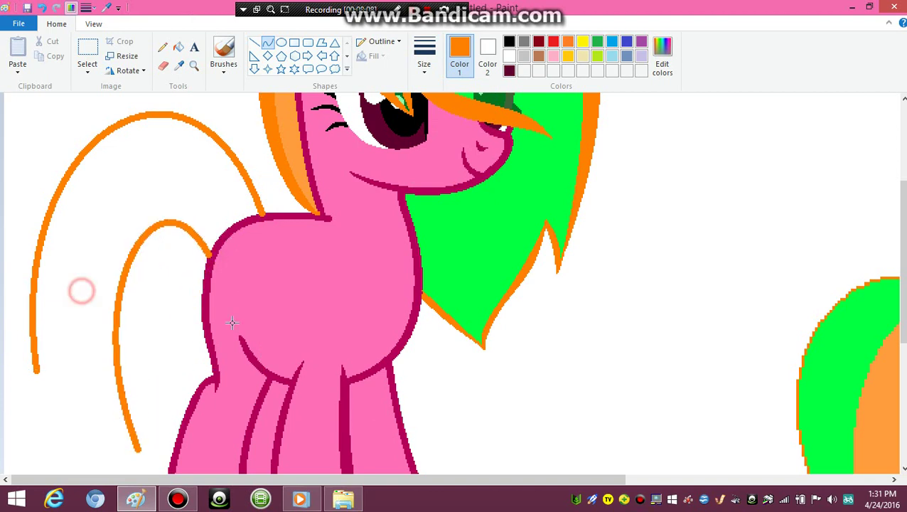
click(340, 360)
Step: Close the tail's lower end with short orange curves that form jagged, pointed tips between the outer and inner edges
drag(135, 450, 86, 403)
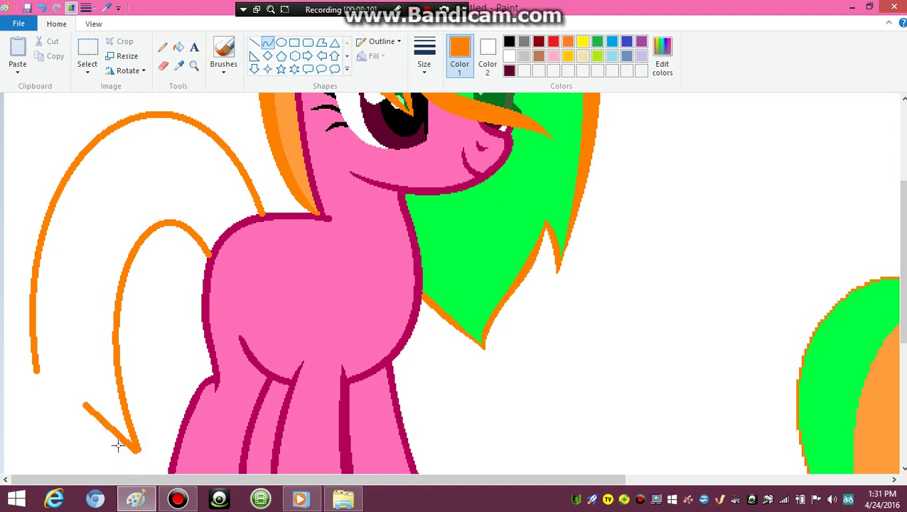
drag(117, 437, 108, 425)
click(108, 425)
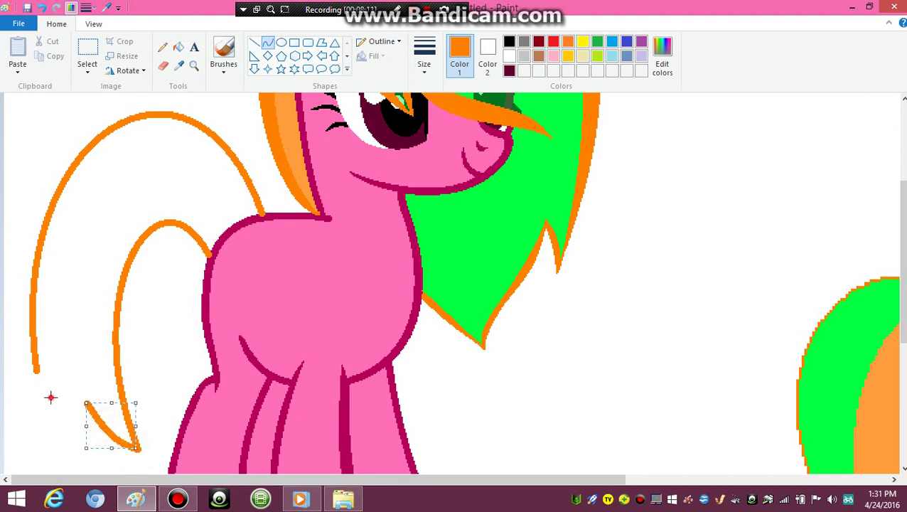
mouse_move(40, 351)
mouse_down()
mouse_move(46, 340)
mouse_move(73, 449)
mouse_up()
mouse_move(88, 404)
mouse_down()
mouse_move(73, 448)
mouse_move(81, 420)
mouse_up()
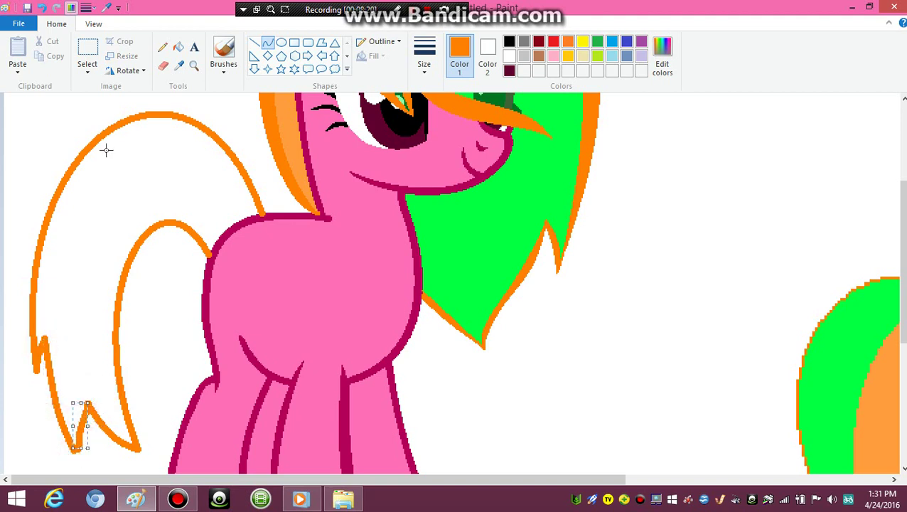
Step: Sample the light orange from the strand behind the neck and fill the tail with it
click(179, 65)
click(287, 134)
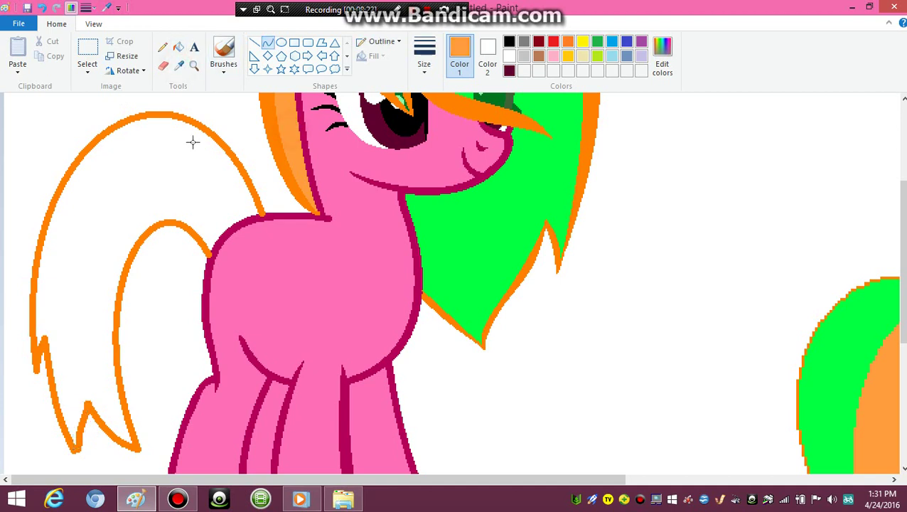
click(179, 48)
click(155, 192)
Step: Draw a thin curve in the mane's green from the rump to the tail's outer notch and fill the tail's upper section green
click(178, 65)
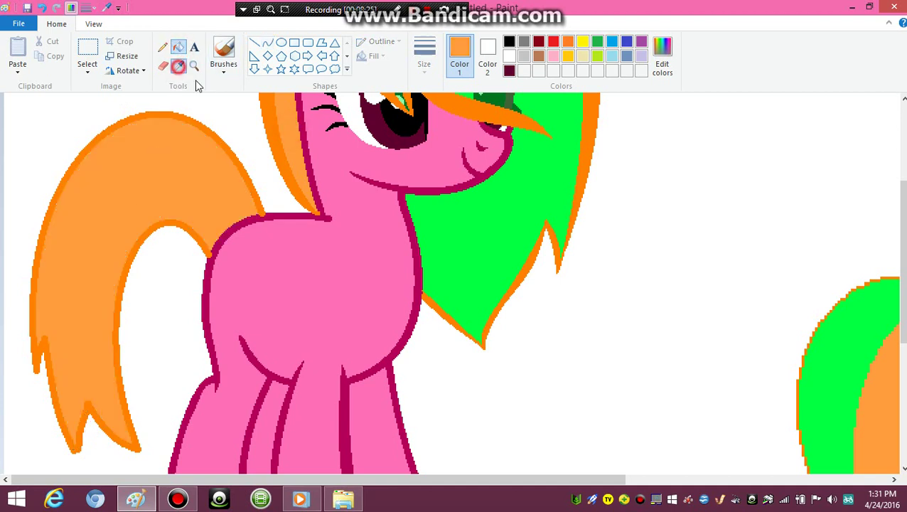
click(491, 230)
click(267, 44)
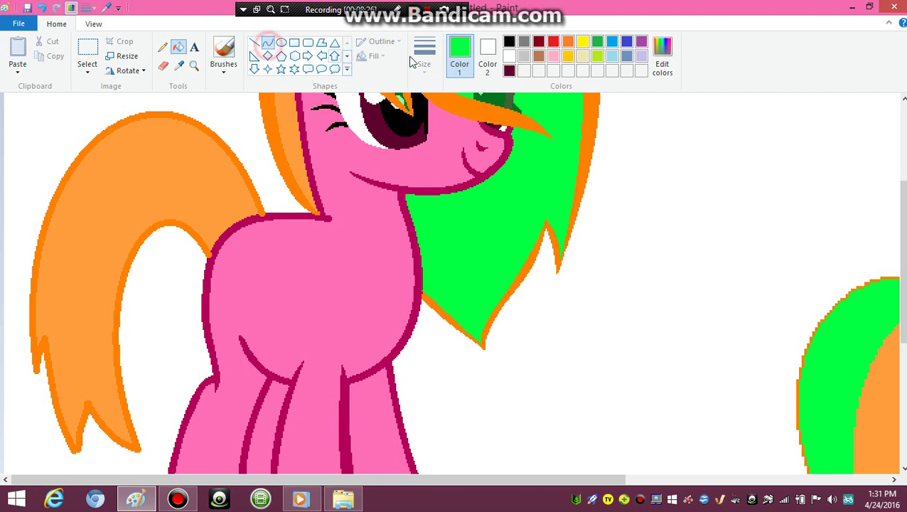
click(425, 63)
click(426, 100)
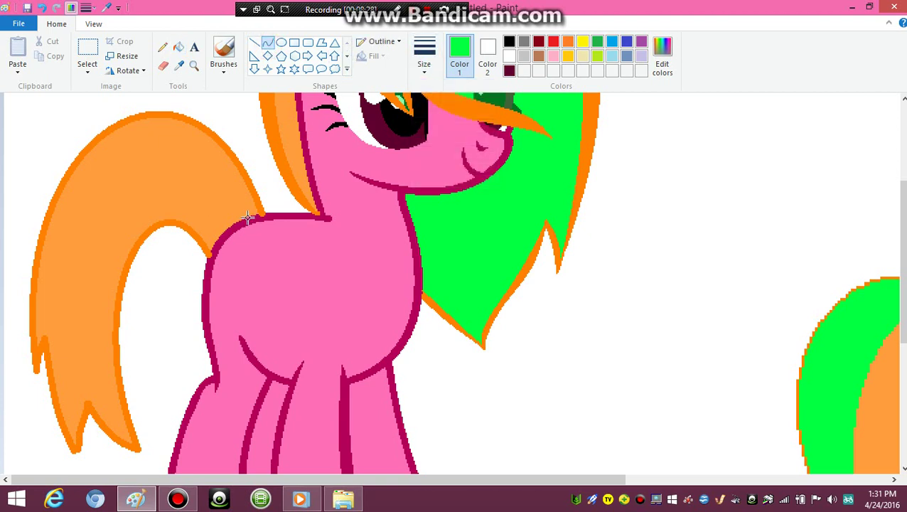
drag(248, 218, 44, 336)
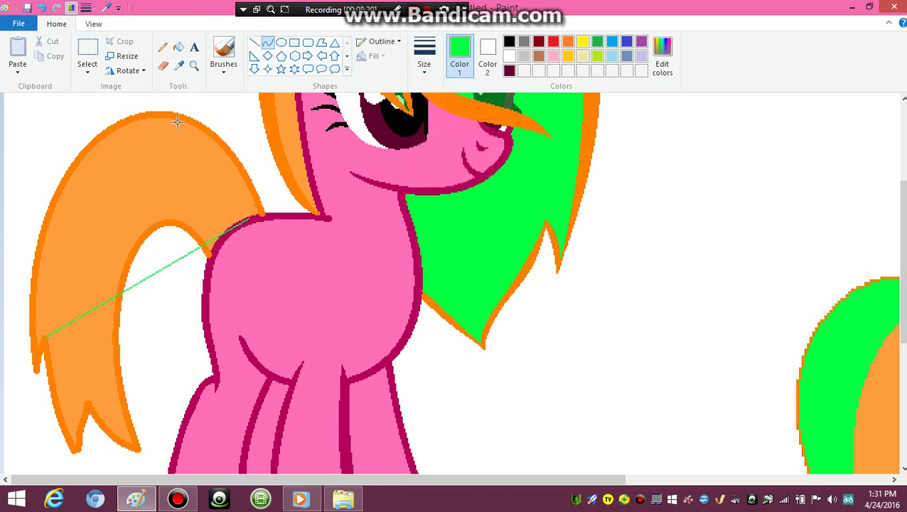
drag(178, 123, 178, 93)
drag(102, 212, 88, 221)
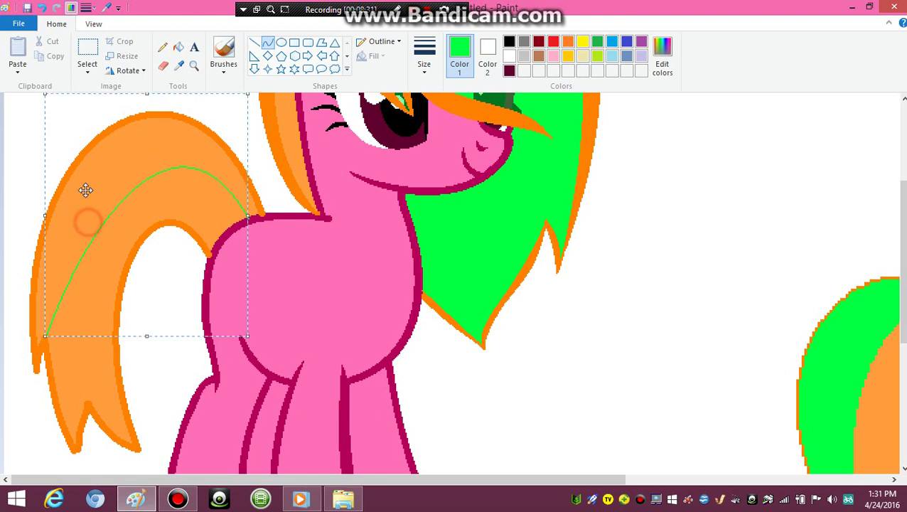
click(177, 47)
click(141, 153)
Step: Sample the body outline's dark pink and redraw the rump outline over the tail's base with a thicker curve
click(195, 64)
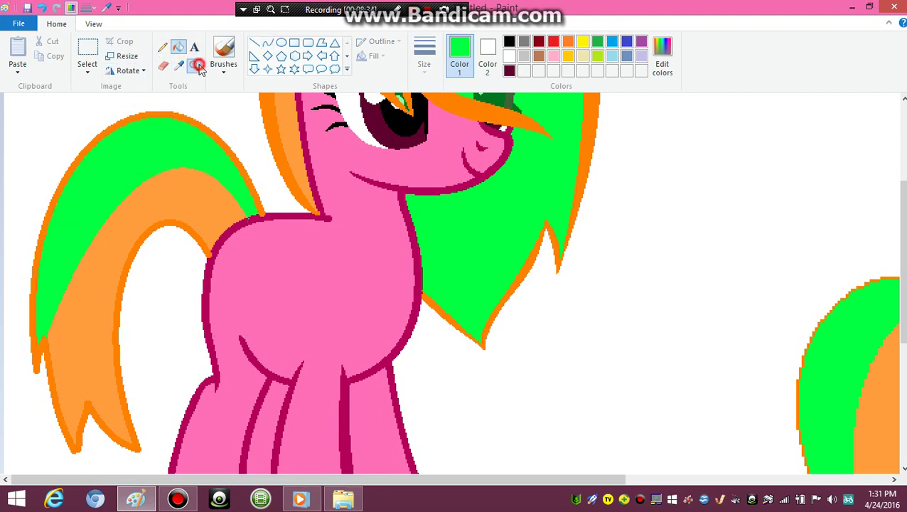
right_click(294, 222)
click(193, 224)
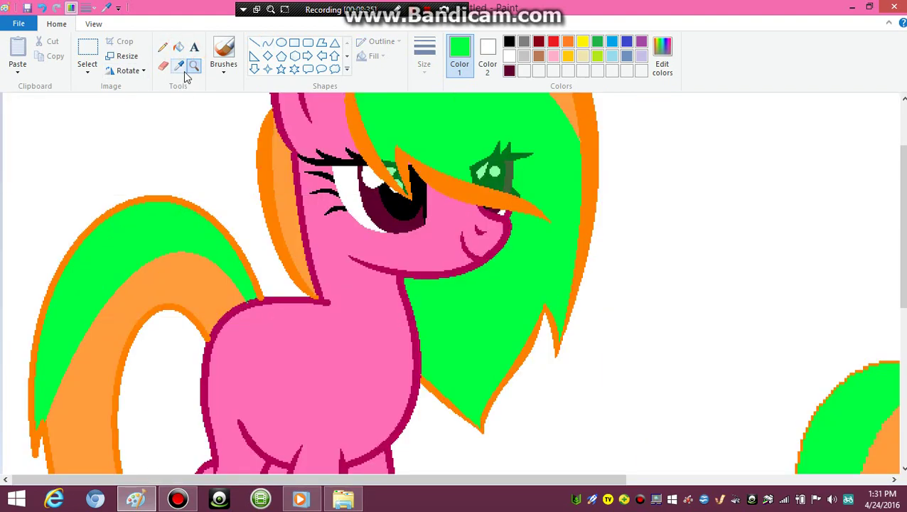
click(179, 65)
click(304, 206)
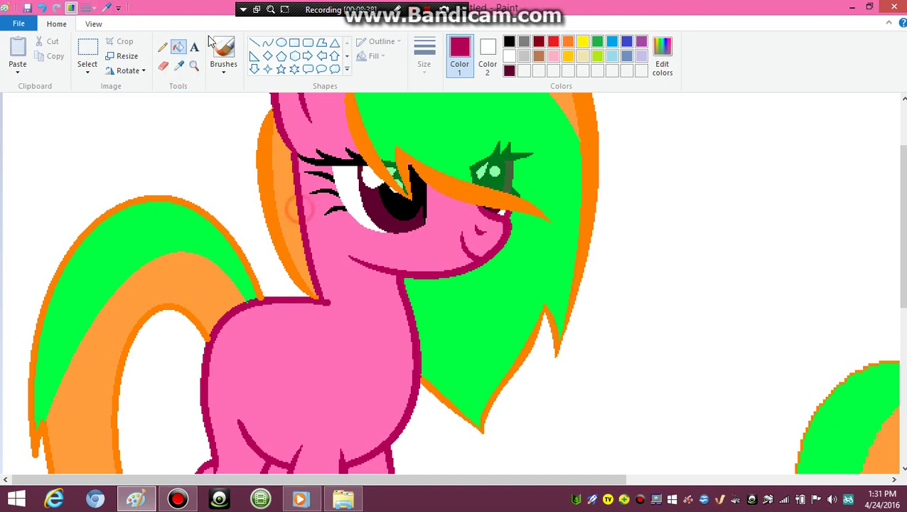
click(267, 42)
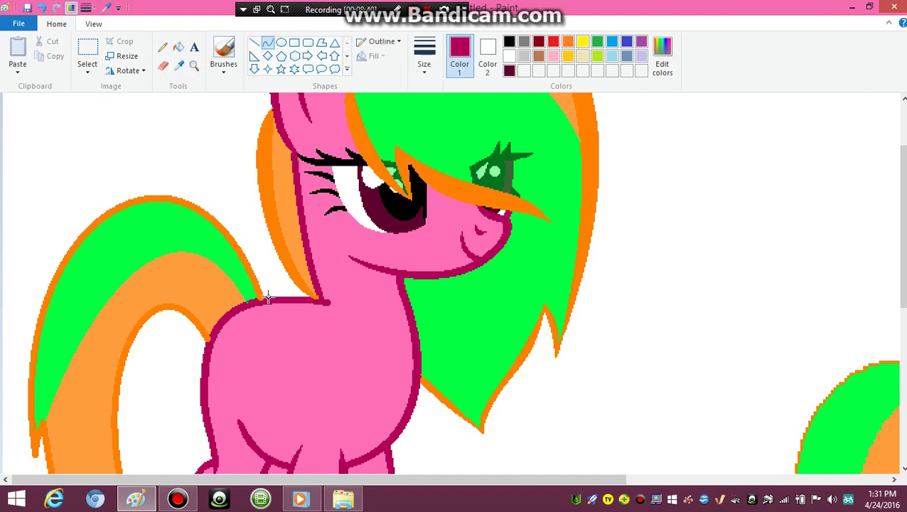
drag(267, 299, 205, 340)
click(425, 60)
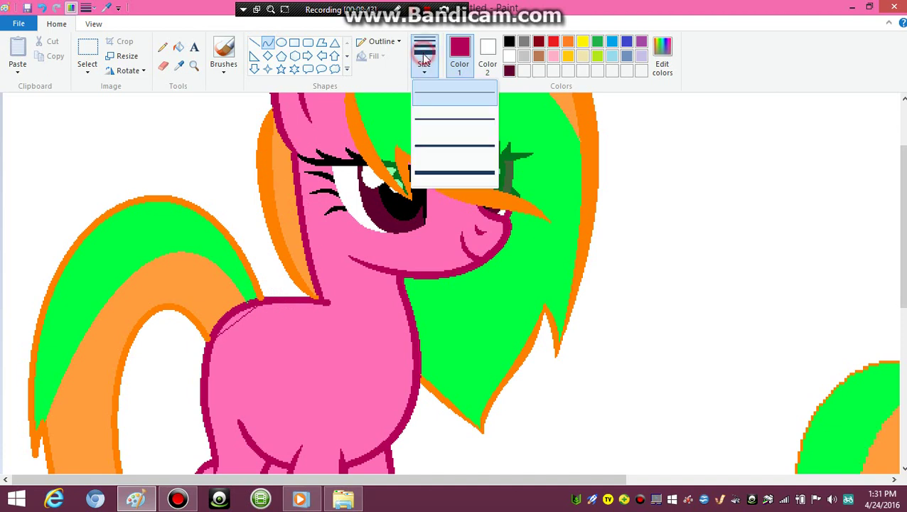
click(429, 144)
drag(245, 295, 224, 315)
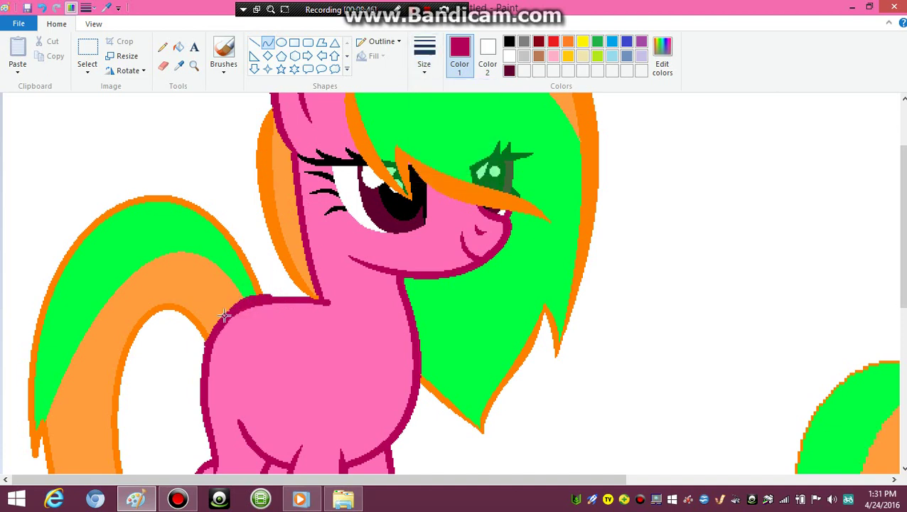
Step: Finish the rump outline curve over the tail's base and narrow the canvas to cut off the reference pony
click(217, 318)
click(168, 181)
click(194, 65)
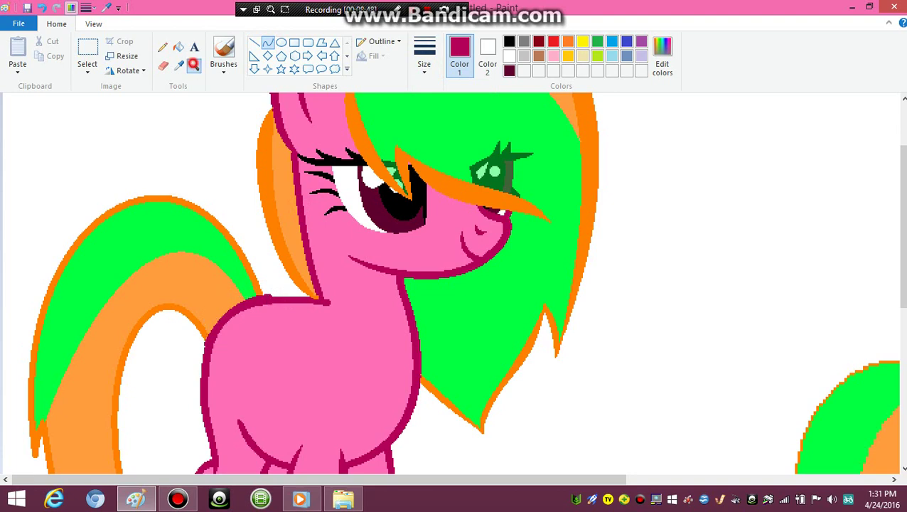
right_click(308, 260)
right_click(308, 259)
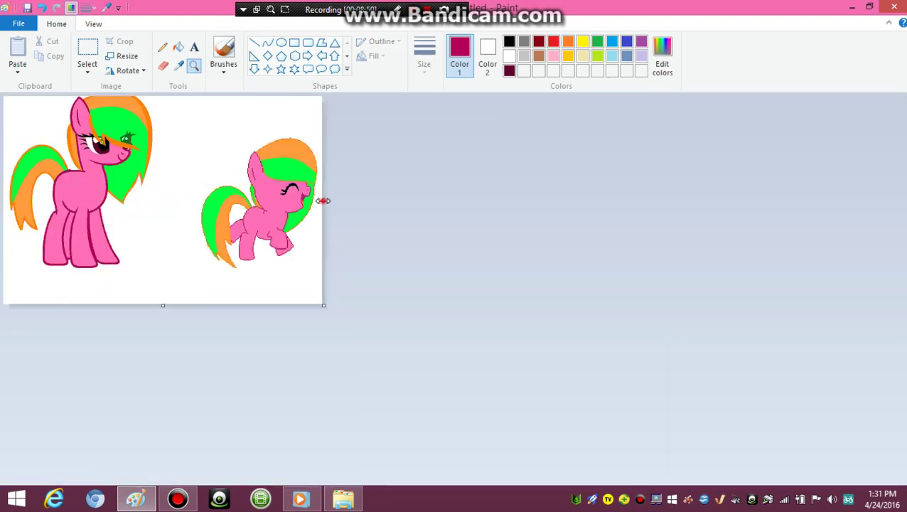
drag(324, 200, 171, 235)
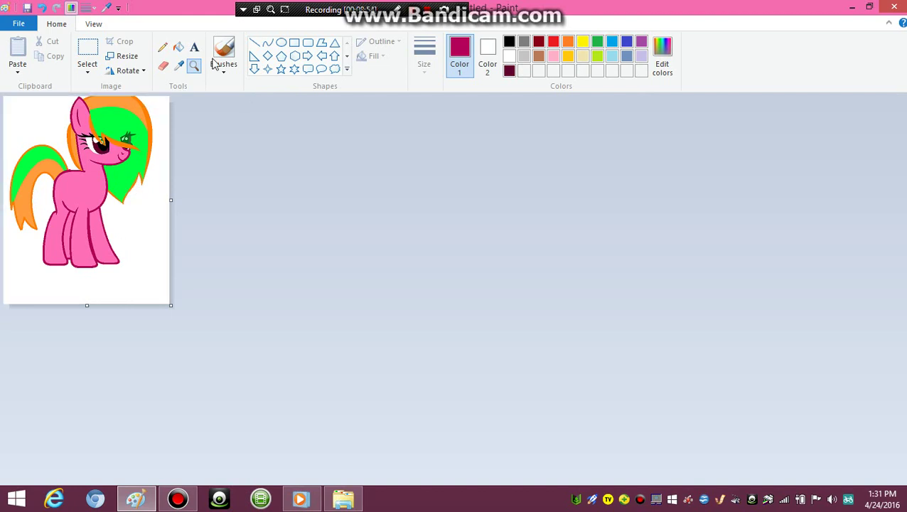
Step: Mix a darker shade of the outline pink with Red 151, Green 0 and Blue 75 as the drawing colour
click(158, 210)
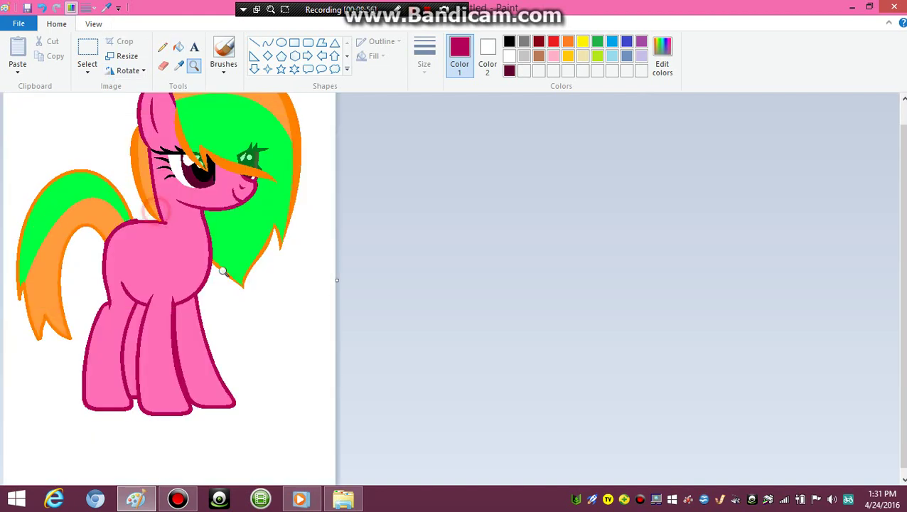
click(224, 271)
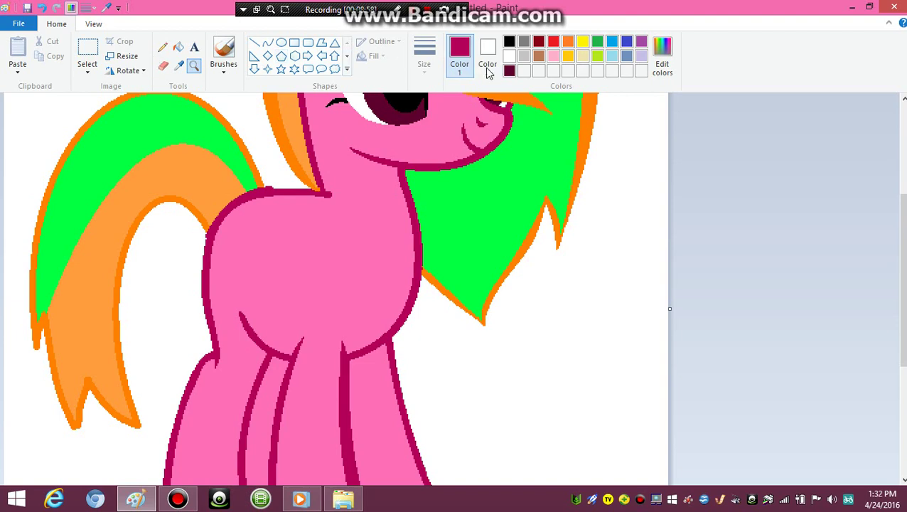
click(662, 59)
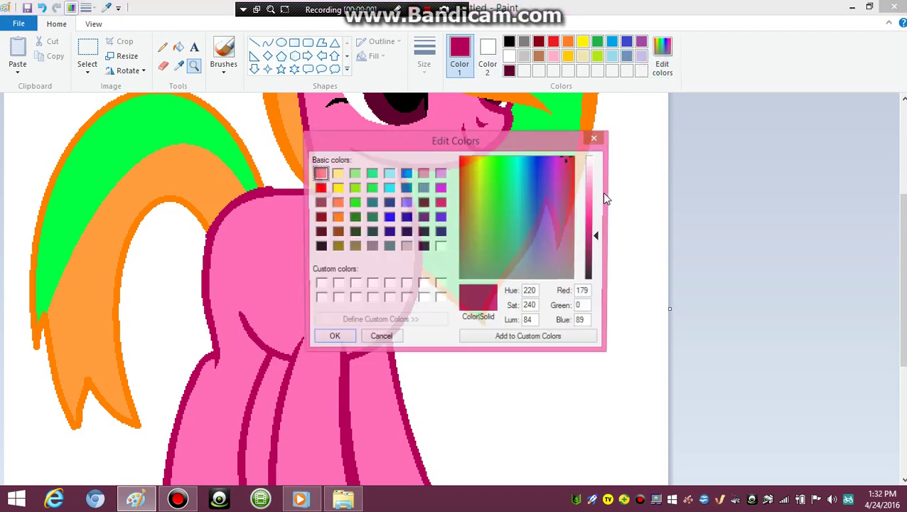
click(594, 244)
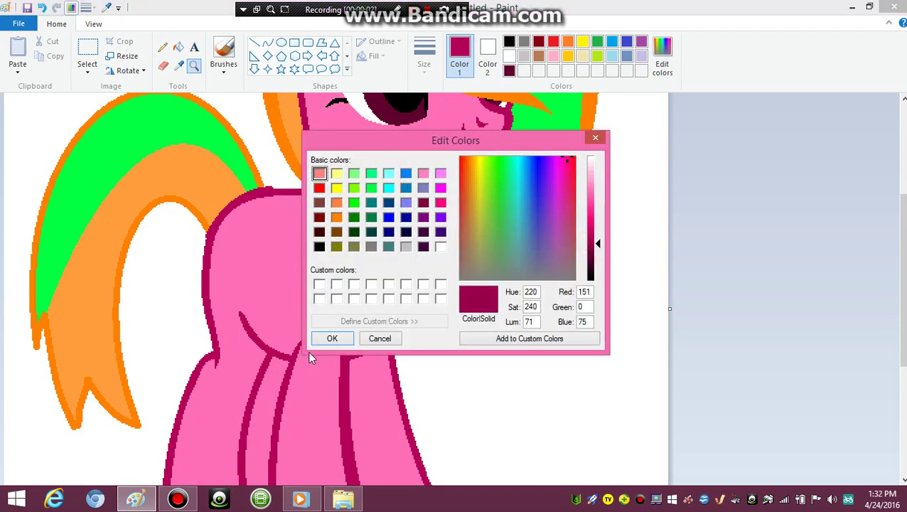
click(333, 339)
Step: Draw a curled mark on the flank beside the rump outline, filling its hook with the darker pink and thickening its lower stem
click(267, 43)
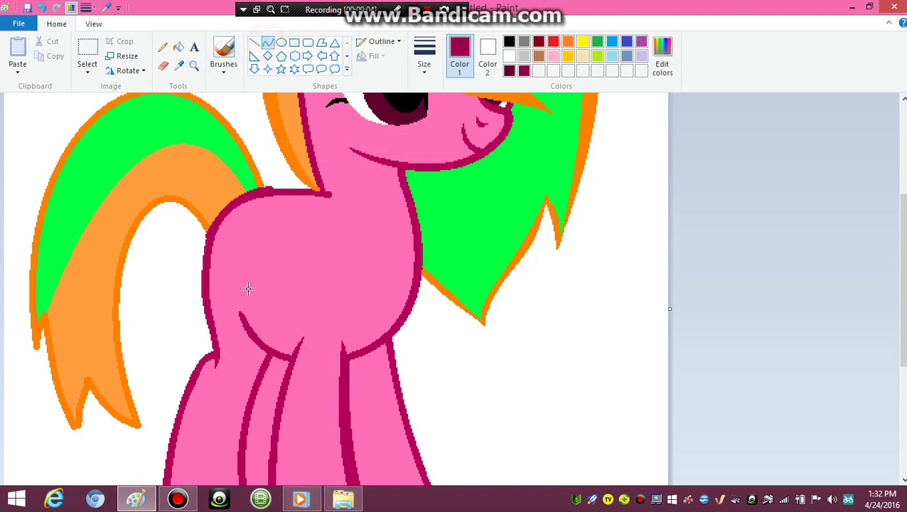
click(162, 48)
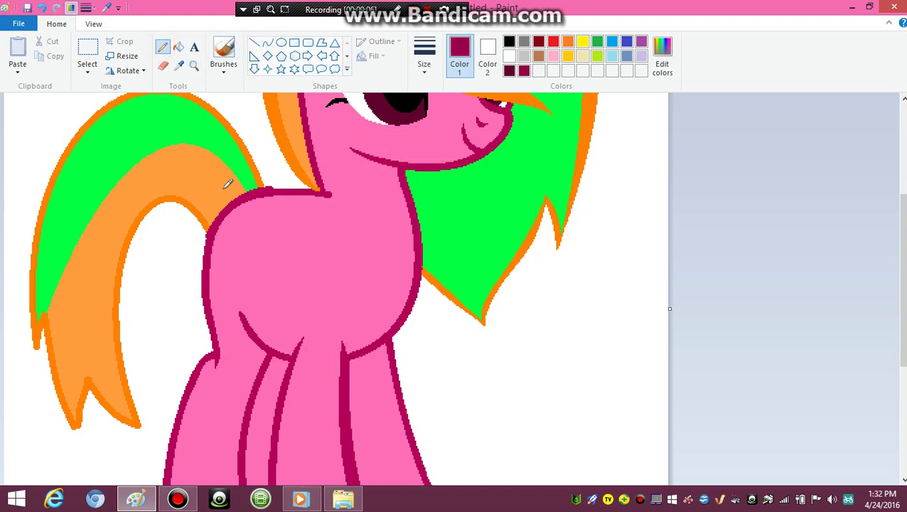
drag(223, 222, 242, 227)
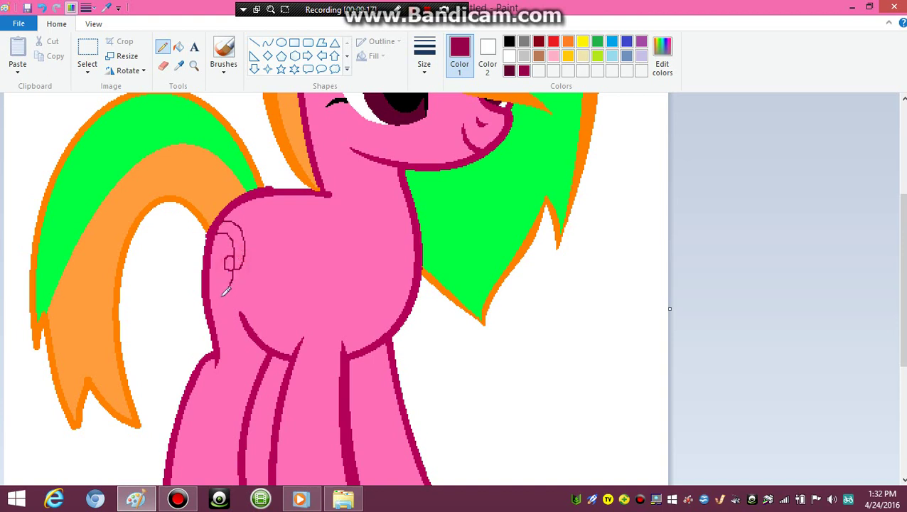
click(177, 48)
click(236, 254)
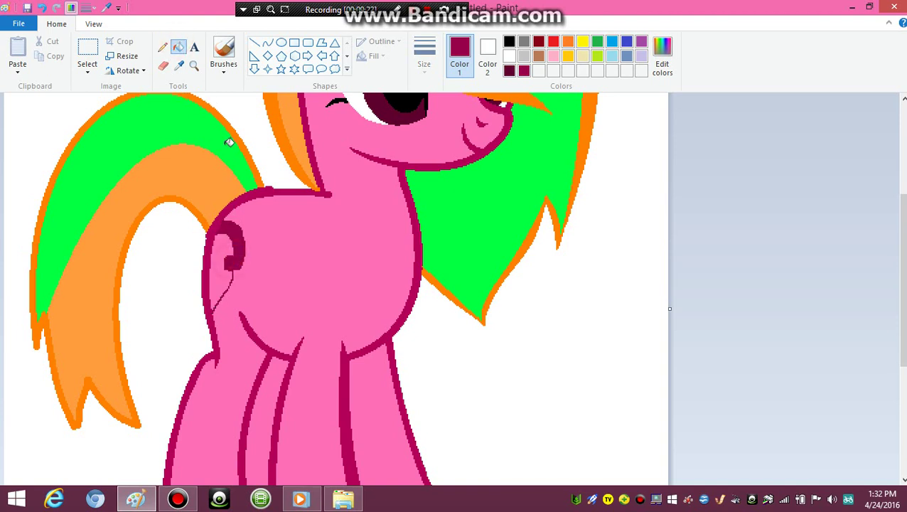
click(267, 42)
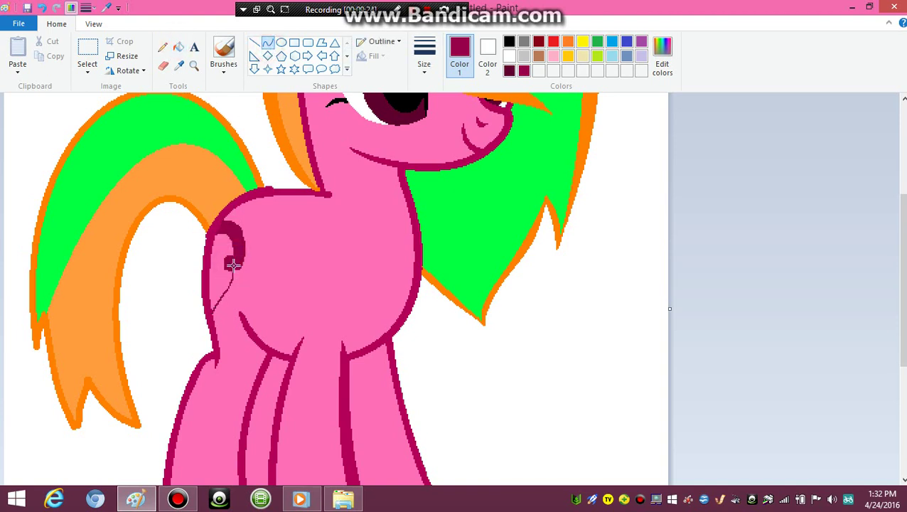
mouse_move(235, 266)
mouse_down()
mouse_move(227, 308)
mouse_move(210, 308)
mouse_move(222, 298)
mouse_move(186, 239)
mouse_move(208, 278)
mouse_up()
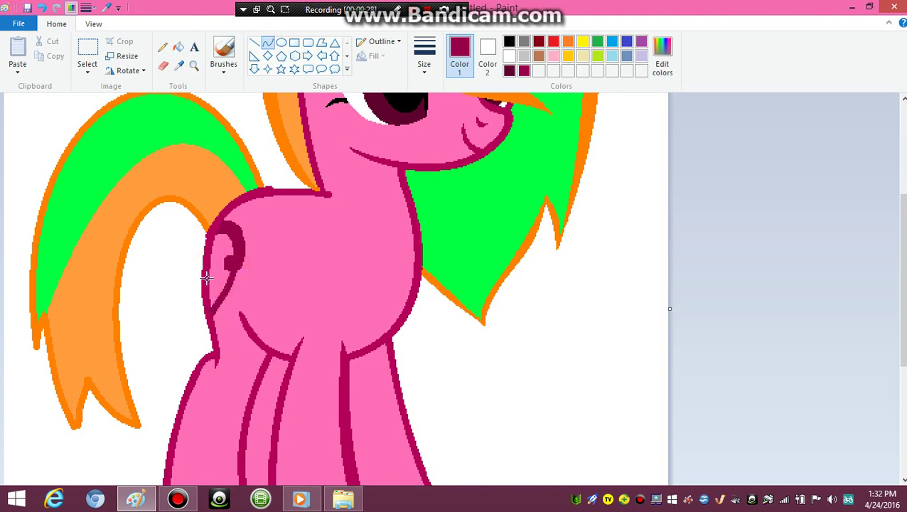
Step: Shorten the canvas to trim part of the empty white space below the pony's hooves
click(193, 65)
right_click(252, 236)
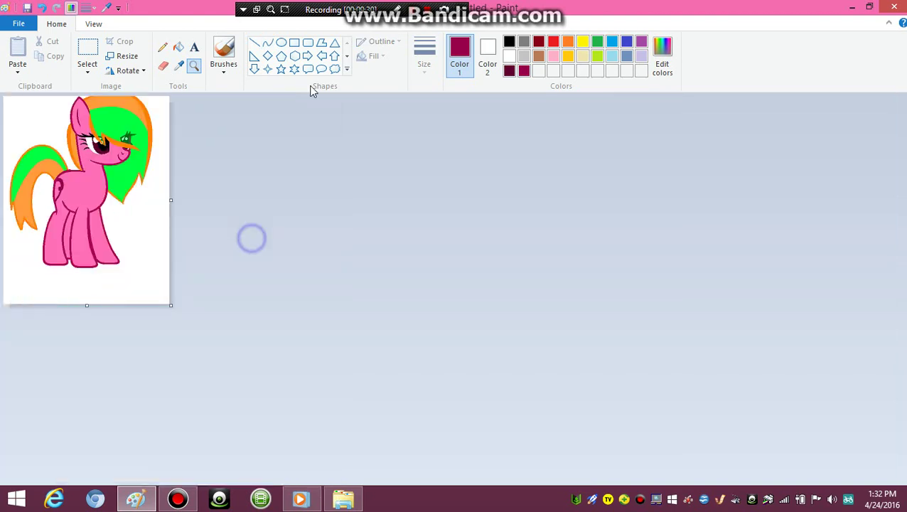
drag(86, 309, 86, 288)
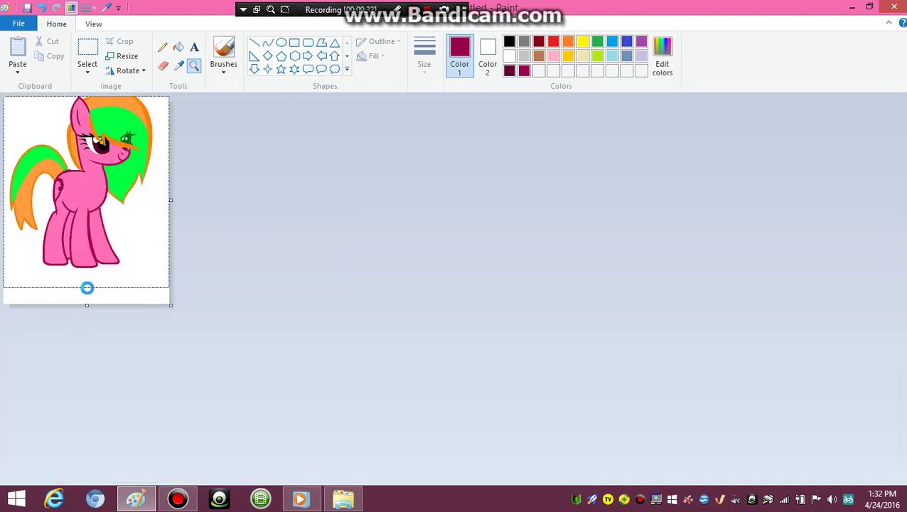
Step: Fill the white background around the pony with purple and display the finished picture in full screen
click(641, 42)
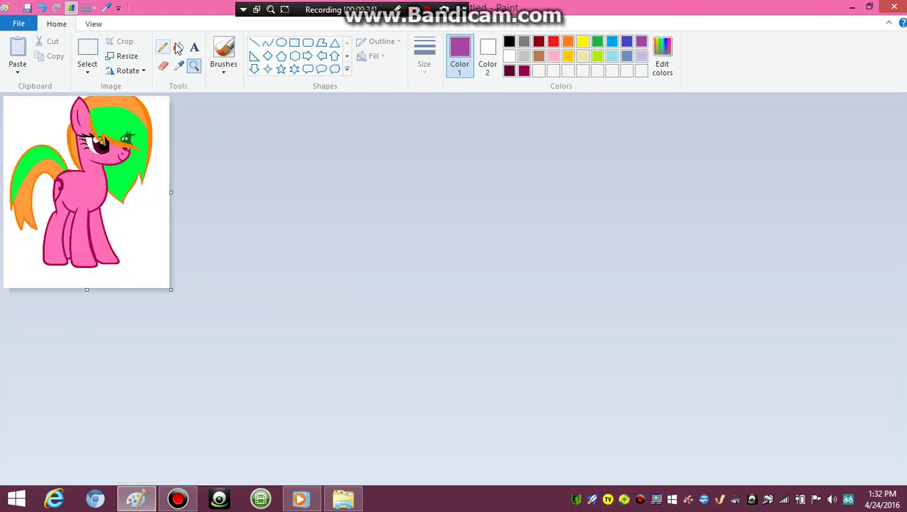
click(178, 47)
click(46, 125)
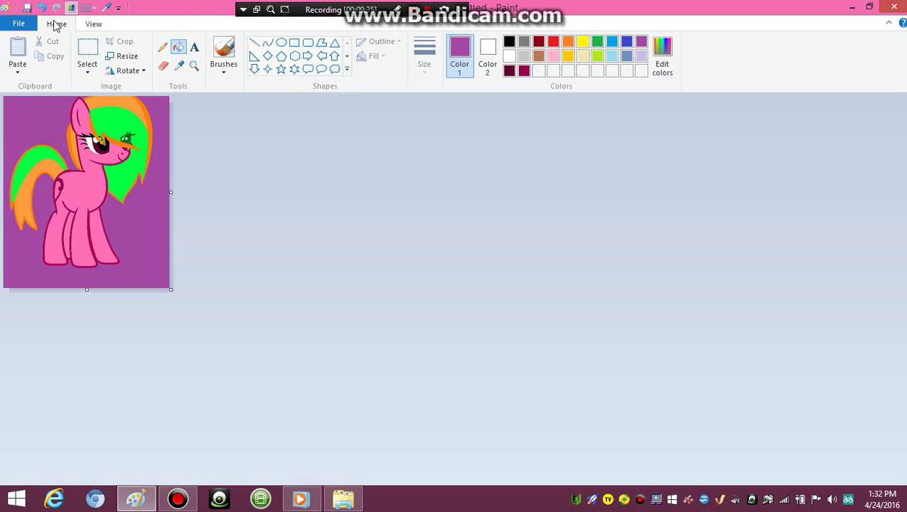
click(94, 24)
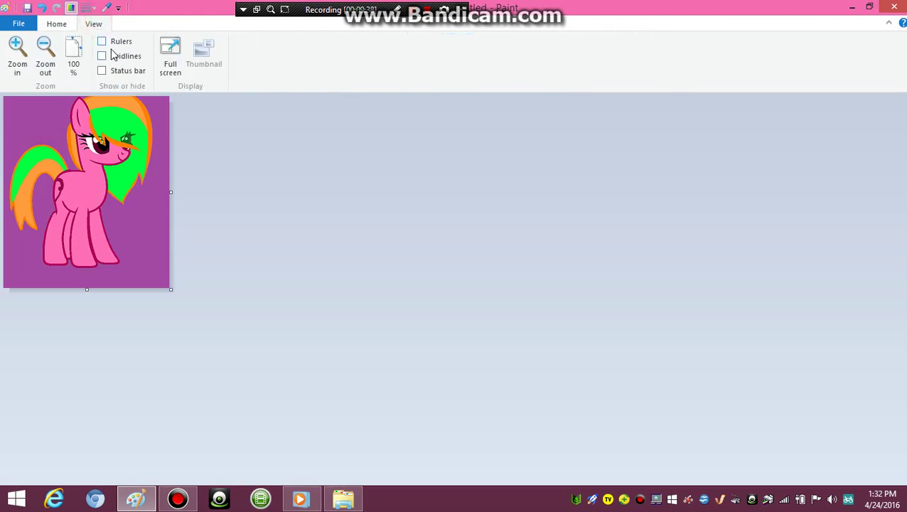
click(169, 54)
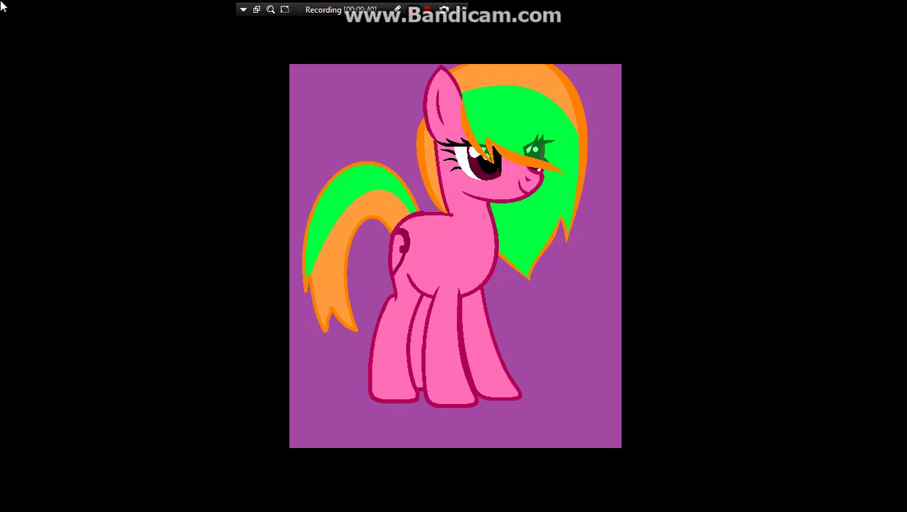